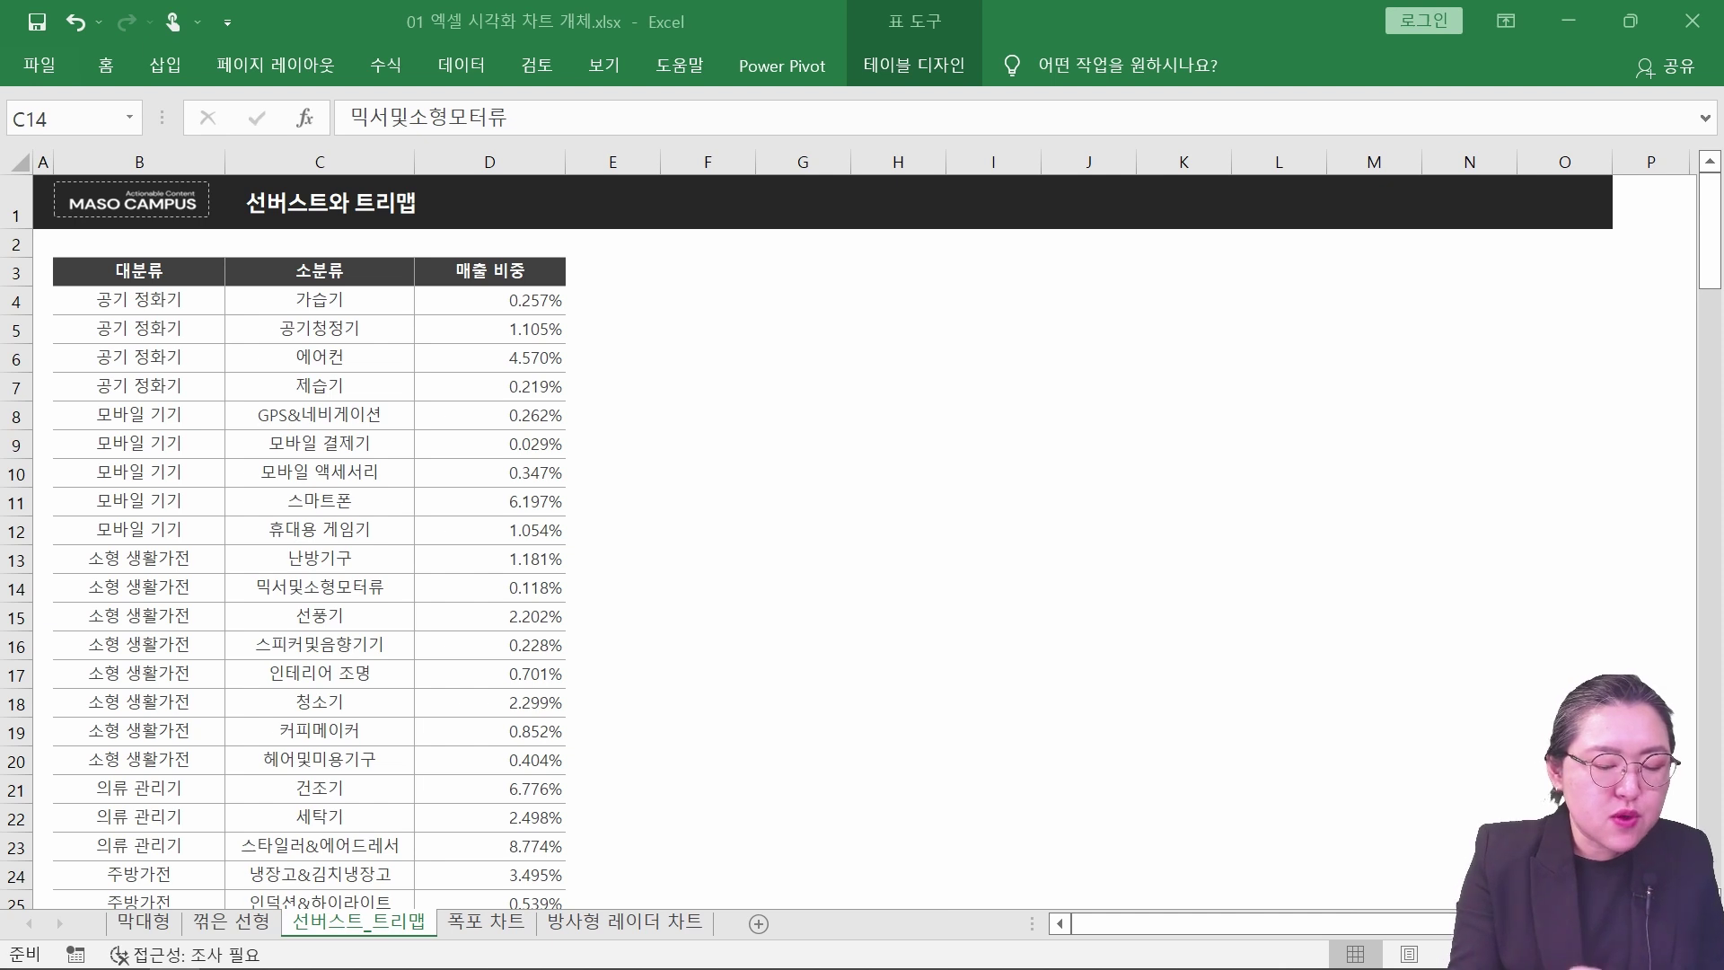
mouse_move(433, 938)
mouse_down()
mouse_move(359, 867)
mouse_move(443, 929)
mouse_up()
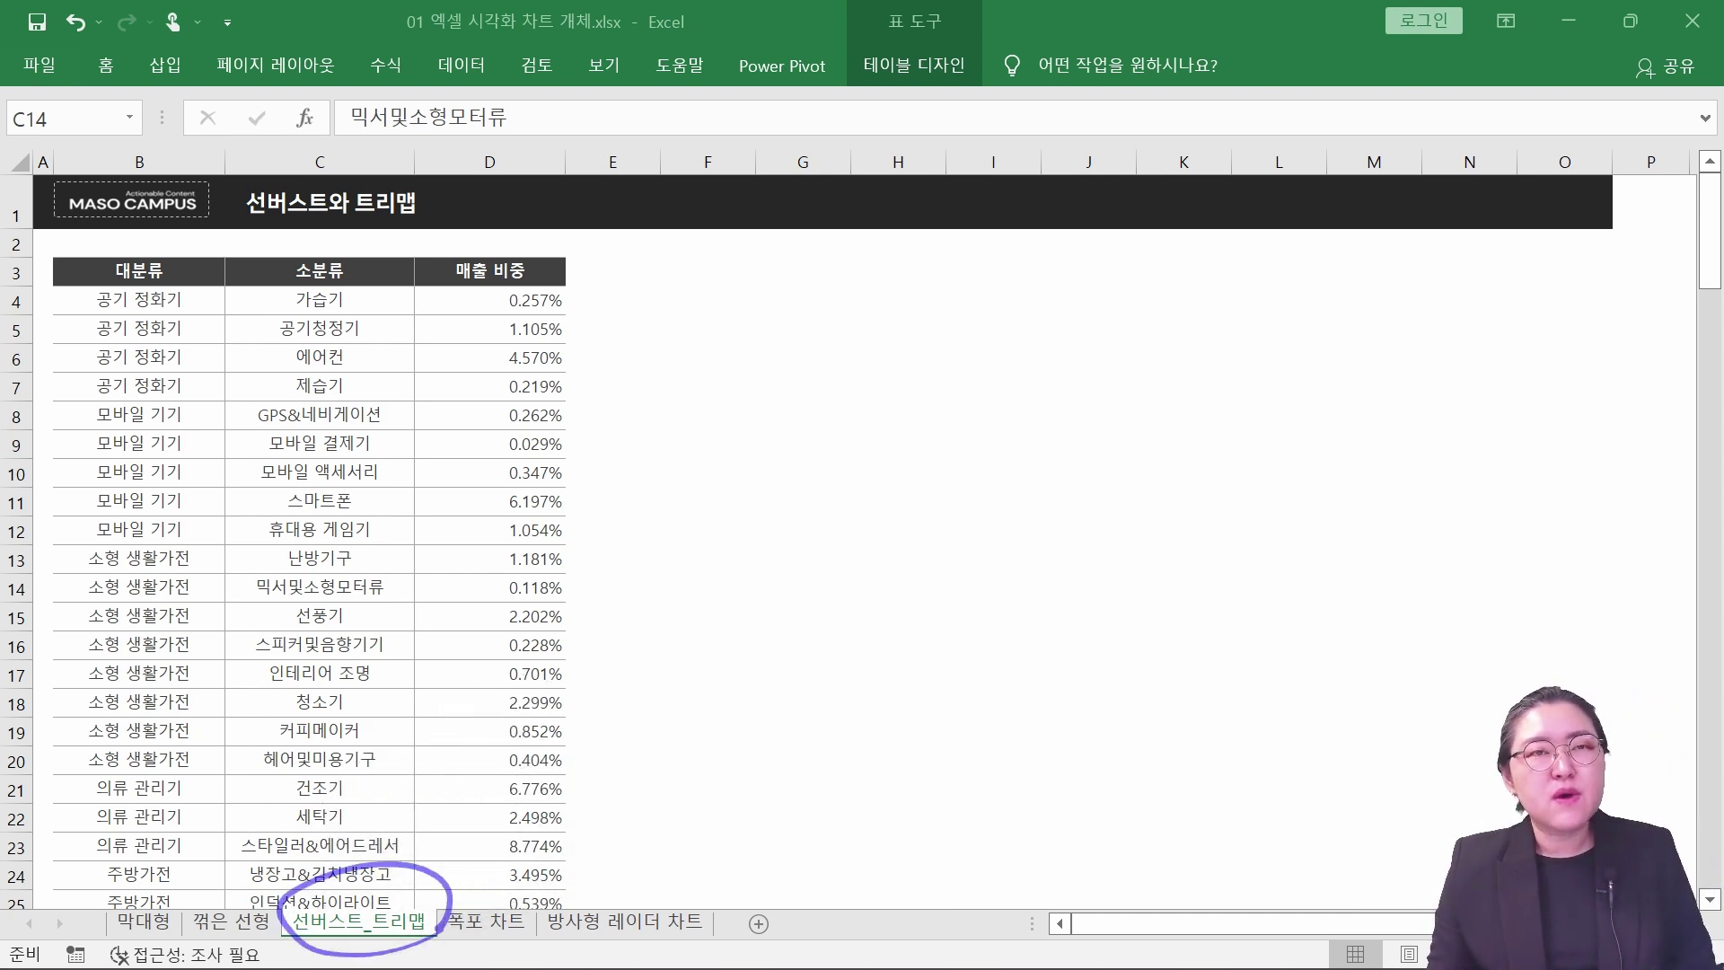
key(Escape)
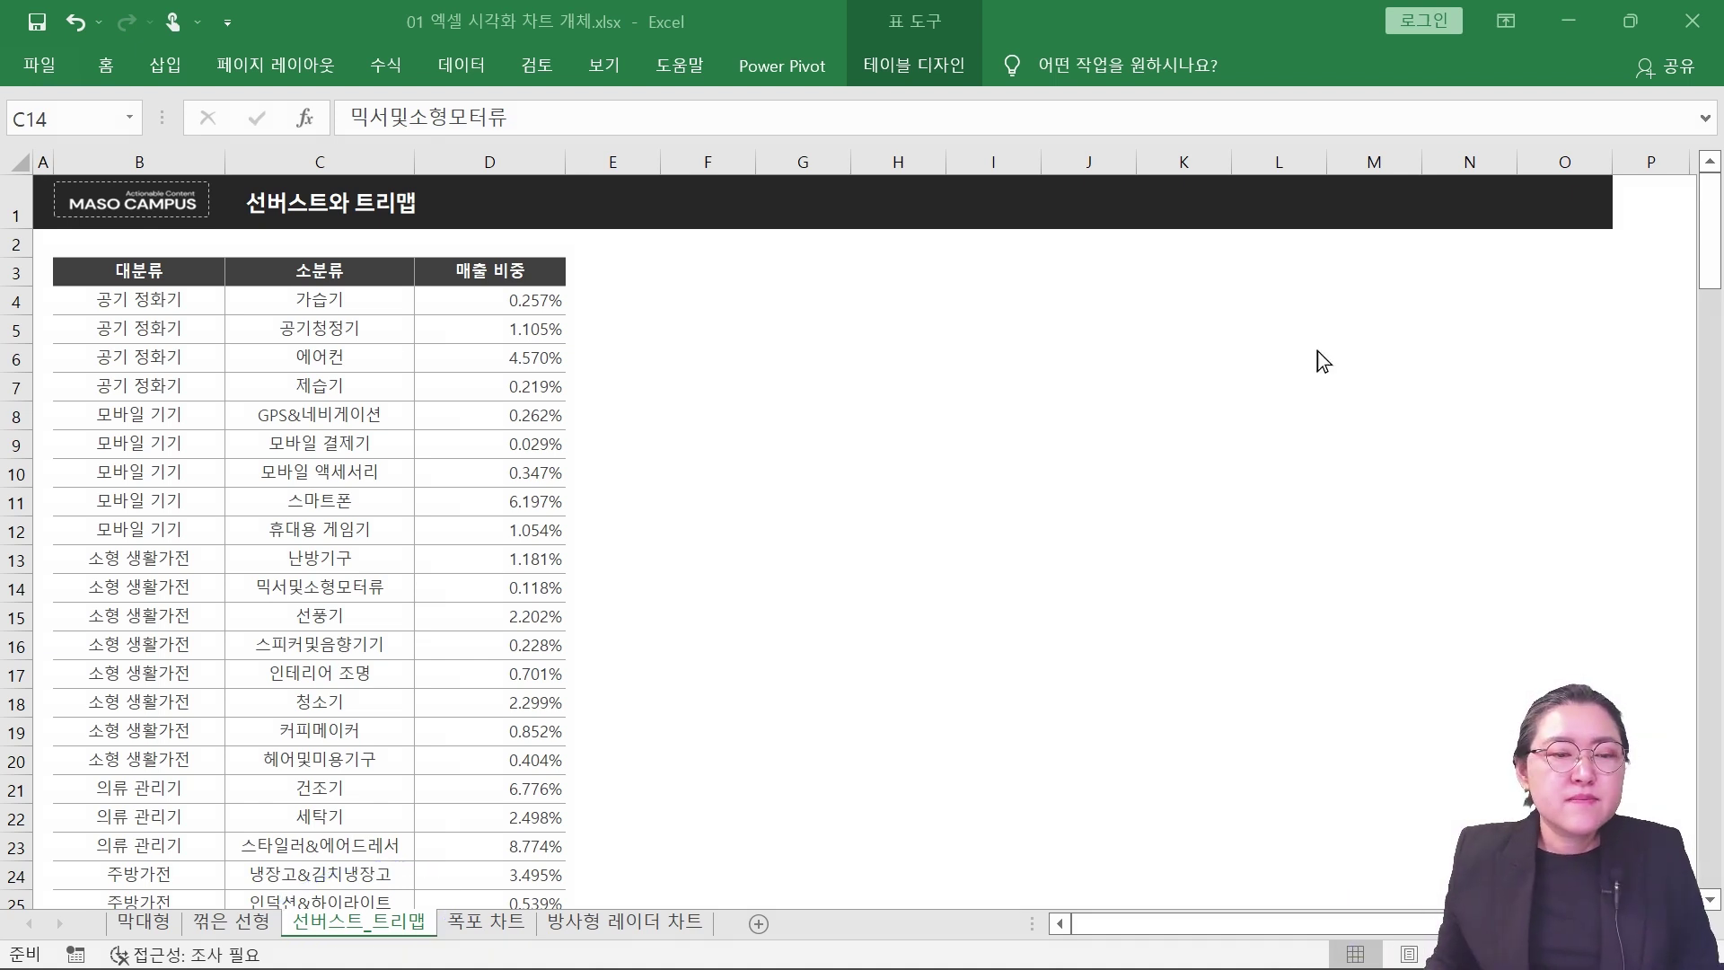
Examine the full list of chart types available for the table, including treemap and sunburst, and close it without inserting a chart.
click(320, 536)
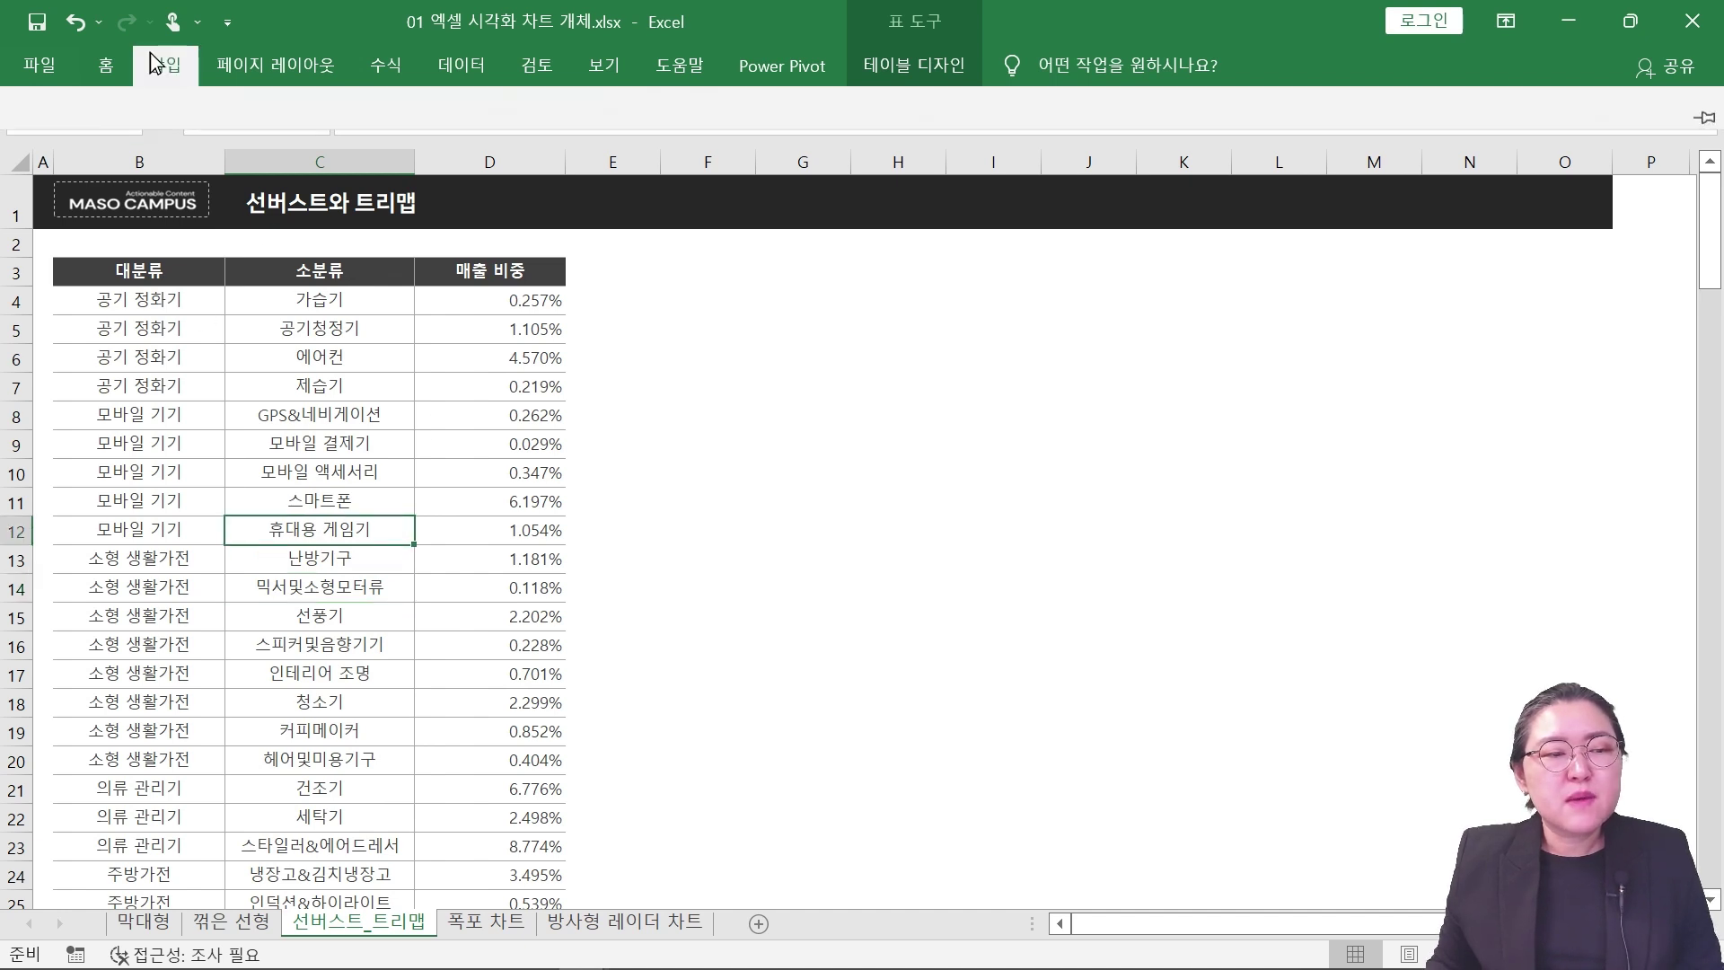
click(149, 52)
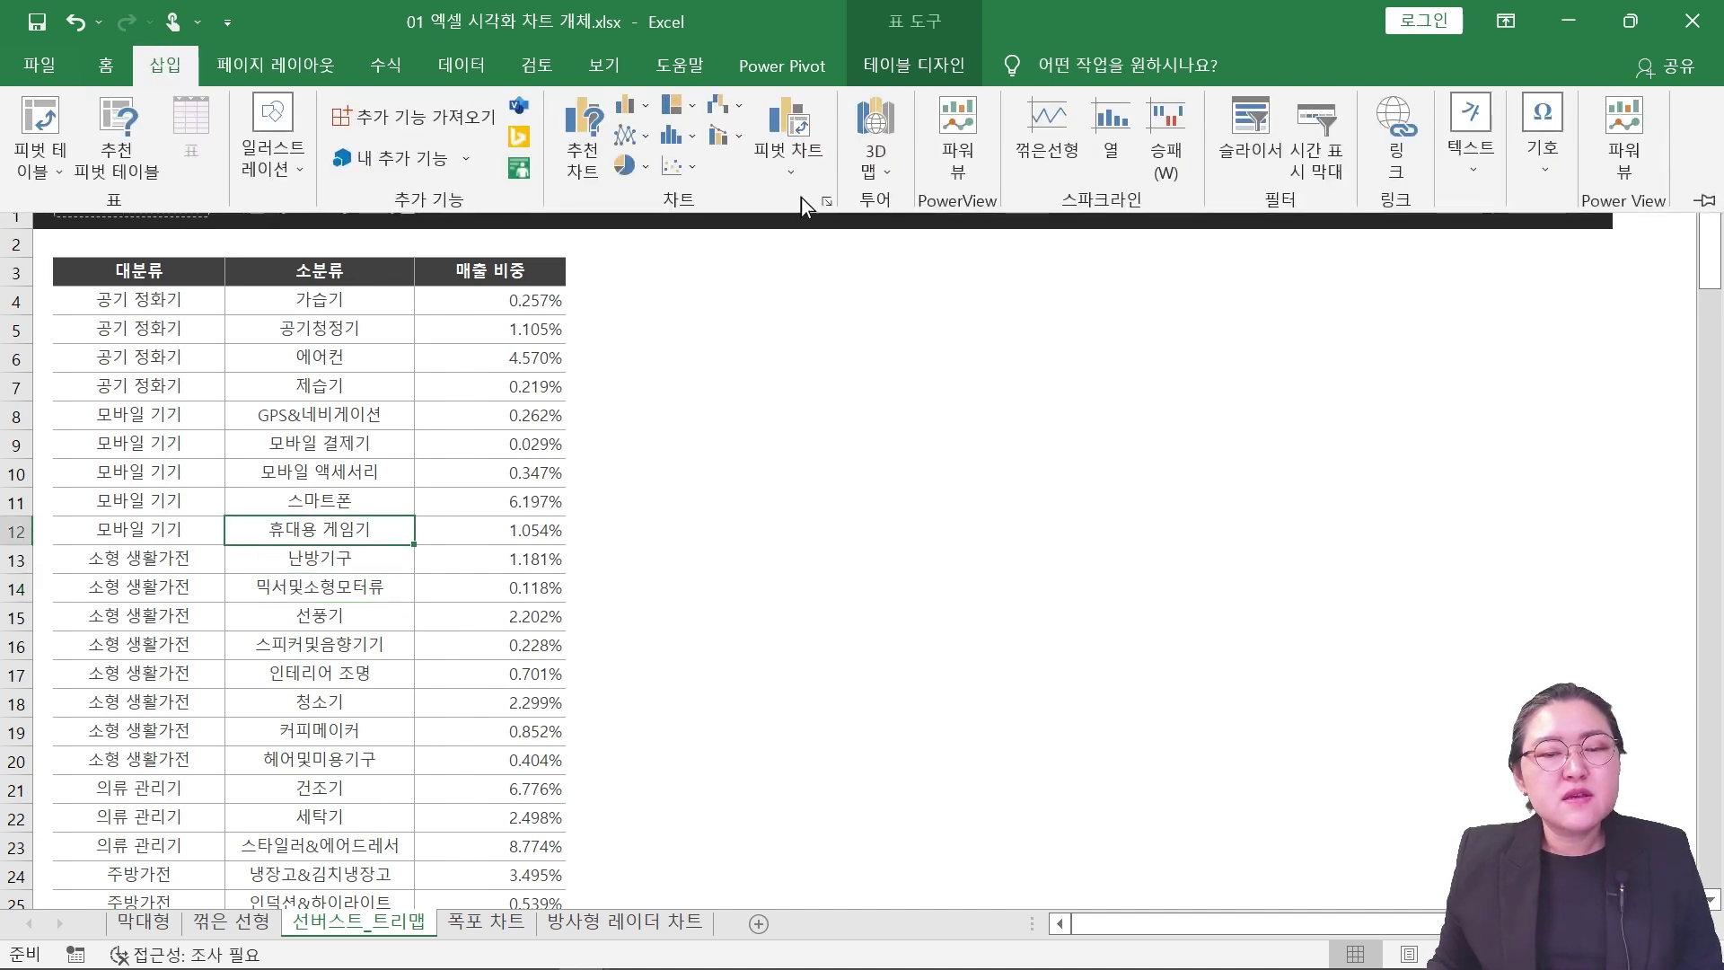
click(825, 198)
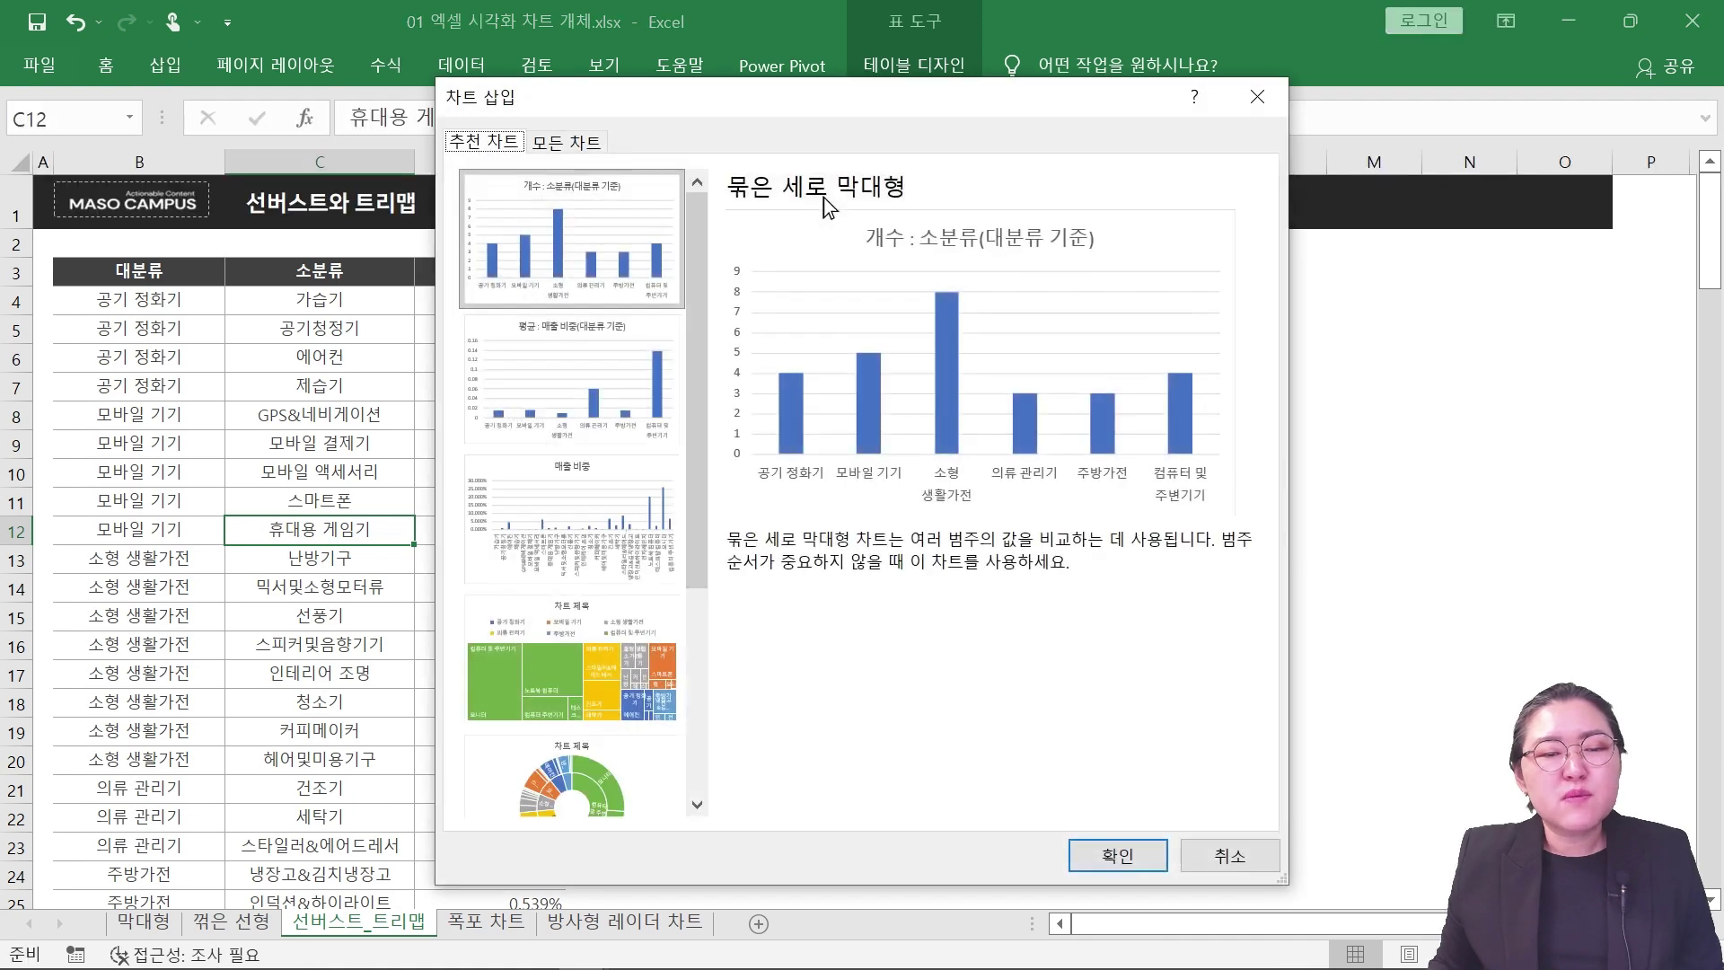
click(567, 141)
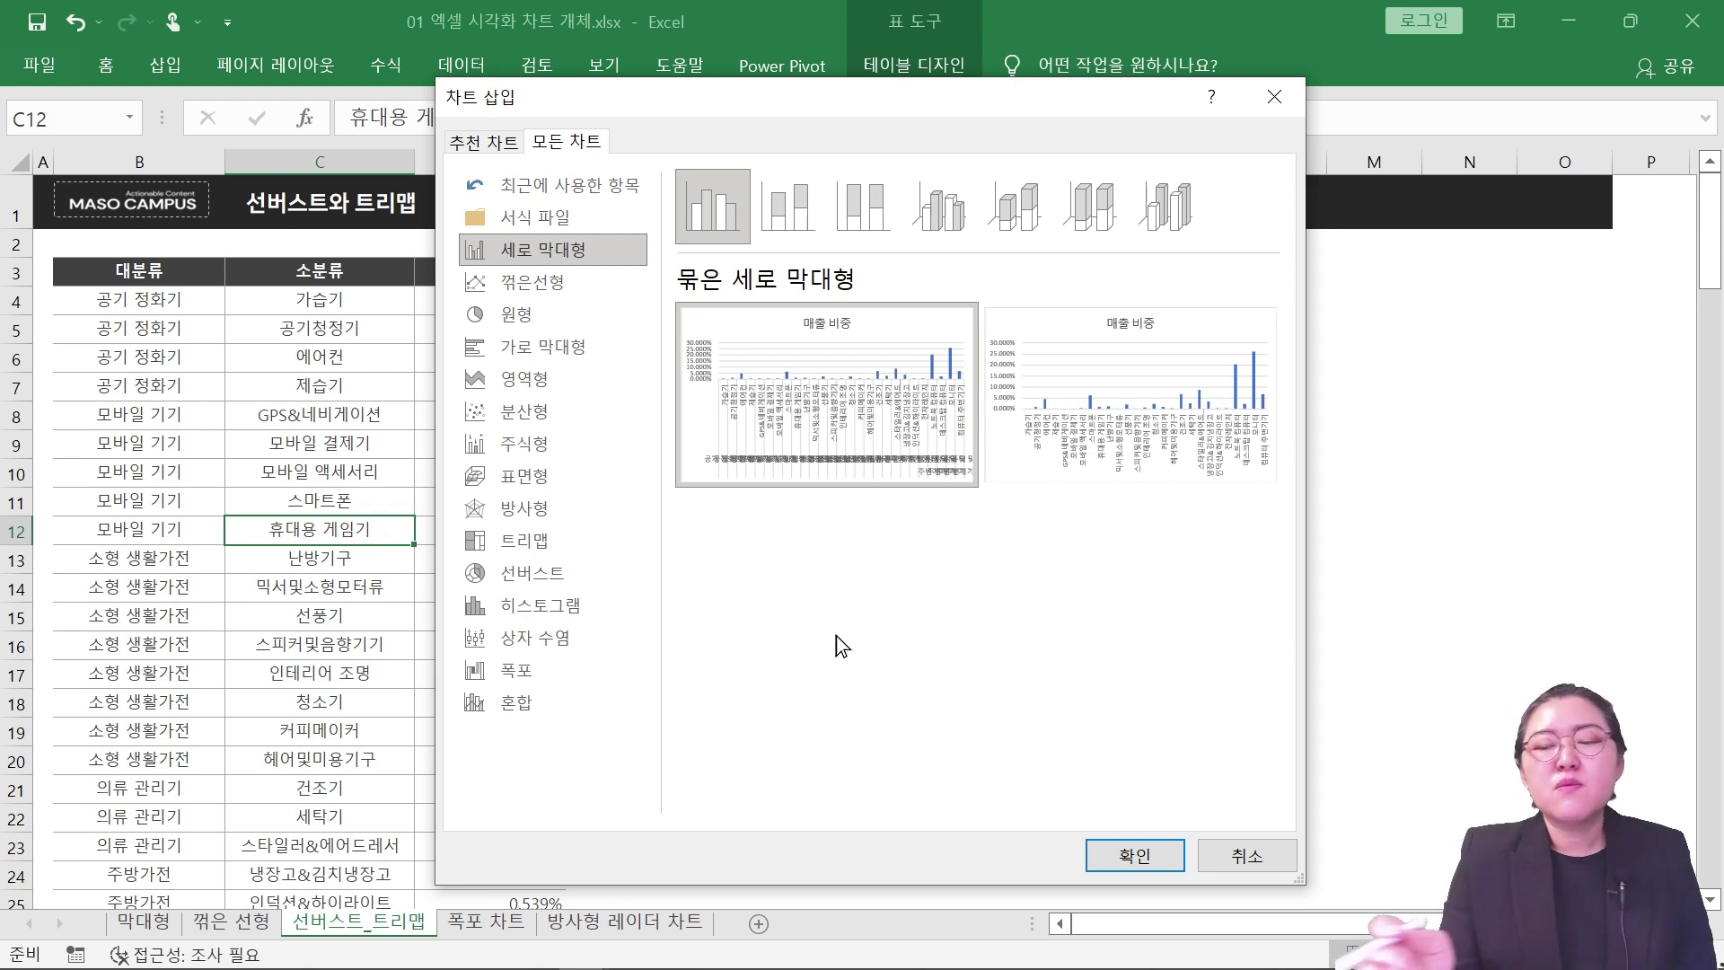
key(ctrl+2)
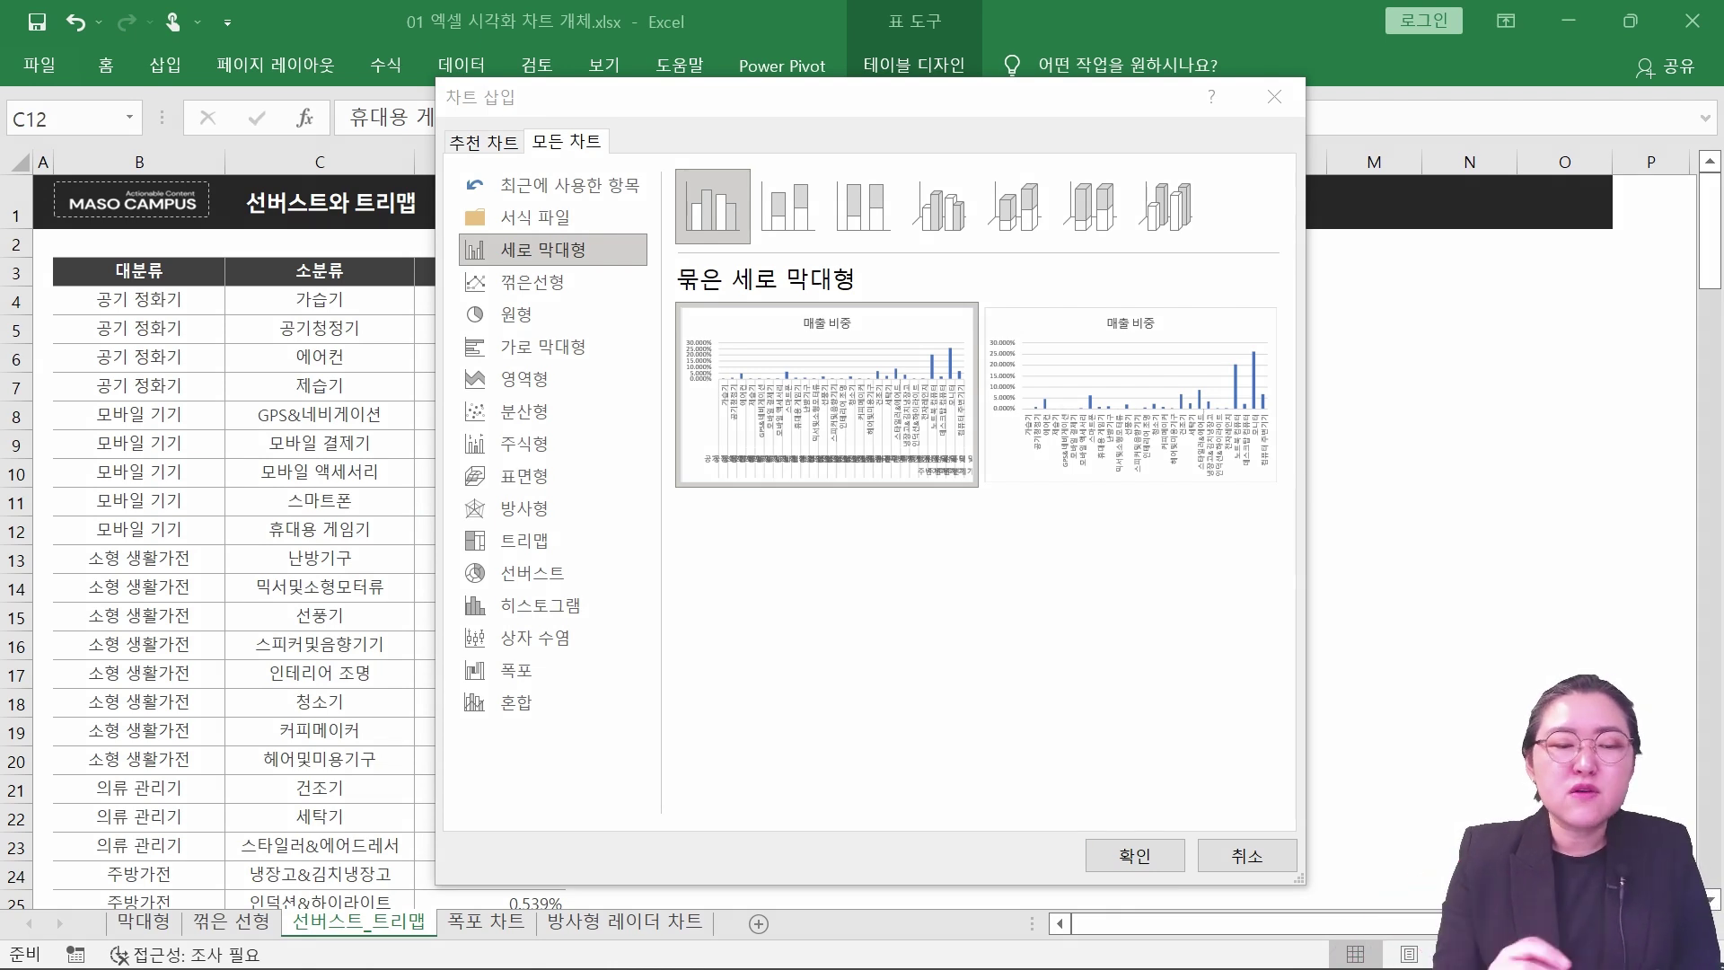
drag(586, 242, 557, 257)
drag(474, 292, 567, 293)
drag(444, 328, 539, 317)
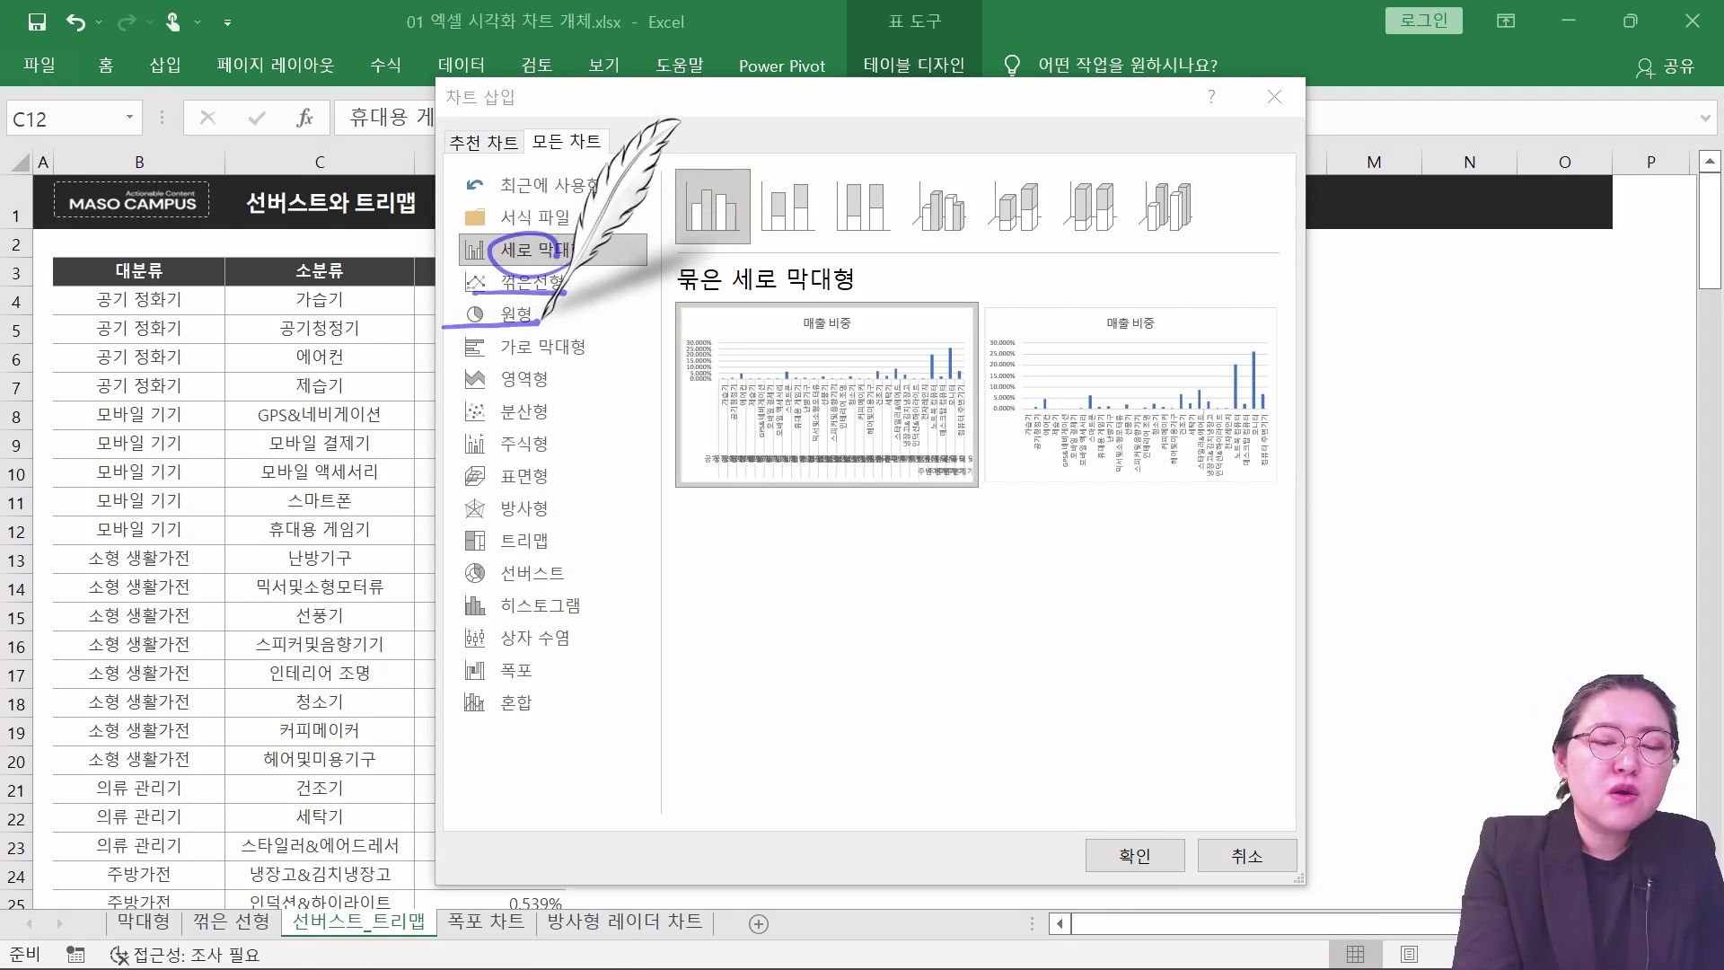
mouse_move(431, 426)
mouse_down()
mouse_move(580, 428)
mouse_move(585, 312)
mouse_move(541, 433)
mouse_move(475, 217)
mouse_up()
mouse_move(558, 609)
mouse_down()
mouse_move(531, 602)
mouse_move(558, 603)
mouse_up()
mouse_move(546, 709)
mouse_down()
mouse_move(509, 692)
mouse_move(528, 723)
mouse_up()
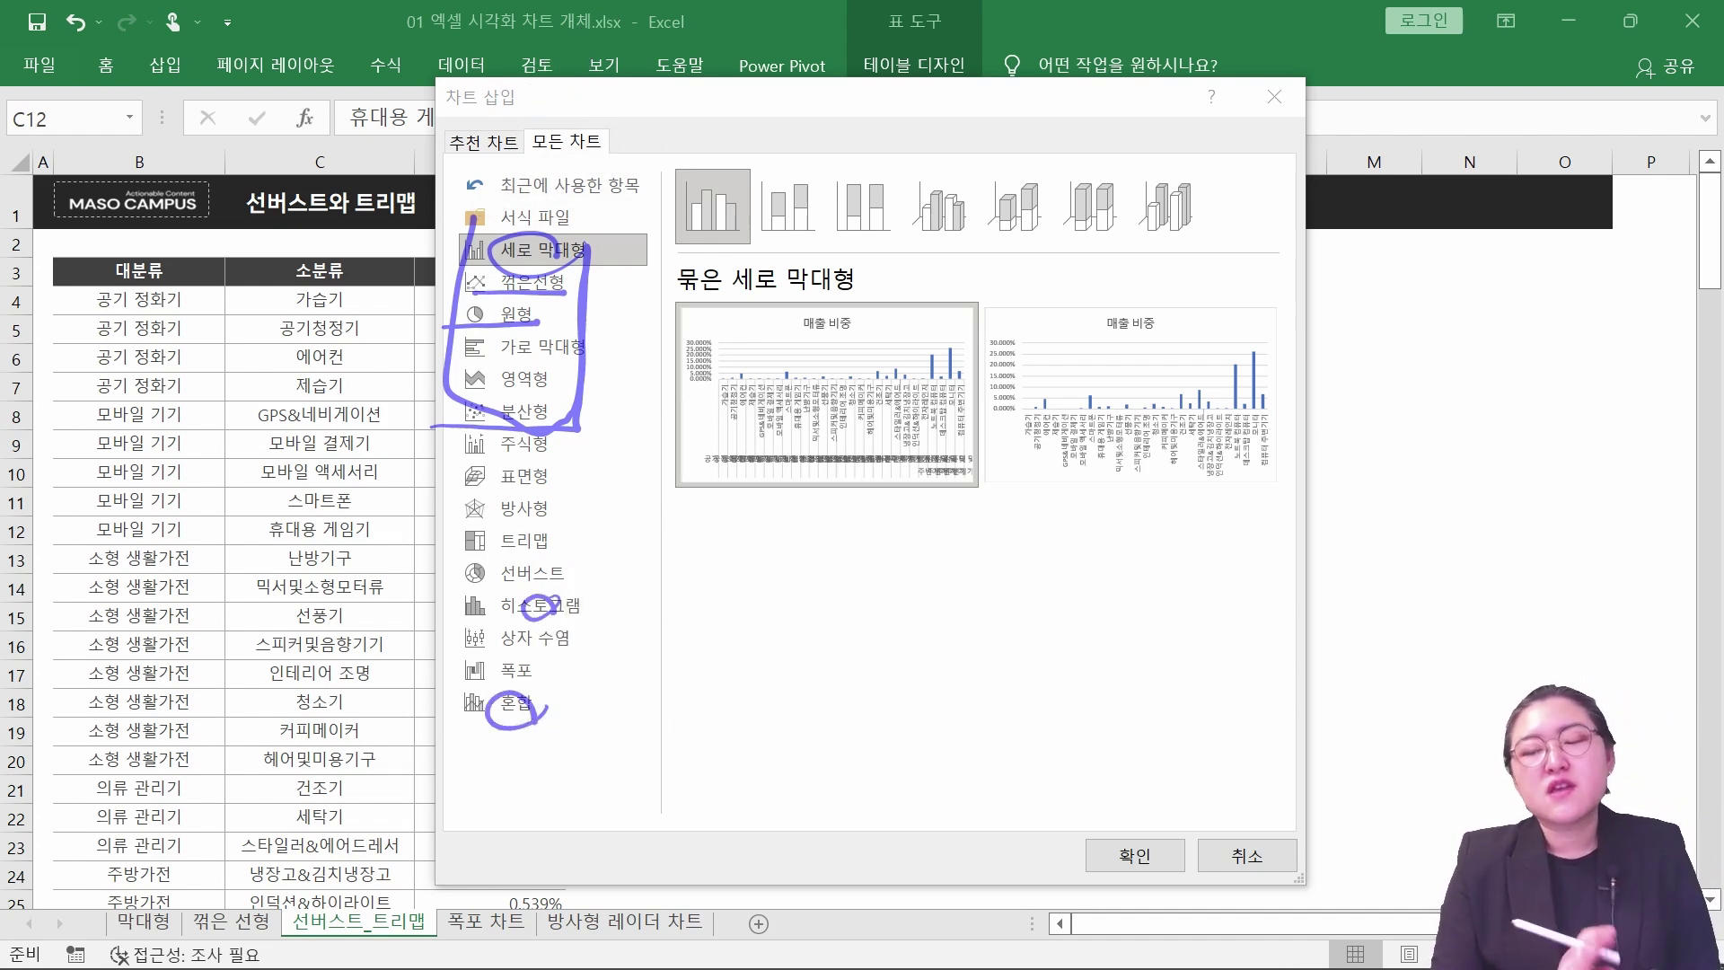
key(Escape)
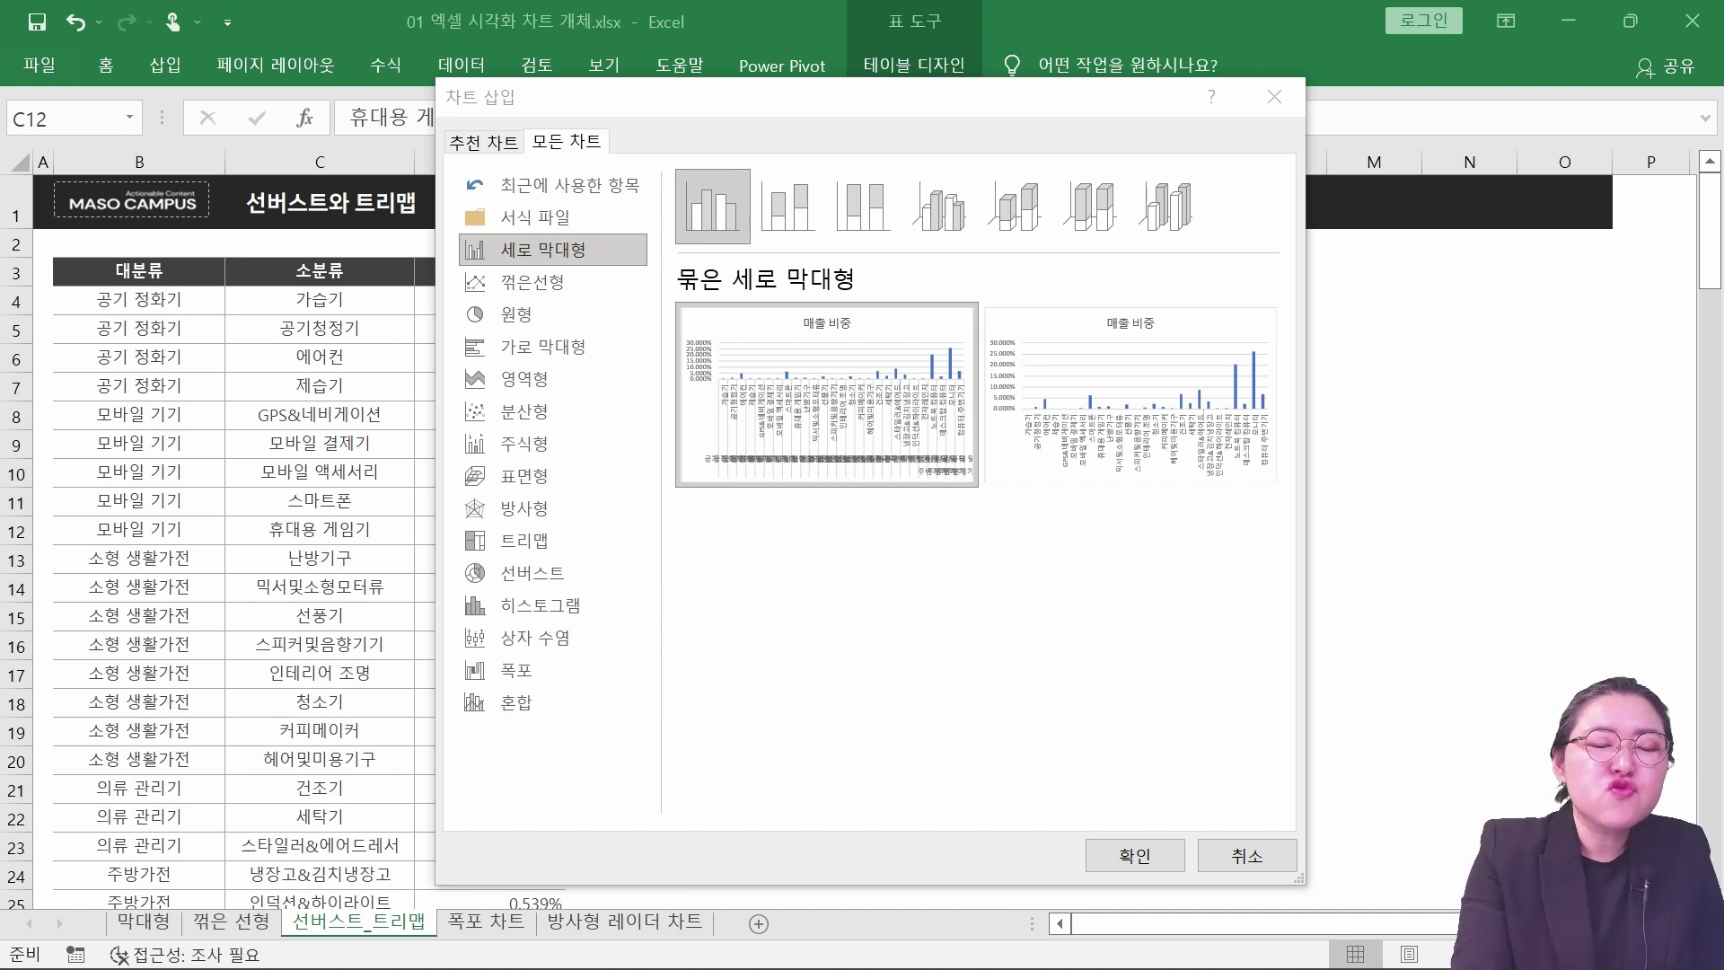
drag(588, 455, 594, 663)
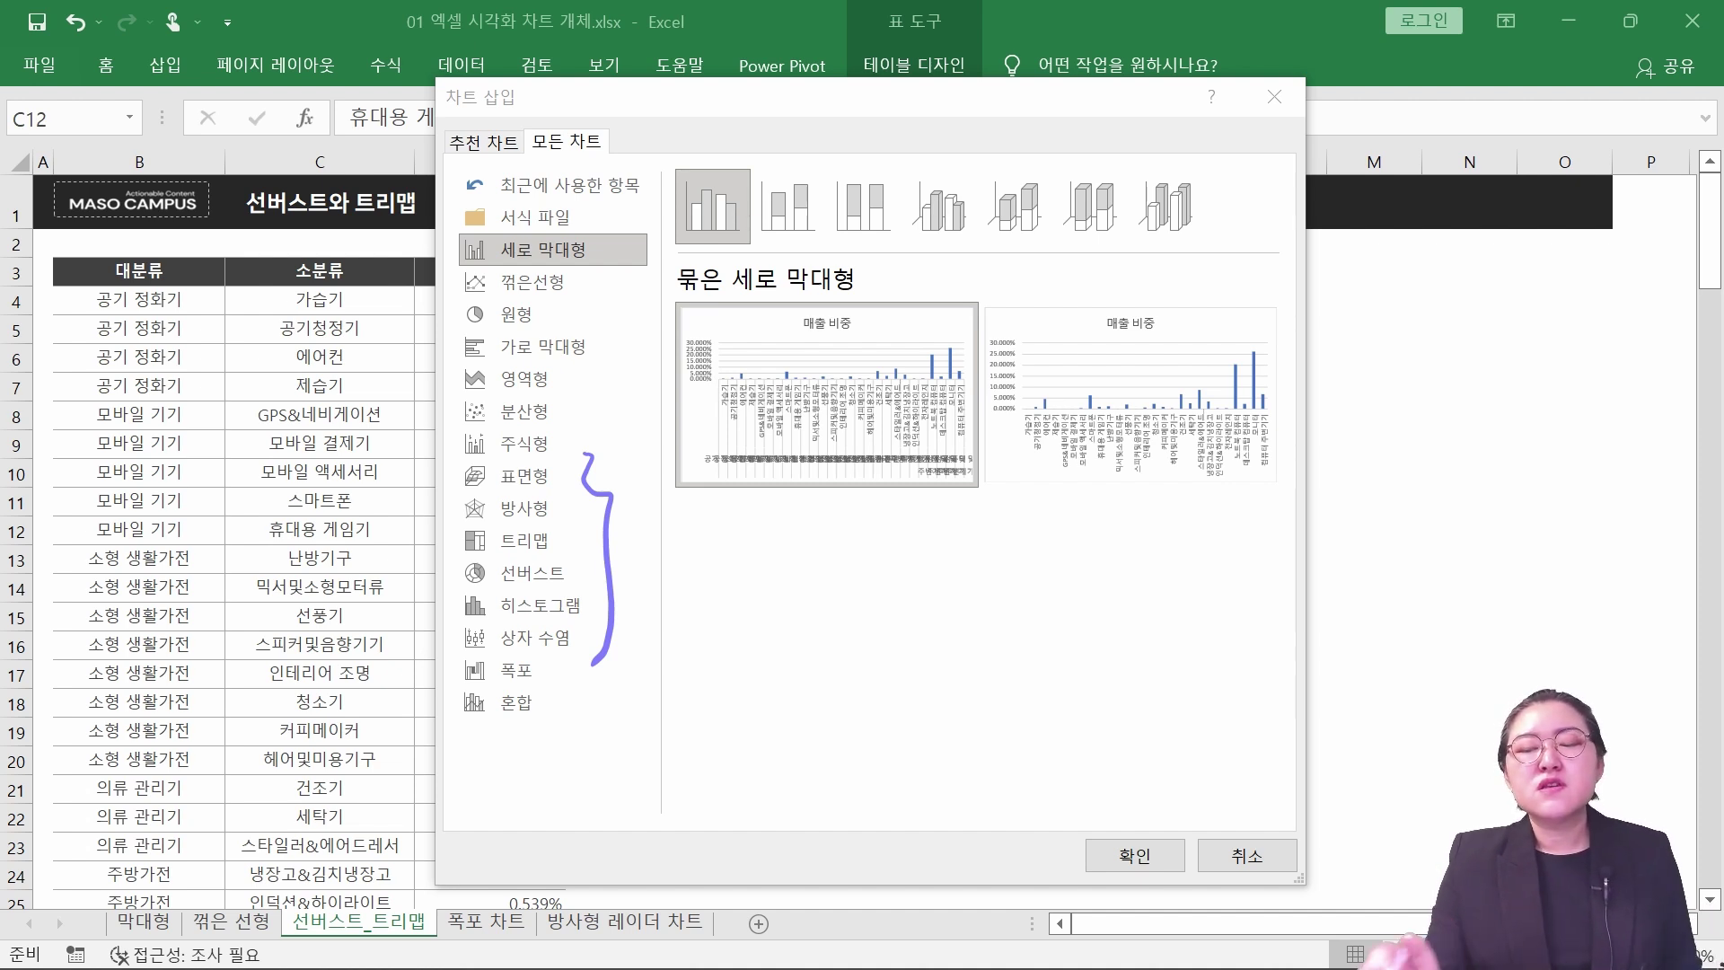
key(Escape)
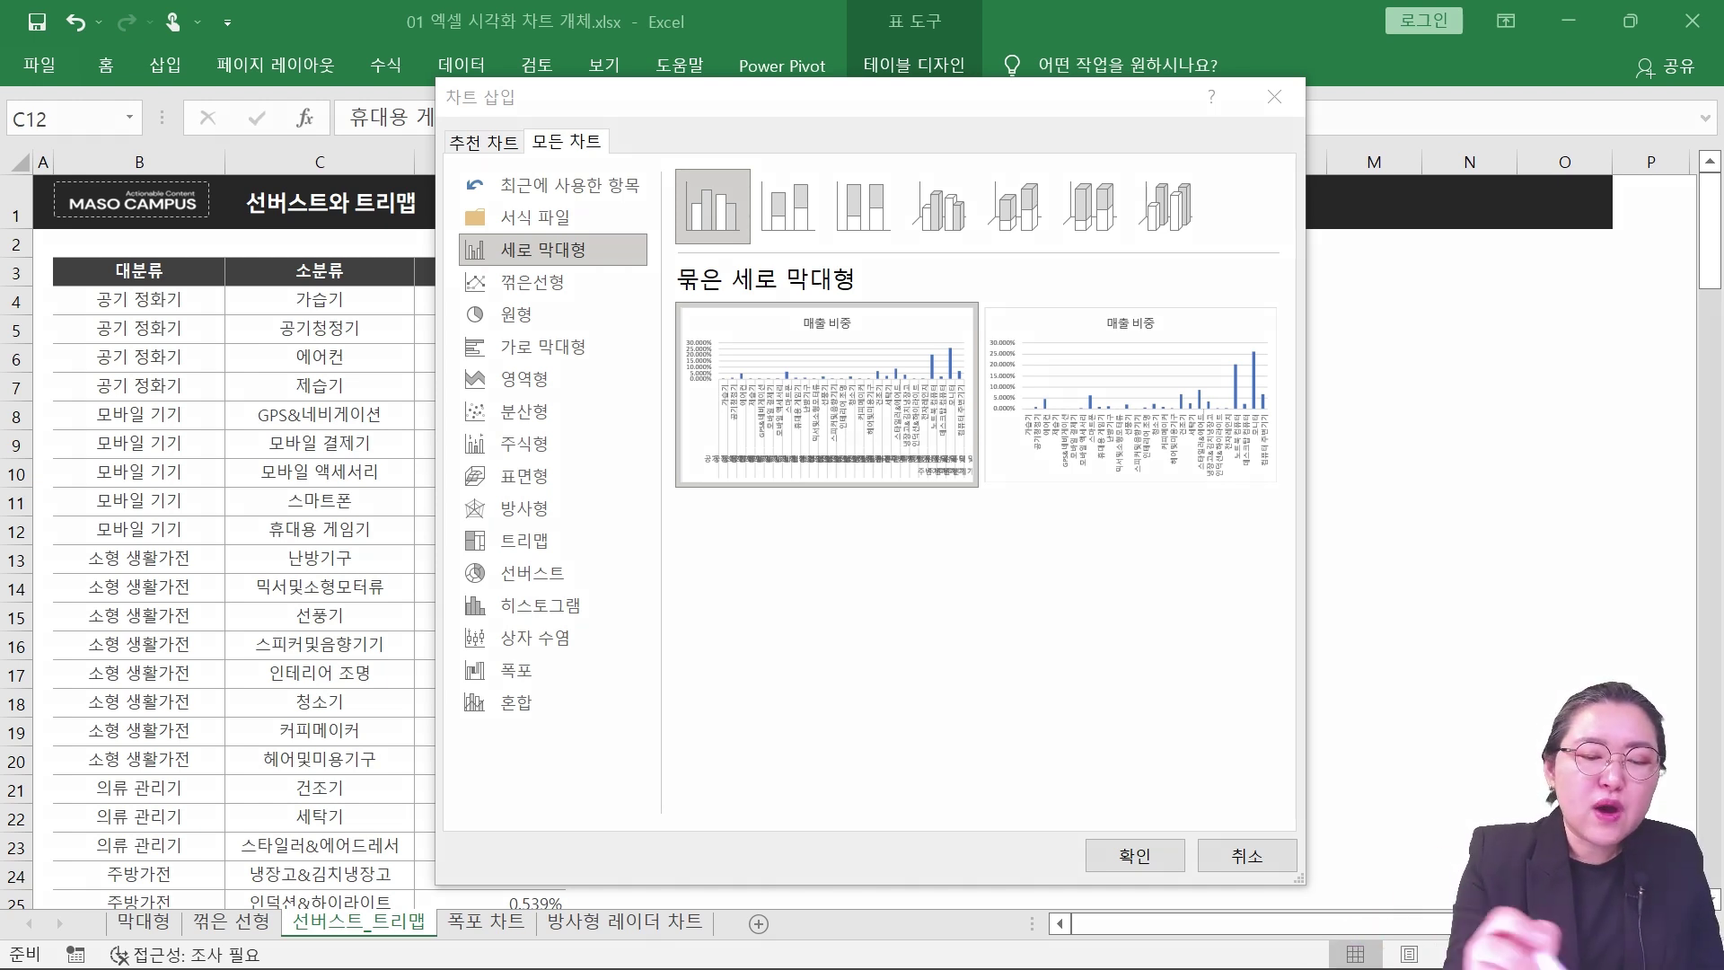
mouse_move(455, 583)
mouse_down()
mouse_move(588, 579)
mouse_move(441, 559)
mouse_move(472, 592)
mouse_up()
mouse_move(459, 519)
mouse_down()
mouse_move(457, 557)
mouse_move(569, 532)
mouse_move(460, 519)
mouse_up()
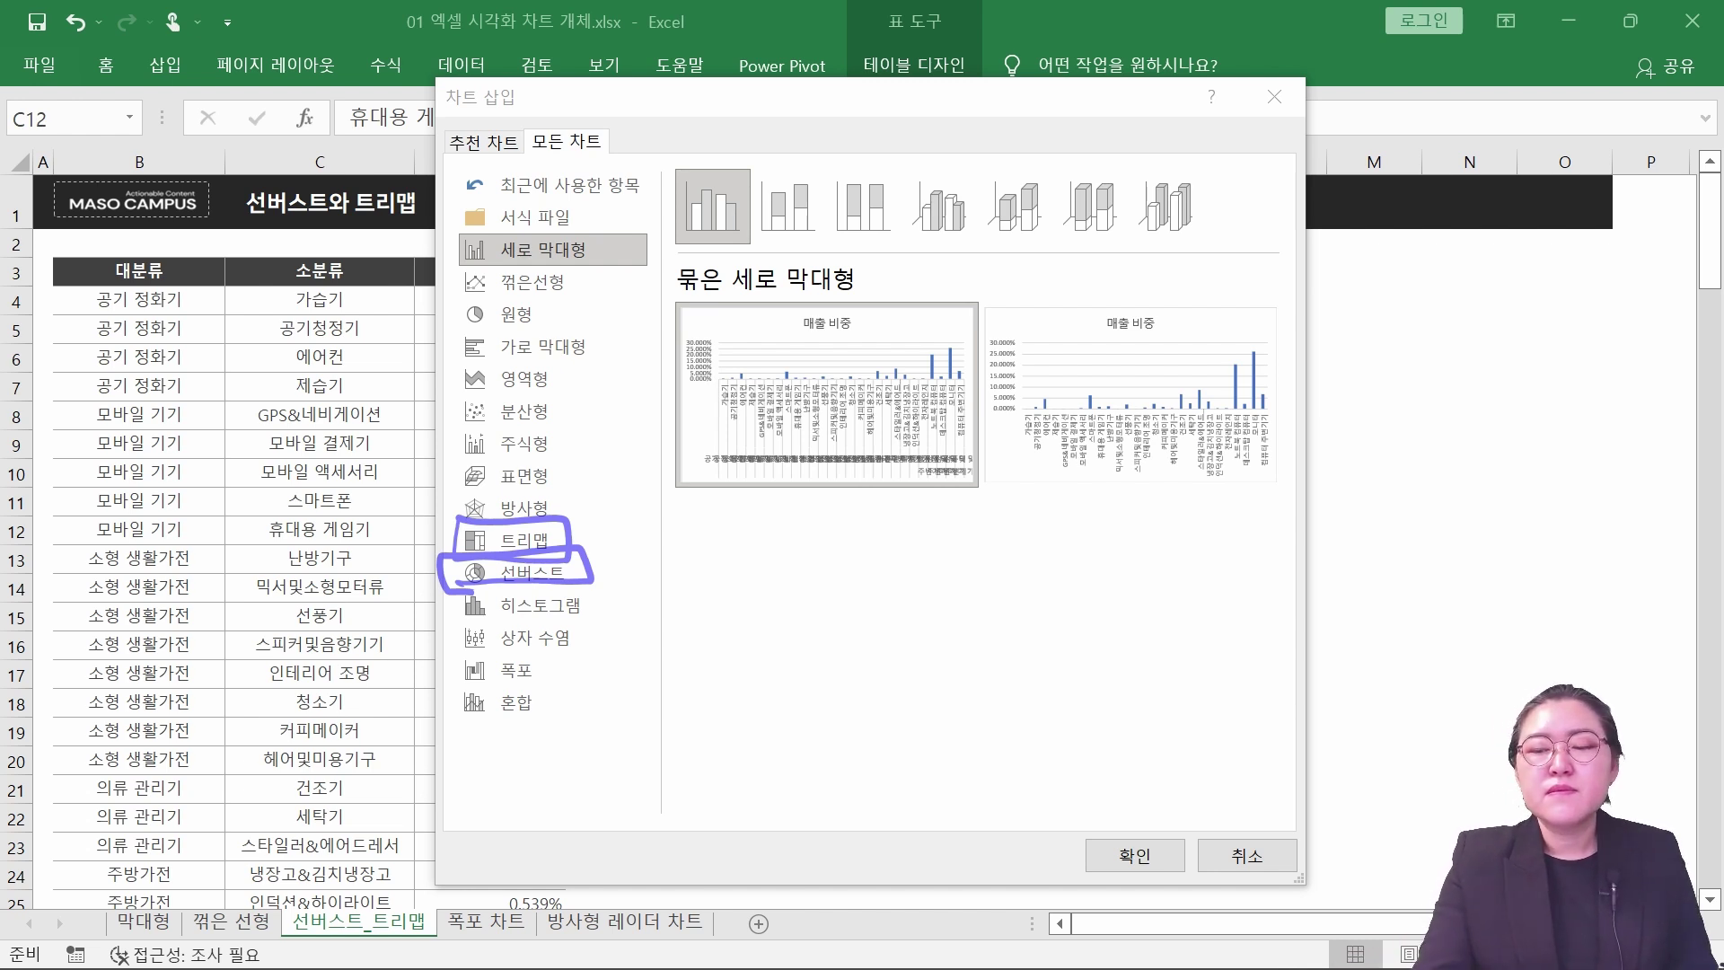
key(Escape)
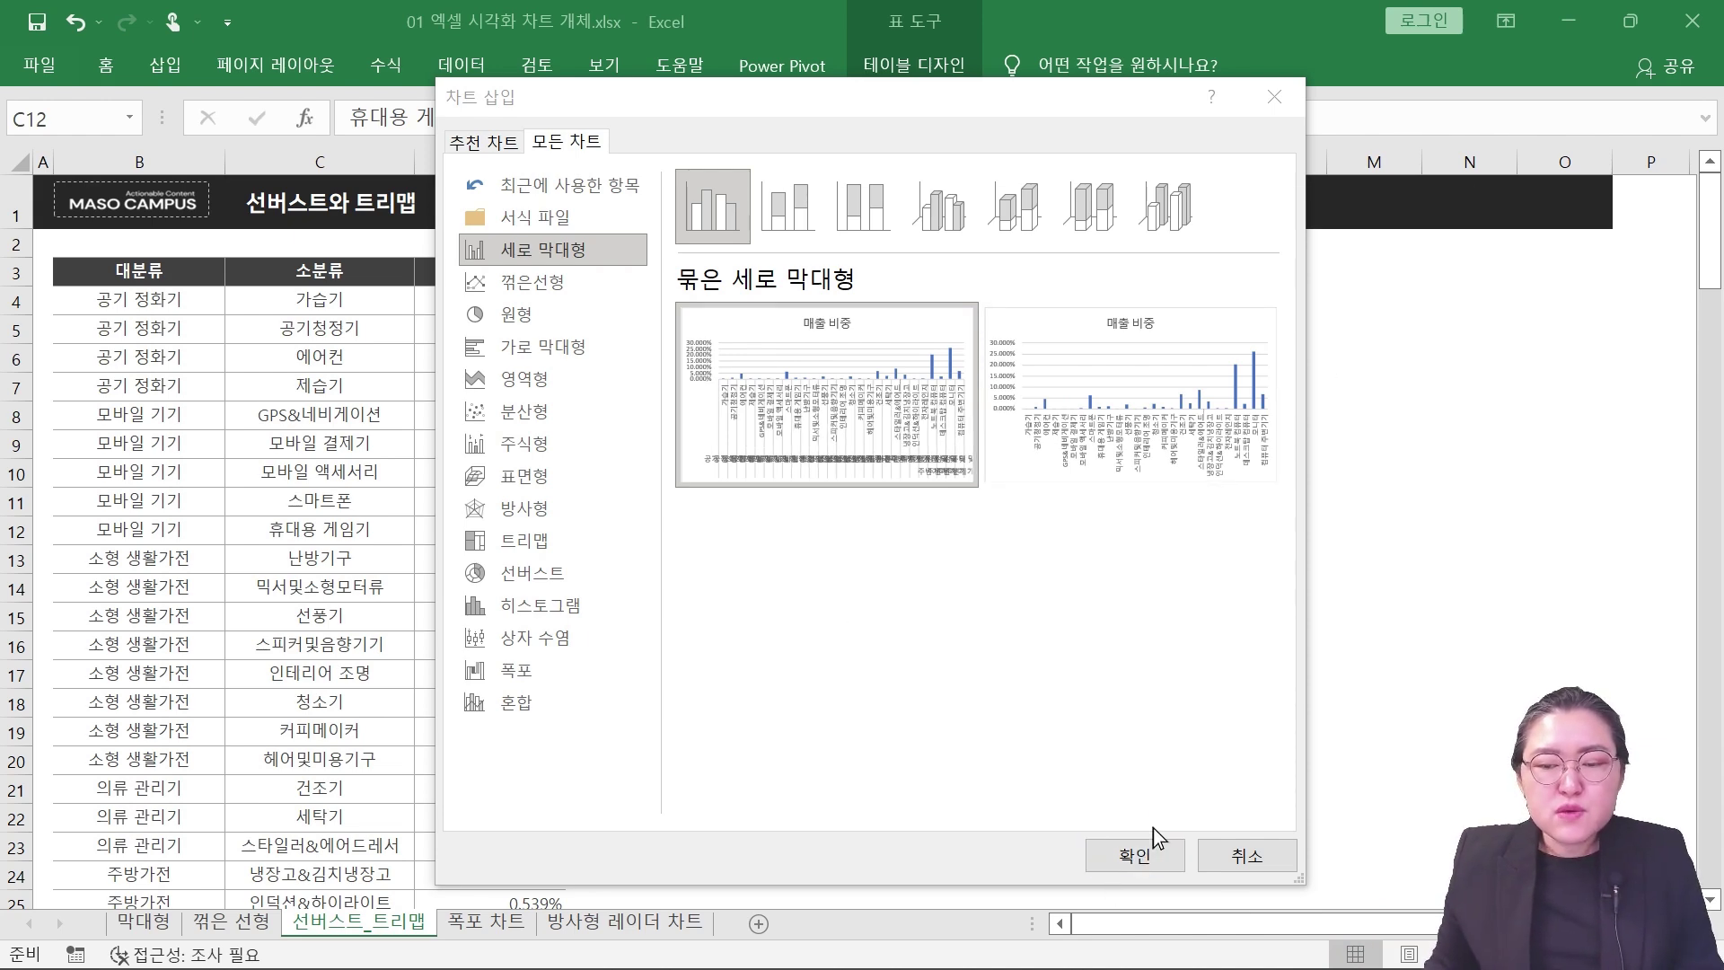
click(1253, 862)
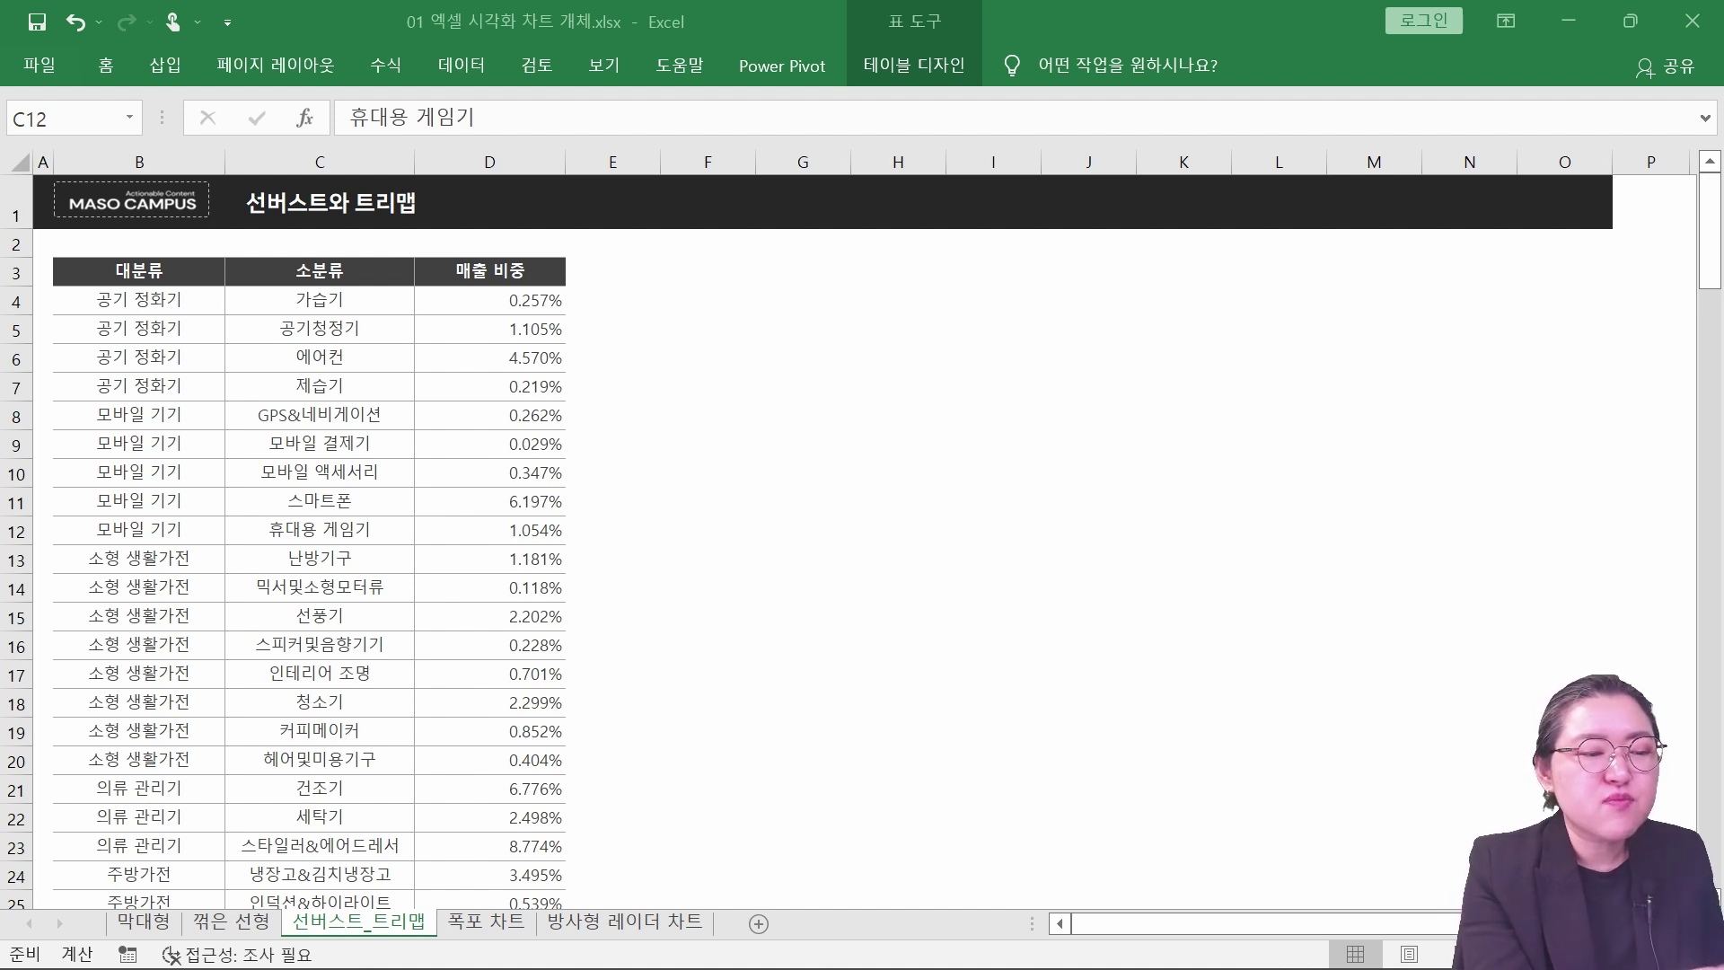
mouse_move(178, 270)
mouse_down()
mouse_move(95, 264)
mouse_move(170, 264)
mouse_up()
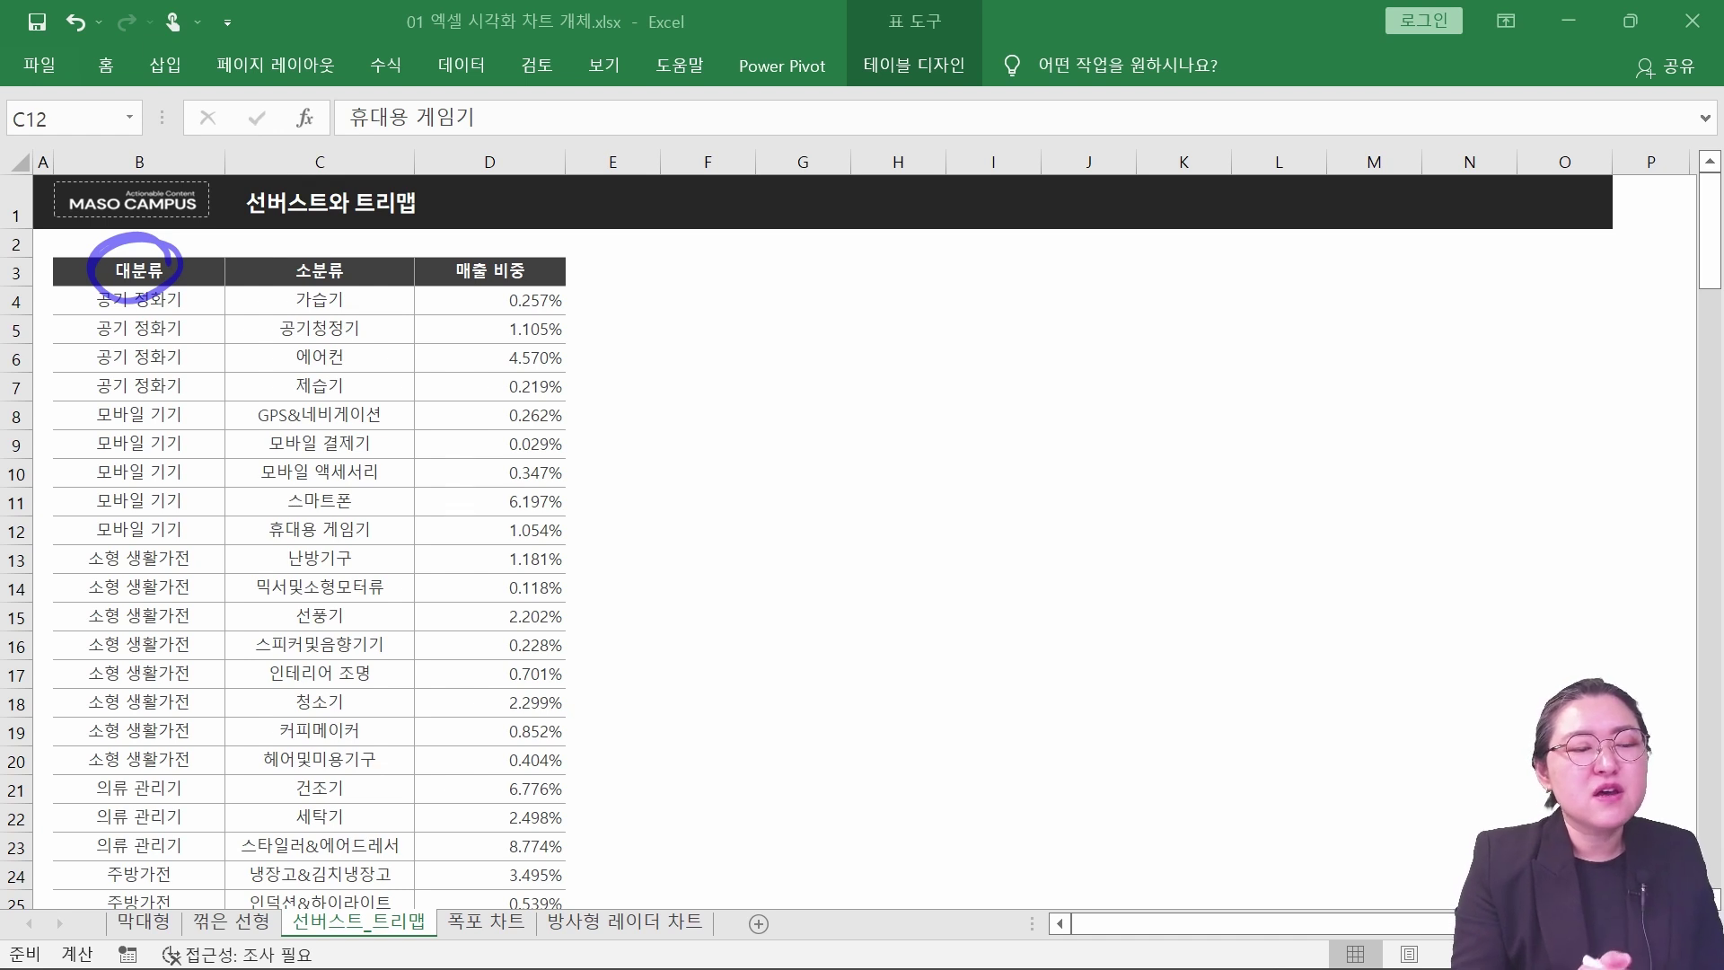
drag(83, 403, 189, 401)
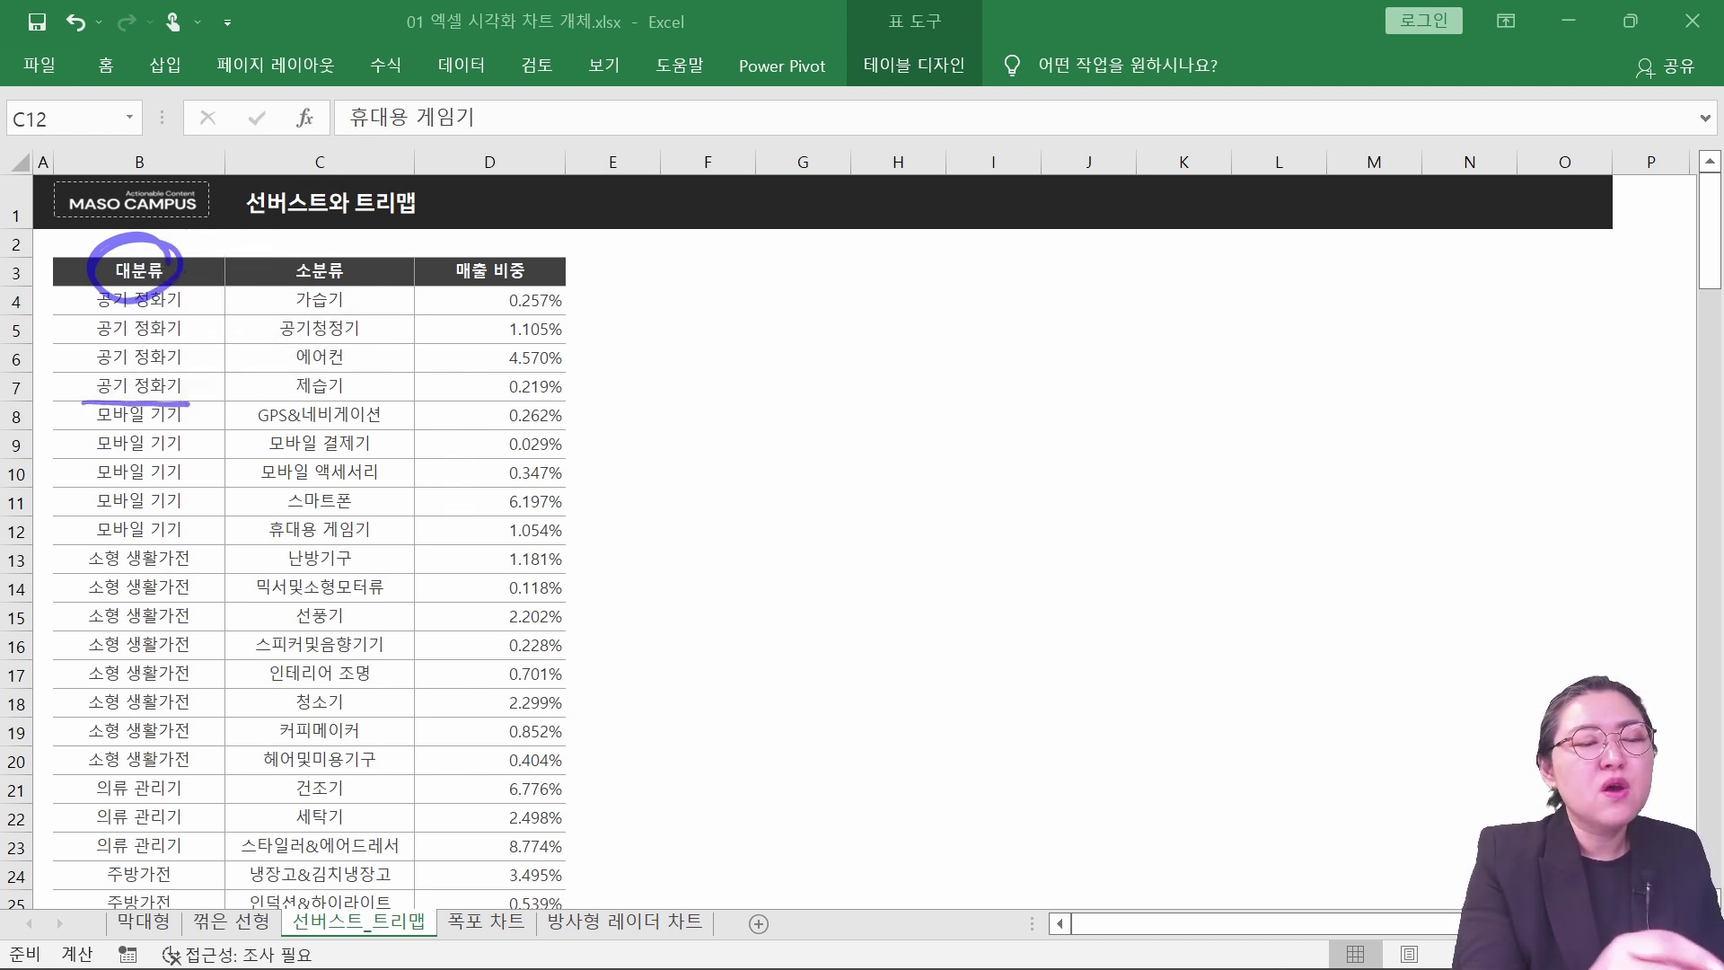
mouse_move(85, 274)
mouse_down()
mouse_move(81, 319)
mouse_move(175, 395)
mouse_up()
mouse_move(336, 308)
mouse_down()
mouse_move(310, 285)
mouse_move(374, 359)
mouse_move(369, 389)
mouse_move(371, 375)
mouse_up()
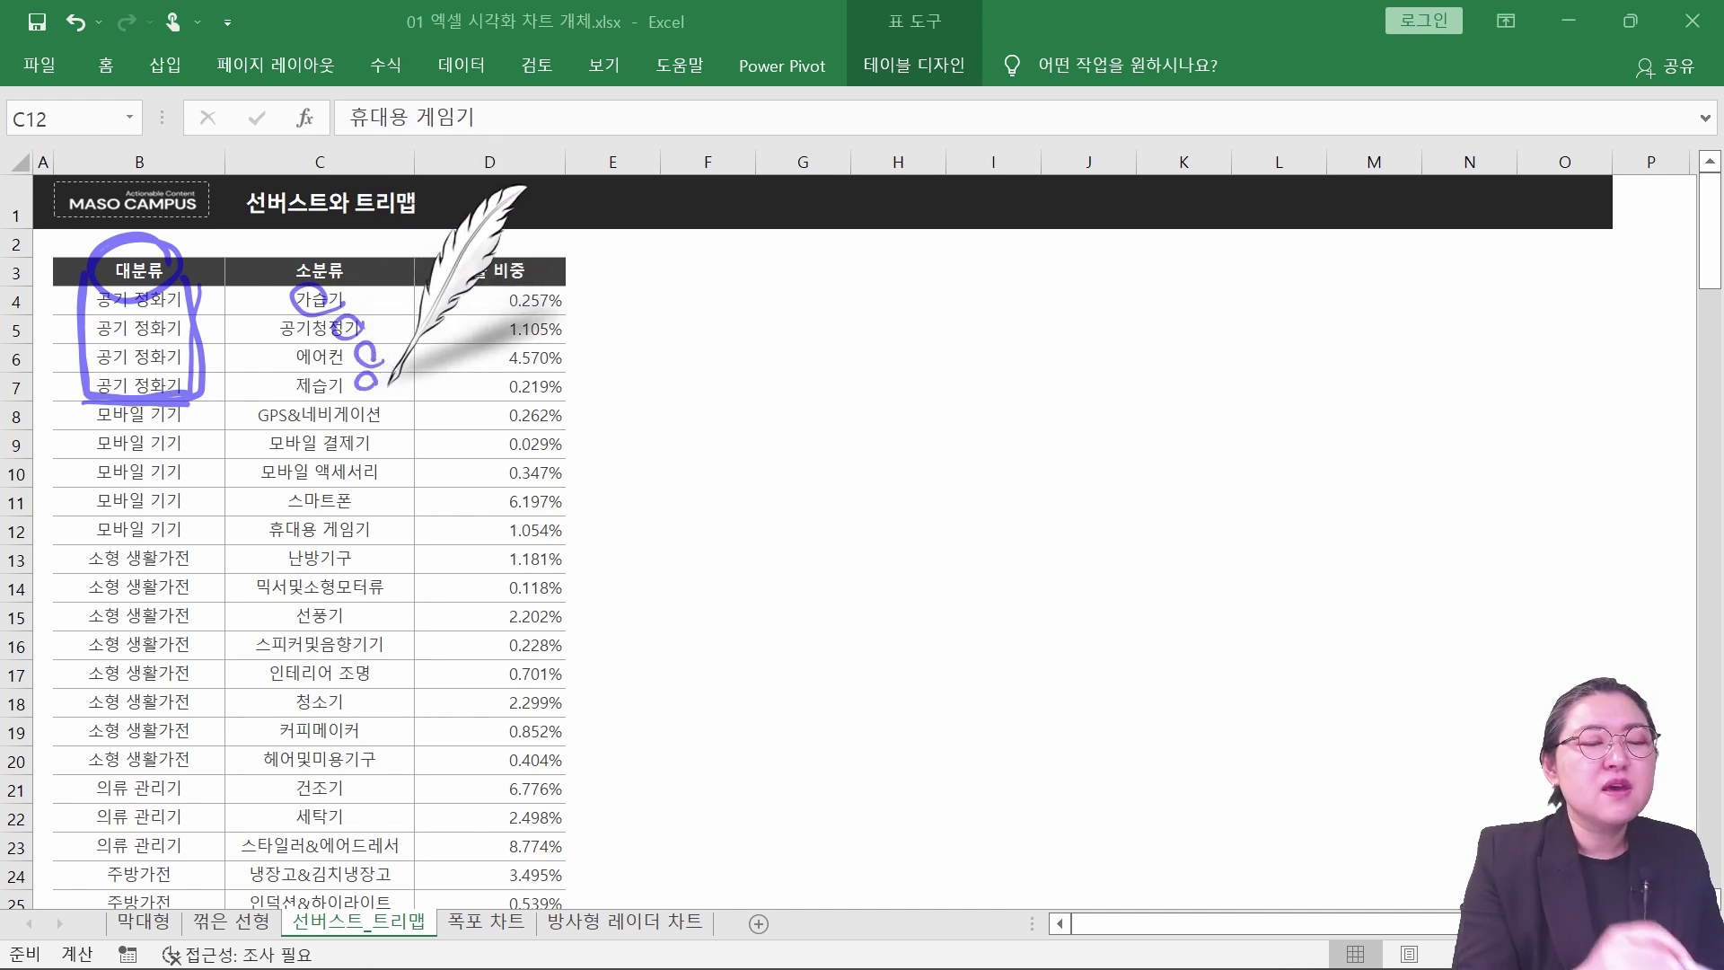
mouse_move(277, 240)
mouse_down()
mouse_move(366, 277)
mouse_move(288, 244)
mouse_up()
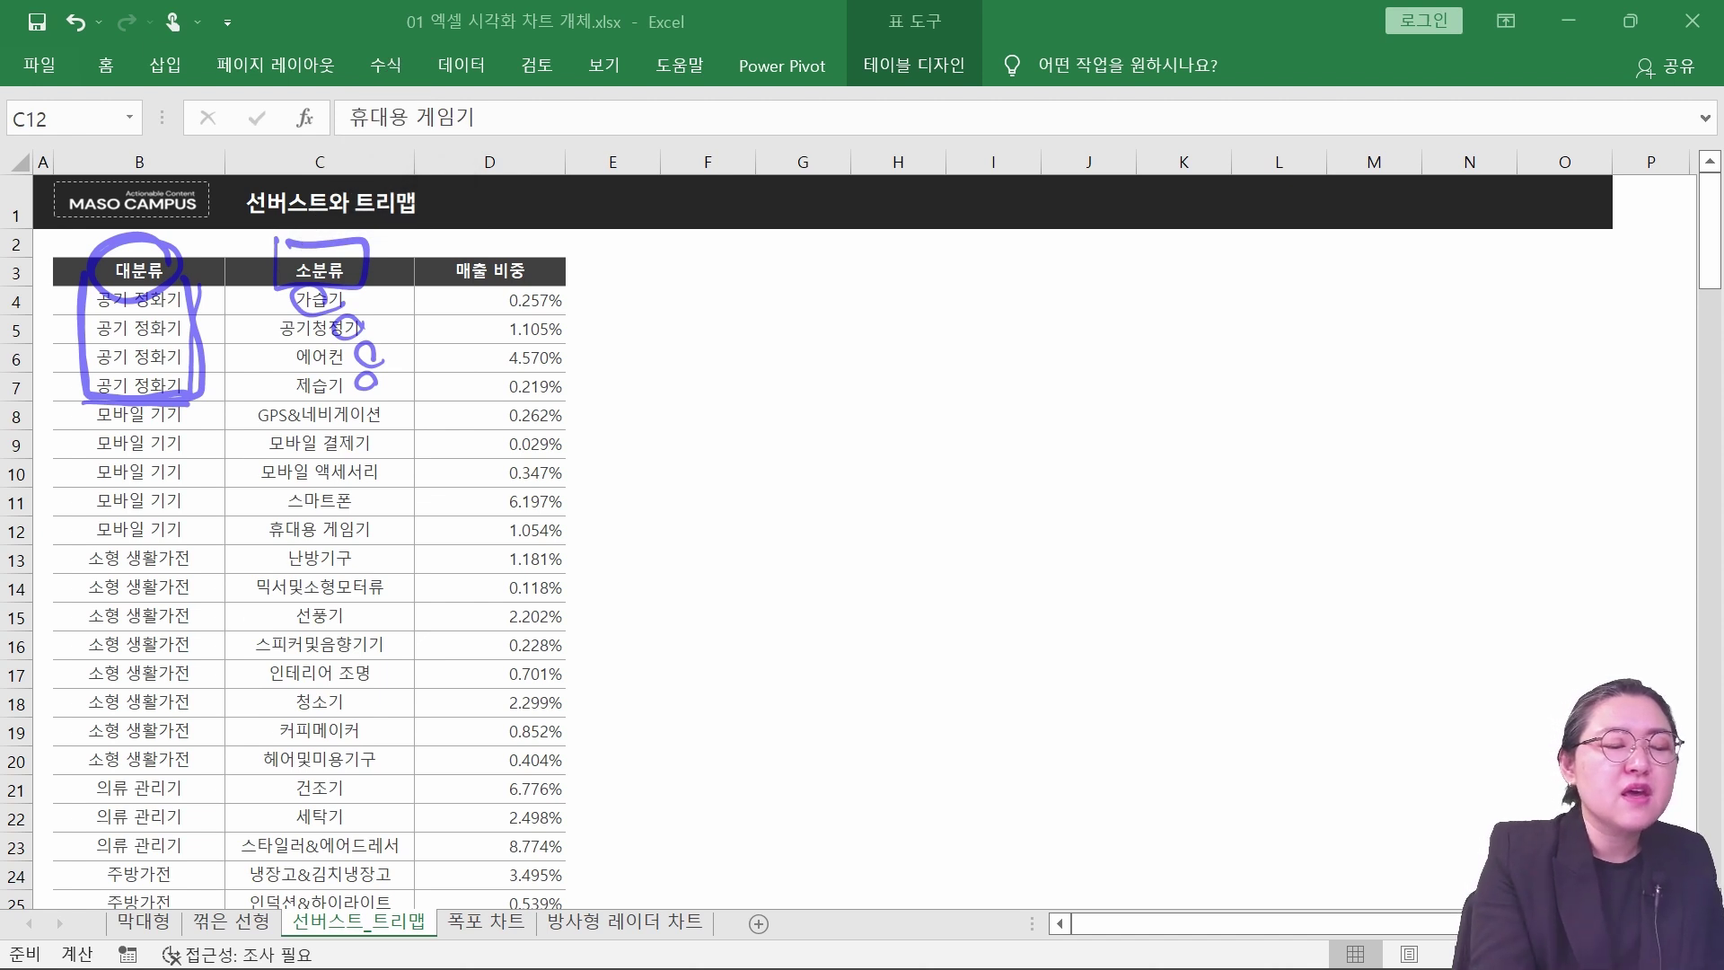
mouse_move(193, 555)
mouse_down()
mouse_move(208, 707)
mouse_move(190, 758)
mouse_up()
mouse_move(61, 543)
mouse_down()
mouse_move(56, 721)
mouse_move(119, 770)
mouse_move(192, 765)
mouse_move(157, 547)
mouse_move(196, 551)
mouse_up()
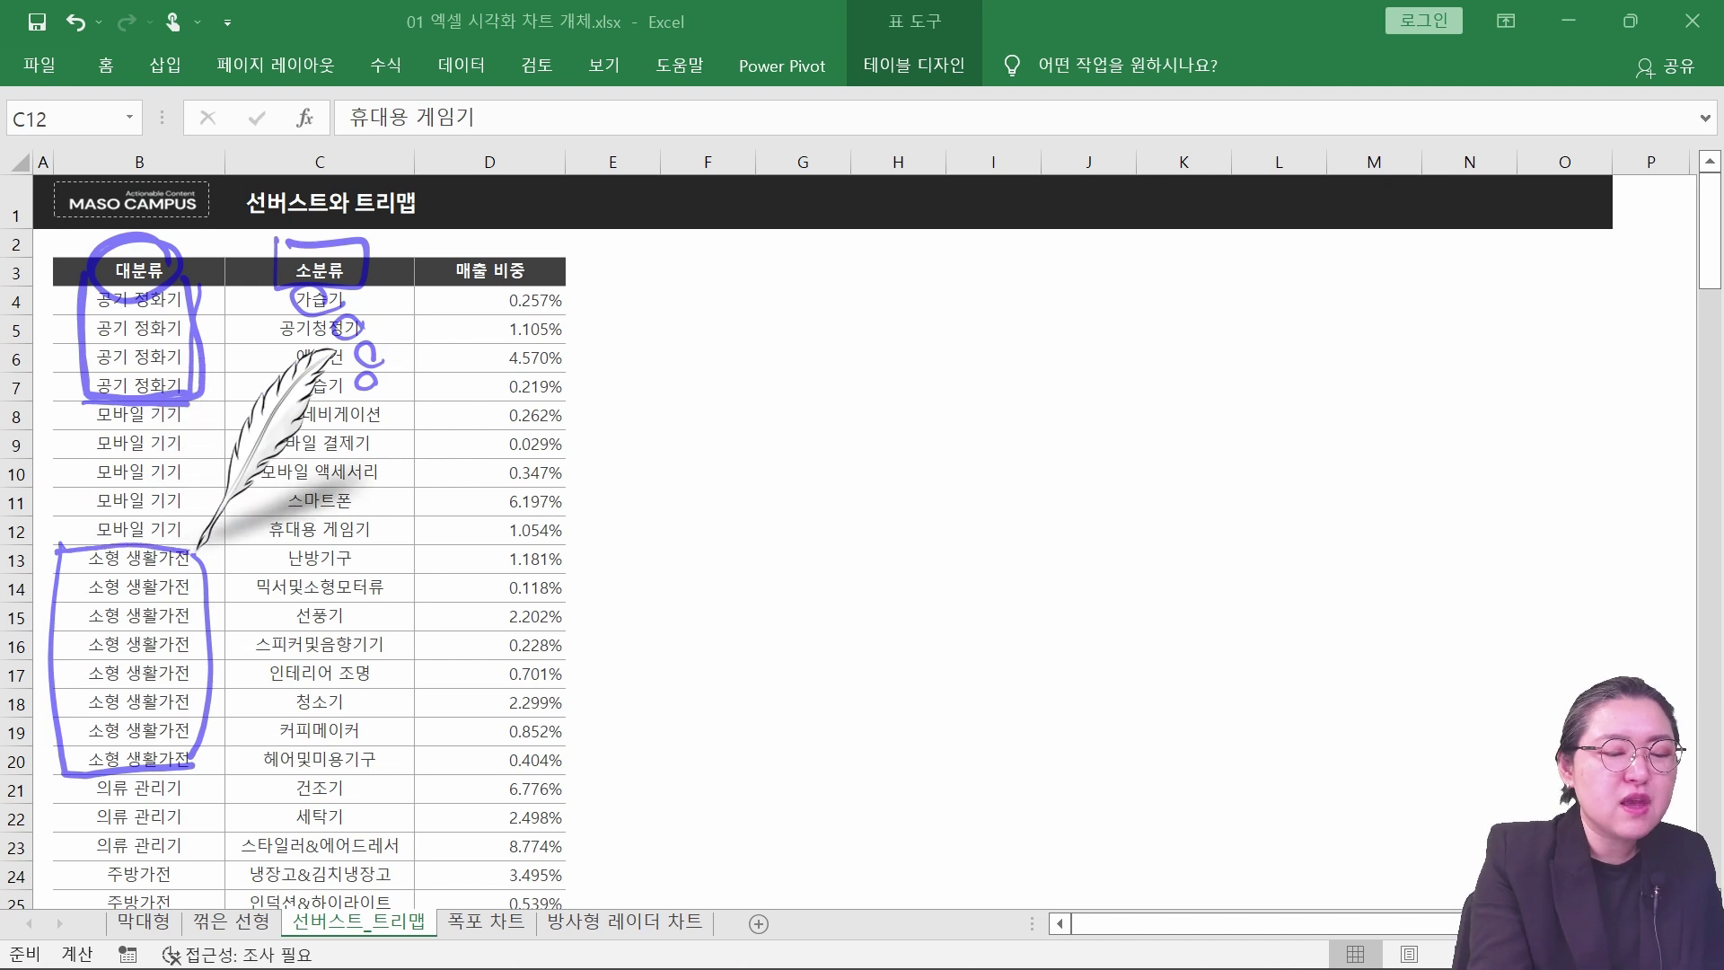
drag(389, 549, 395, 768)
drag(235, 559, 257, 774)
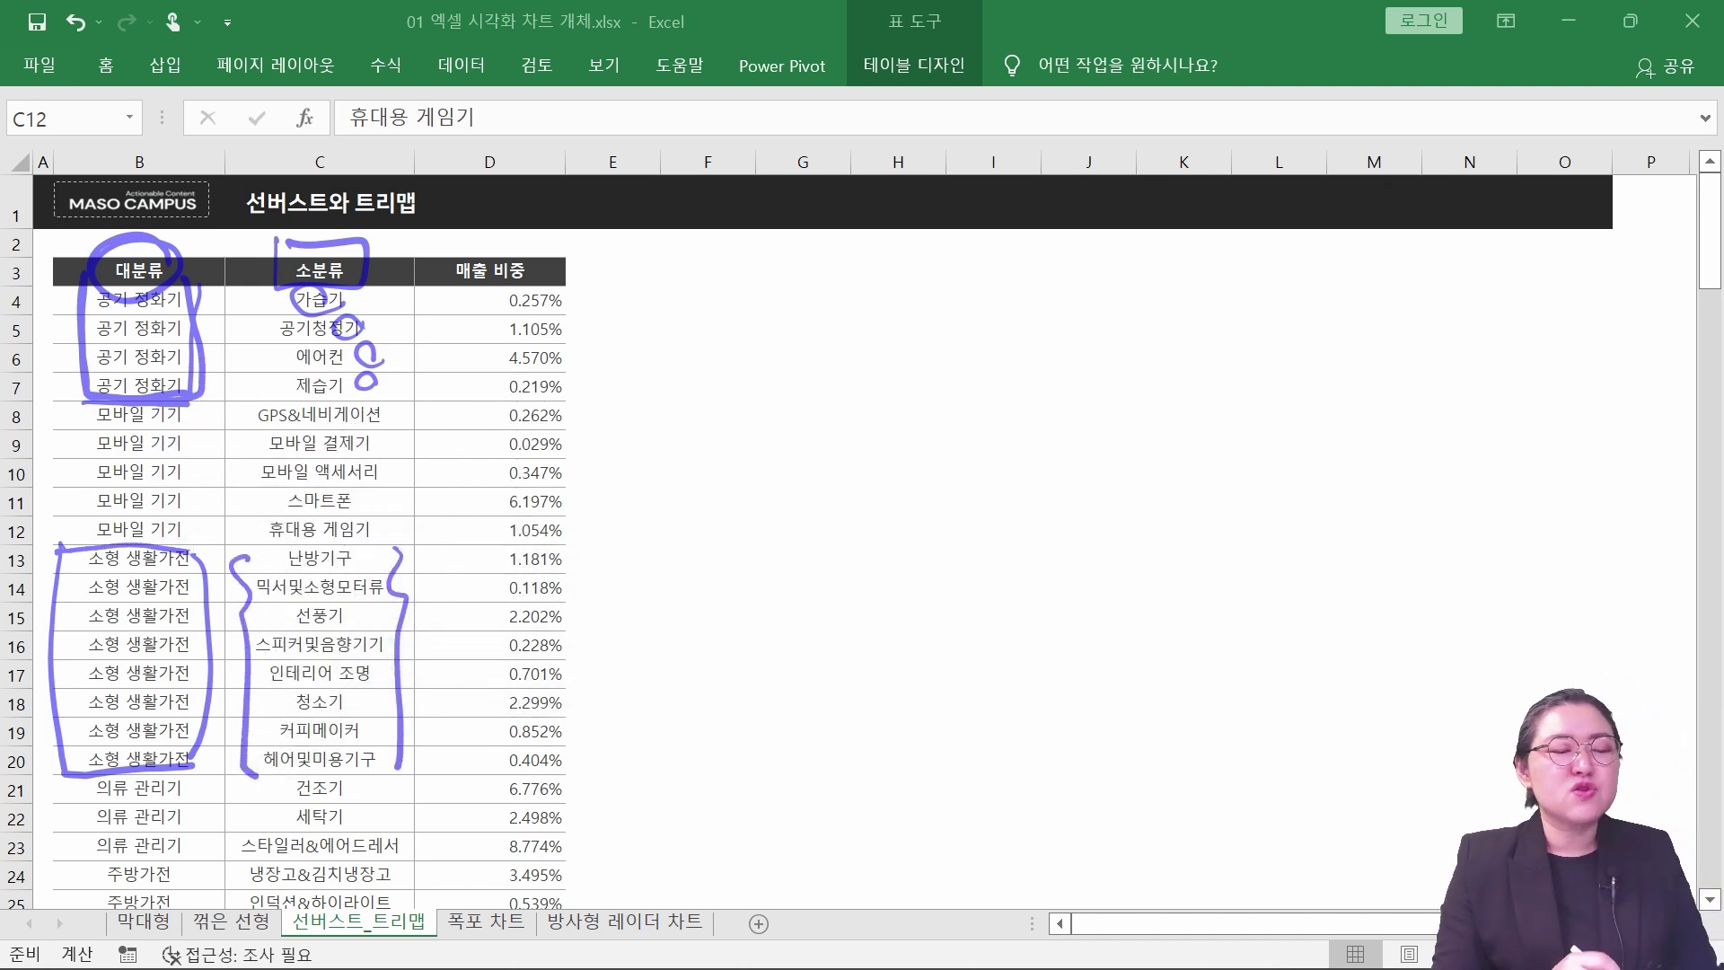
mouse_move(153, 689)
mouse_down()
mouse_move(201, 653)
mouse_move(304, 671)
mouse_move(282, 682)
mouse_up()
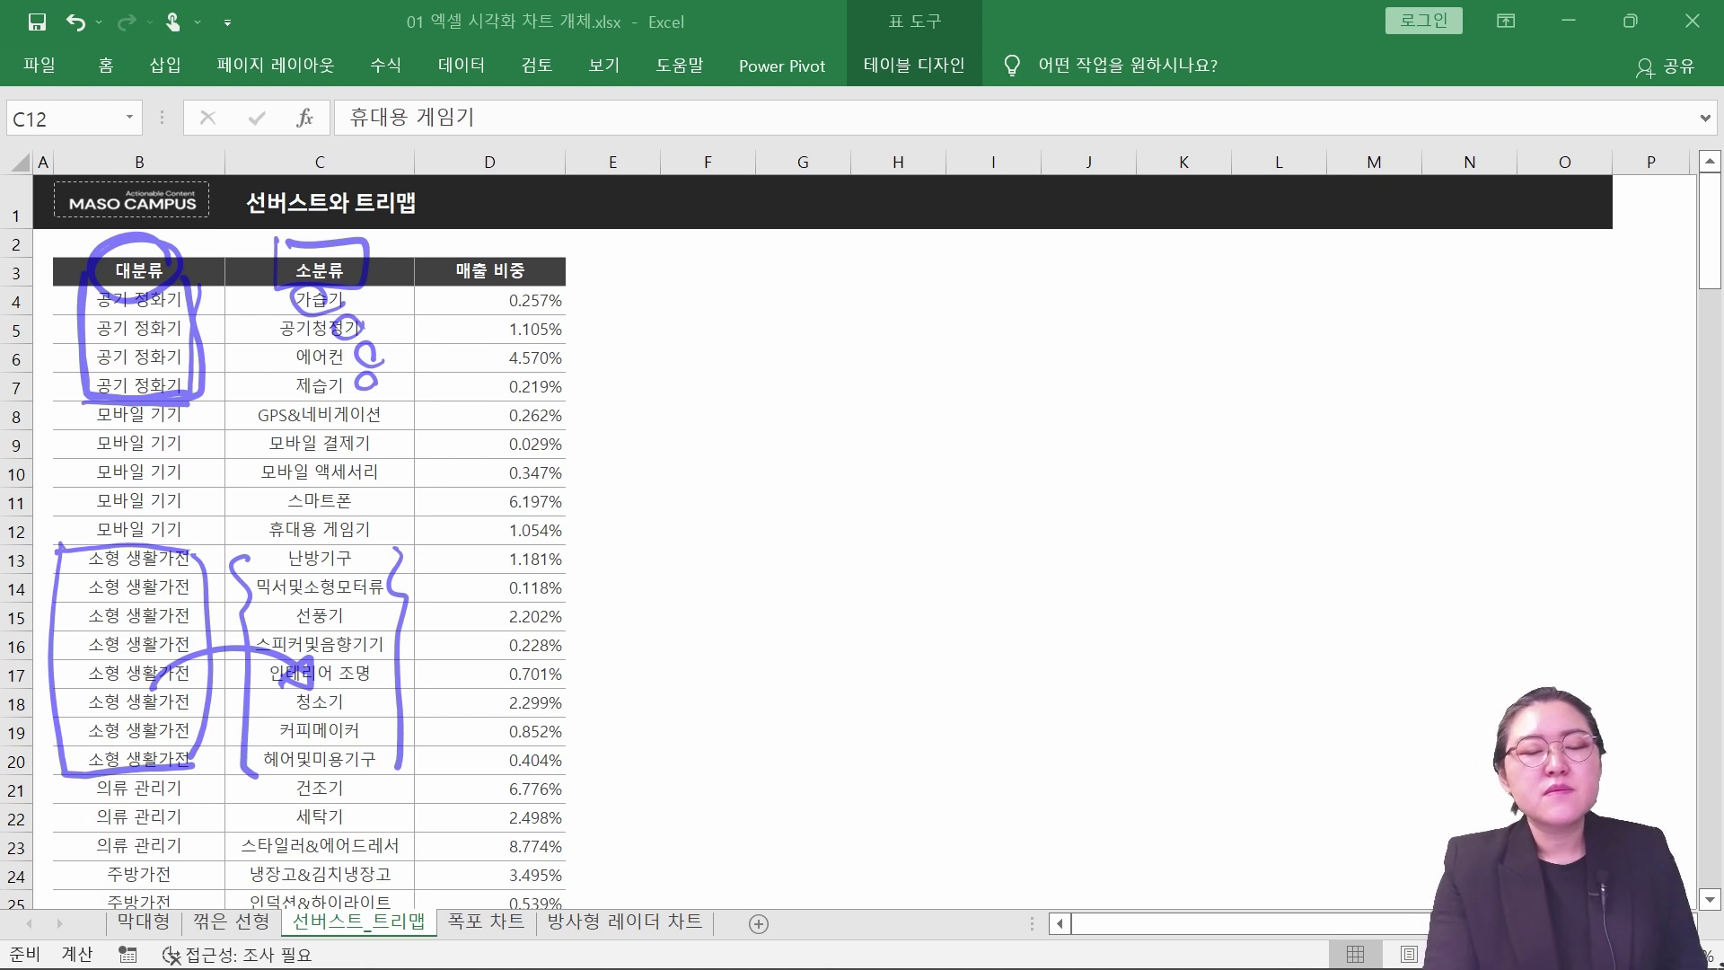
mouse_move(734, 592)
mouse_down()
mouse_move(770, 618)
mouse_move(806, 583)
mouse_move(887, 602)
mouse_up()
mouse_move(911, 519)
mouse_down()
mouse_move(987, 458)
mouse_move(1003, 626)
mouse_up()
drag(1007, 404, 997, 452)
drag(1001, 429, 1034, 446)
mouse_move(1067, 408)
mouse_down()
mouse_move(1052, 422)
mouse_move(1154, 409)
mouse_up()
mouse_move(1046, 490)
mouse_down()
mouse_move(1053, 513)
mouse_move(1100, 537)
mouse_move(1164, 501)
mouse_up()
drag(1060, 588, 1152, 616)
mouse_move(1093, 684)
mouse_down()
mouse_move(1112, 671)
mouse_move(1130, 689)
mouse_up()
mouse_move(1149, 661)
mouse_down()
mouse_move(1153, 690)
mouse_move(1212, 644)
mouse_up()
drag(1158, 674, 1236, 709)
click(1190, 737)
click(1194, 774)
click(1201, 838)
click(1217, 888)
mouse_move(741, 653)
mouse_down()
mouse_move(899, 612)
mouse_move(987, 463)
mouse_move(976, 502)
mouse_up()
mouse_move(918, 573)
mouse_down()
mouse_move(1004, 538)
mouse_move(995, 559)
mouse_move(1032, 622)
mouse_up()
mouse_move(1027, 598)
mouse_down()
mouse_move(1015, 641)
mouse_move(1091, 735)
mouse_up()
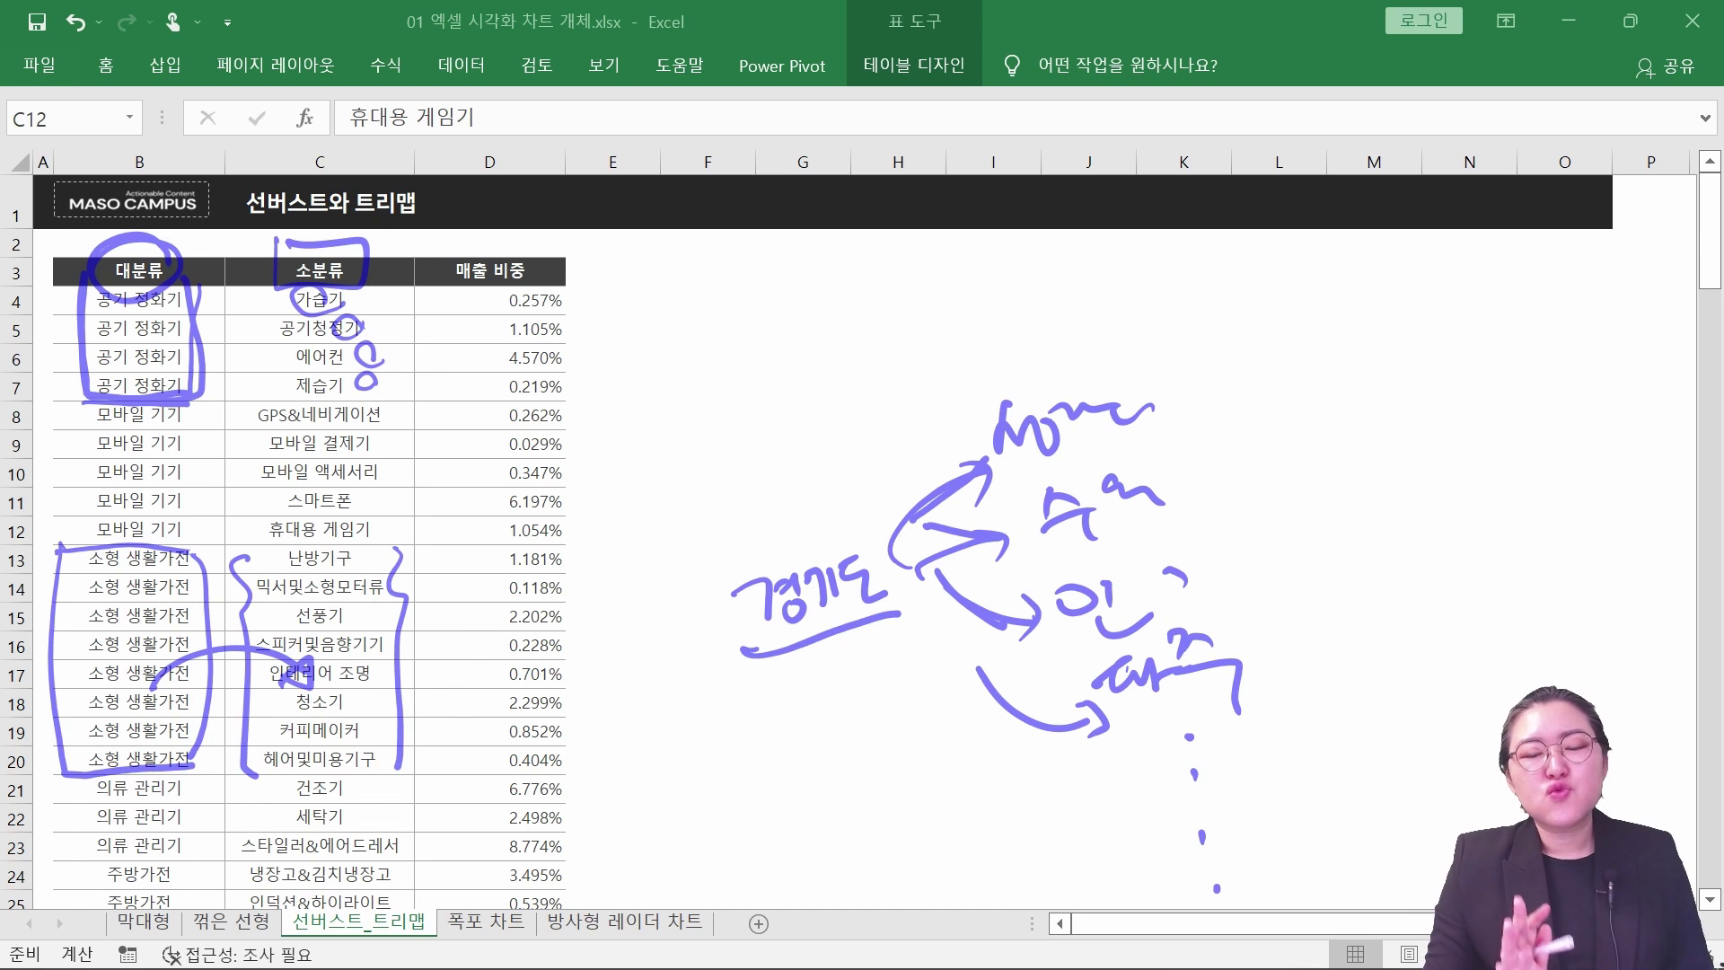
mouse_move(612, 341)
mouse_down()
mouse_move(620, 393)
mouse_move(674, 389)
mouse_move(670, 356)
mouse_up()
drag(652, 373, 674, 369)
mouse_move(675, 344)
mouse_down()
mouse_move(684, 386)
mouse_move(726, 410)
mouse_up()
mouse_move(733, 372)
mouse_down()
mouse_move(788, 349)
mouse_move(775, 369)
mouse_up()
drag(806, 289, 810, 321)
drag(828, 285, 812, 321)
mouse_move(809, 305)
mouse_down()
mouse_move(829, 304)
mouse_move(851, 338)
mouse_up()
drag(826, 346, 881, 354)
drag(902, 299, 905, 338)
drag(801, 346, 804, 362)
drag(819, 399, 844, 472)
mouse_move(935, 301)
mouse_down()
mouse_move(1023, 256)
mouse_move(1056, 327)
mouse_up()
drag(1033, 251, 1036, 252)
drag(1018, 284, 1049, 272)
drag(1035, 277, 1080, 302)
mouse_move(1094, 266)
mouse_down()
mouse_move(1139, 249)
mouse_move(1137, 296)
mouse_move(1181, 262)
mouse_move(1201, 271)
mouse_up()
drag(1205, 279, 1252, 285)
click(1276, 273)
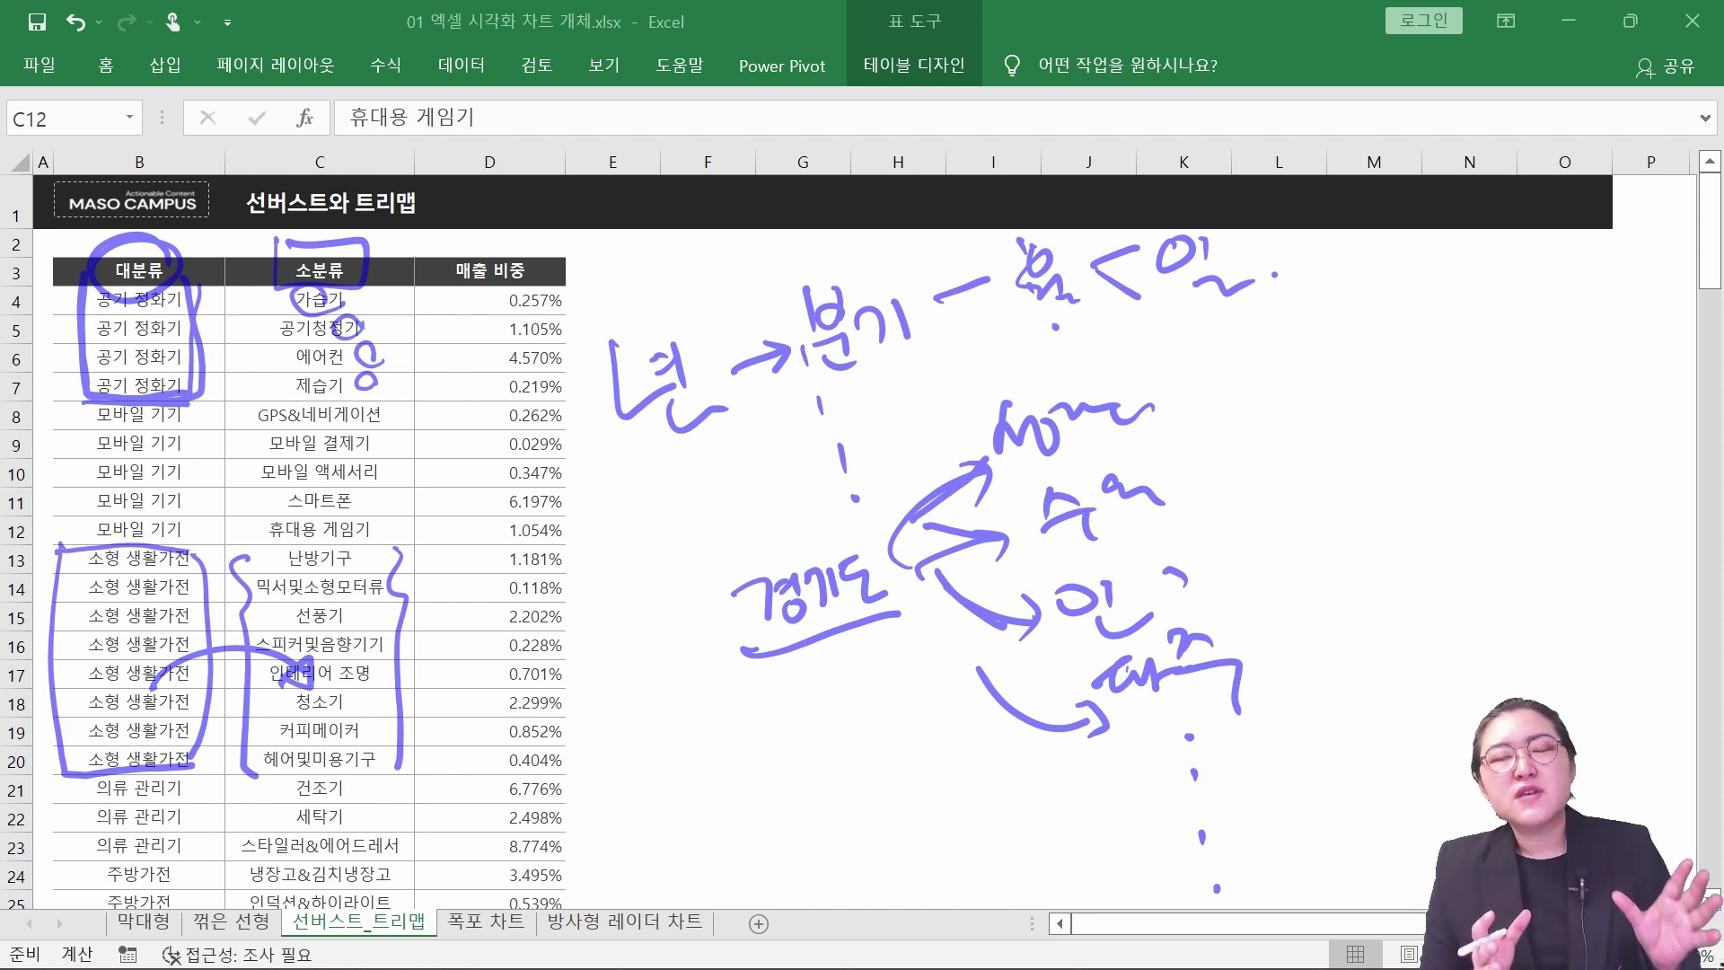
key(e)
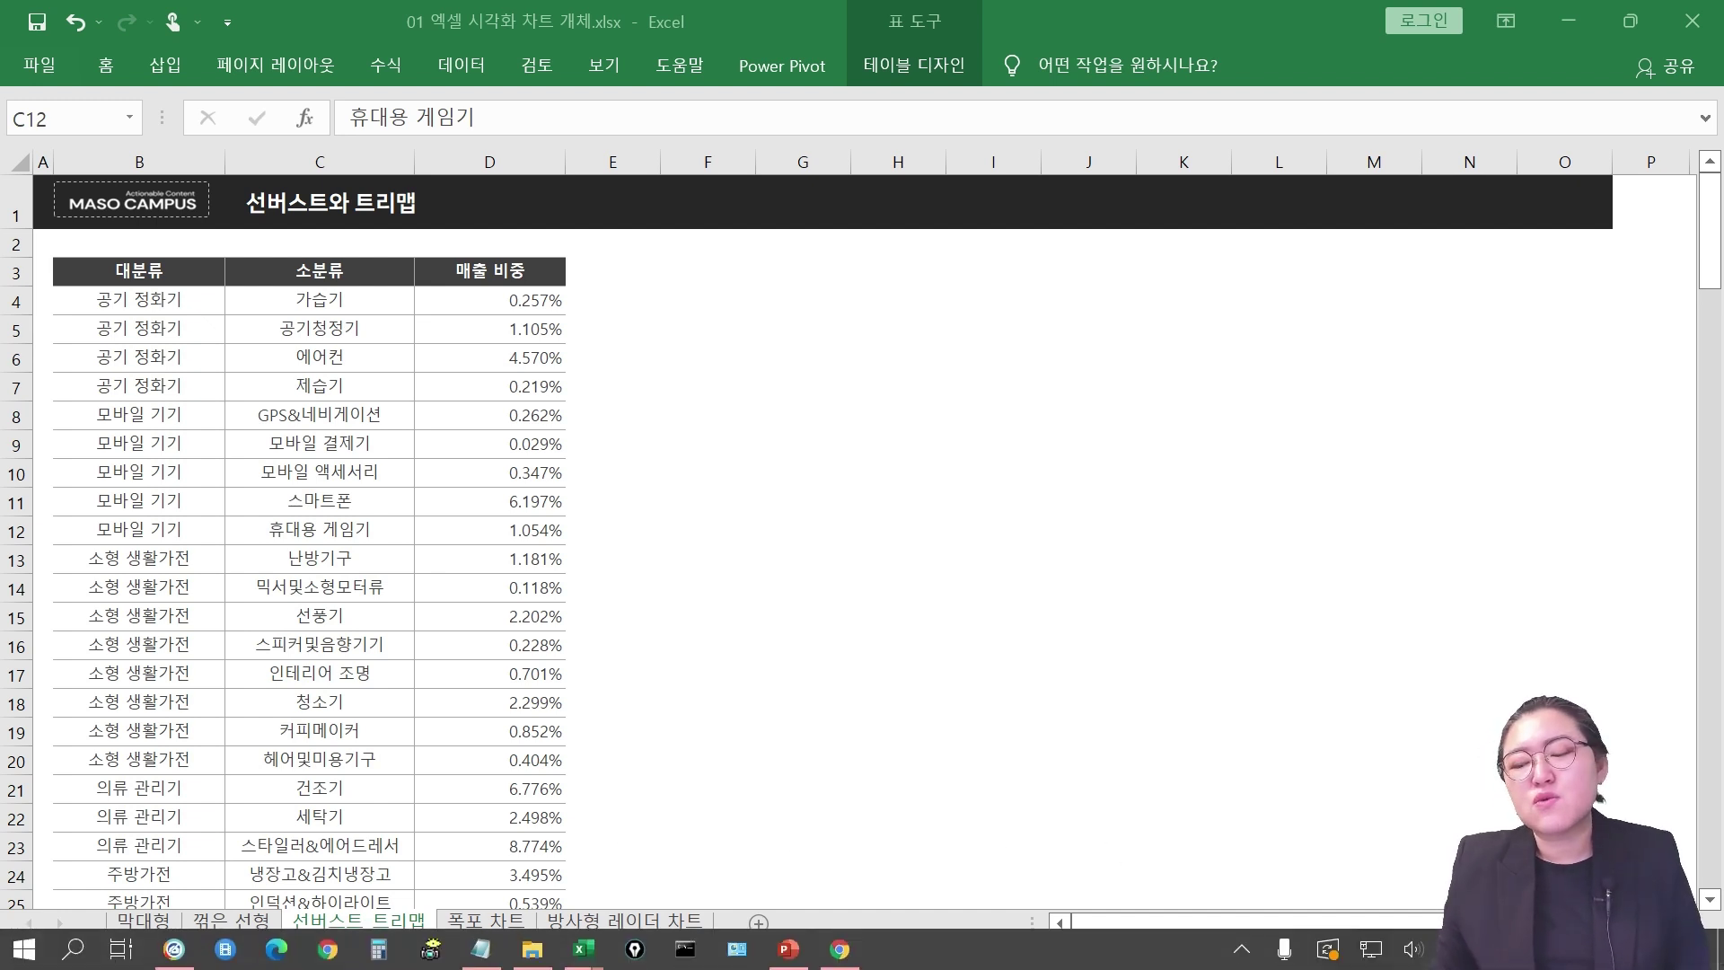
Insert a sunburst (선버스트) chart from the category, subcategory and sales share data in B4:D30.
click(139, 300)
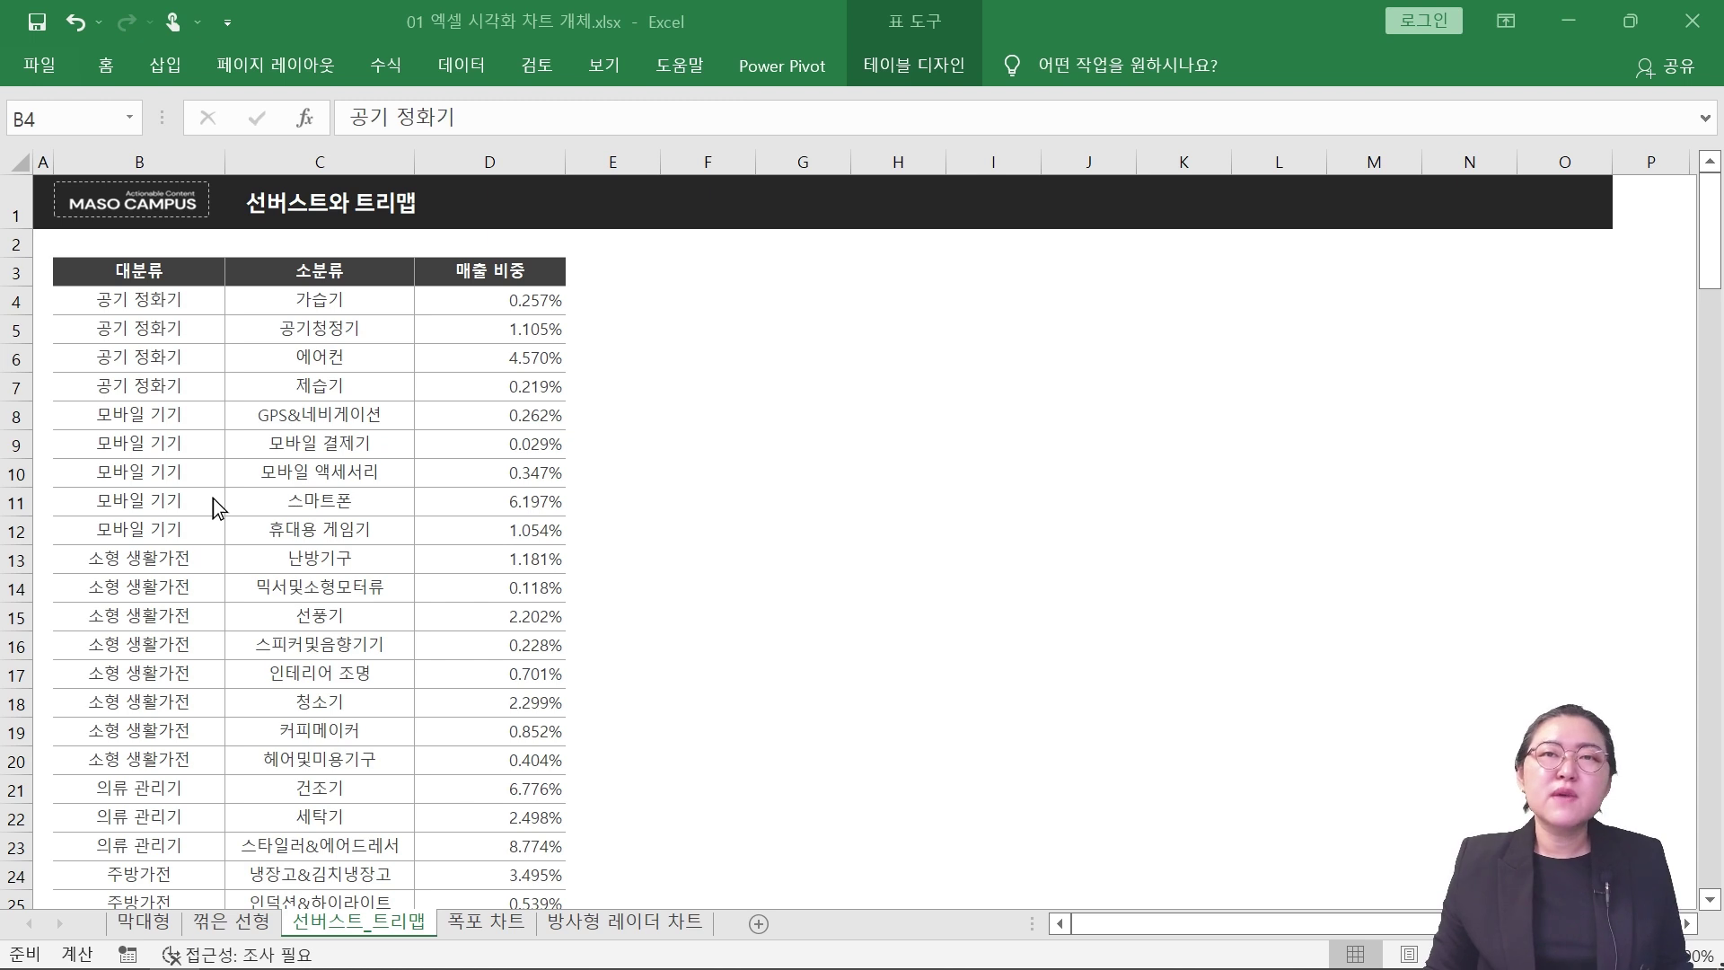
key(alt+Tab)
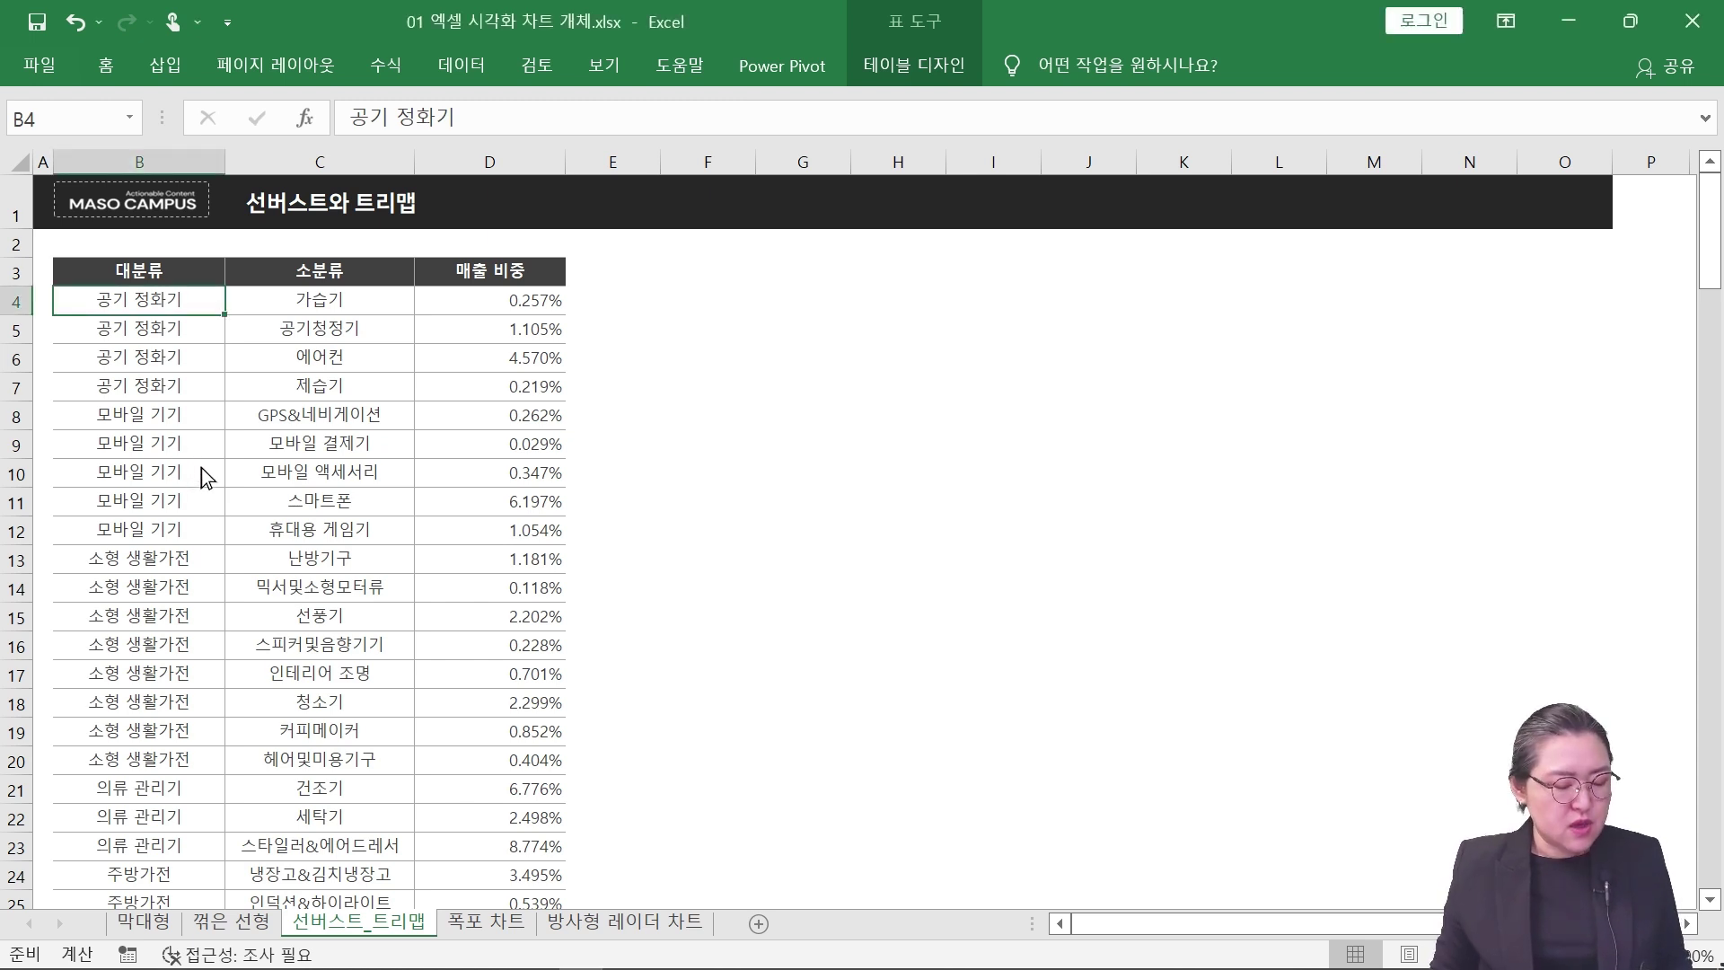
key(ctrl+shift+Right)
key(ctrl+shift+Down)
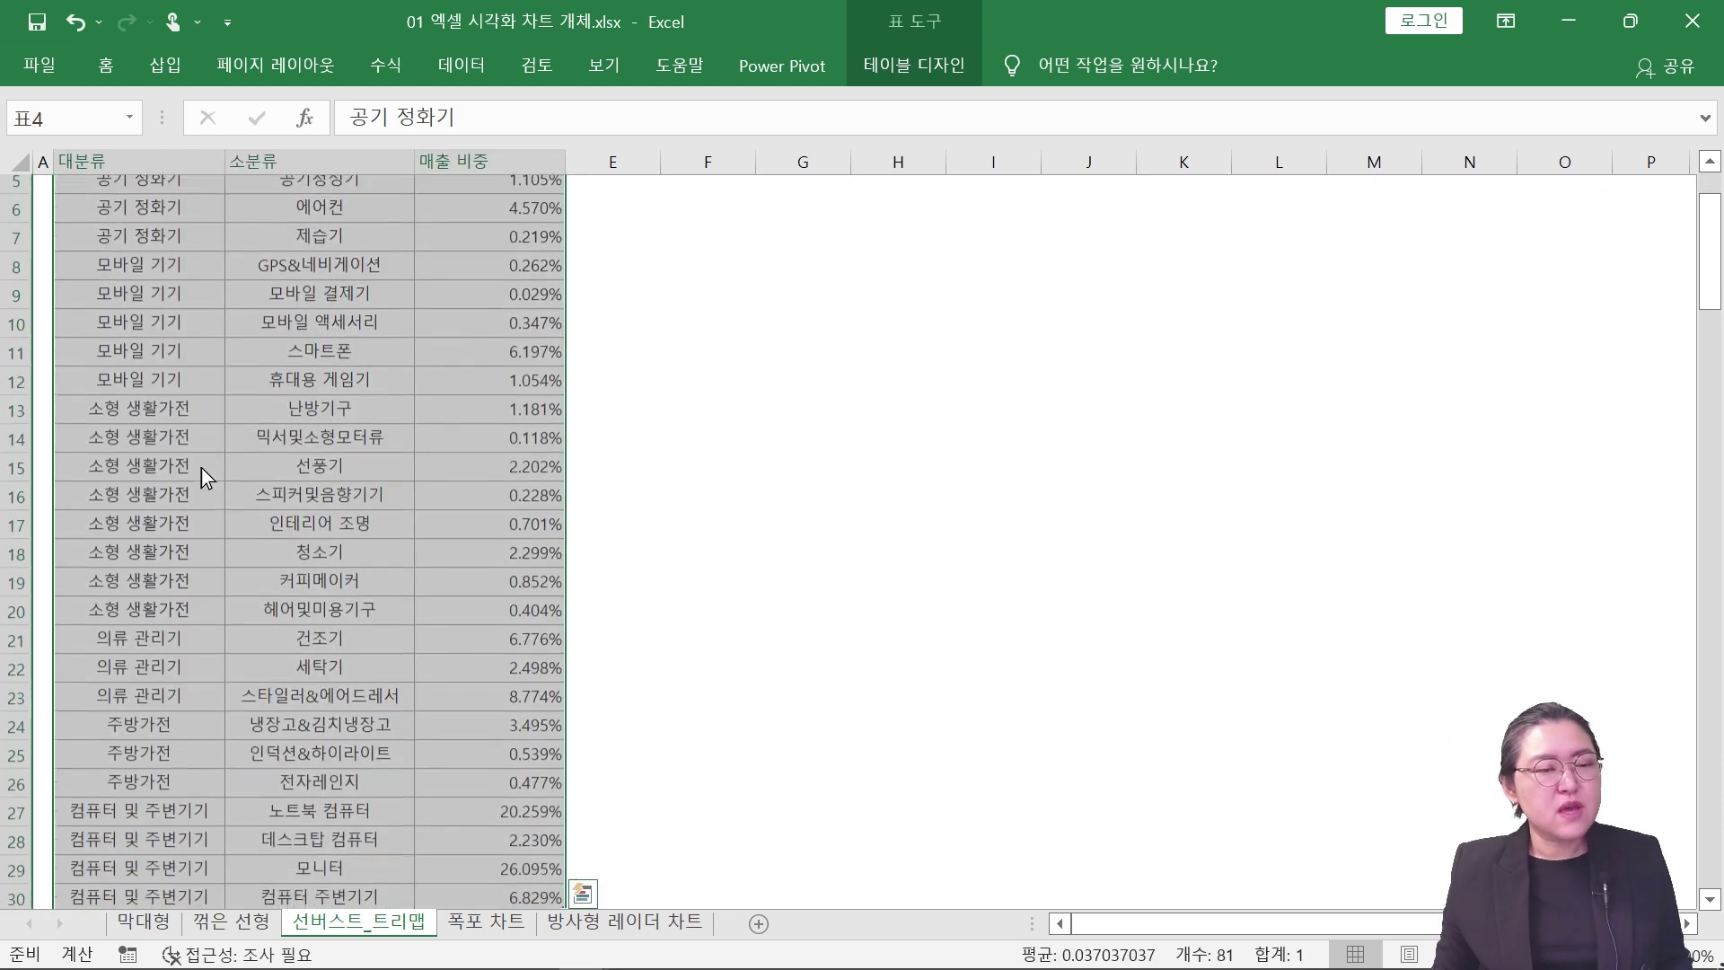
scroll(429, 563, up, 2)
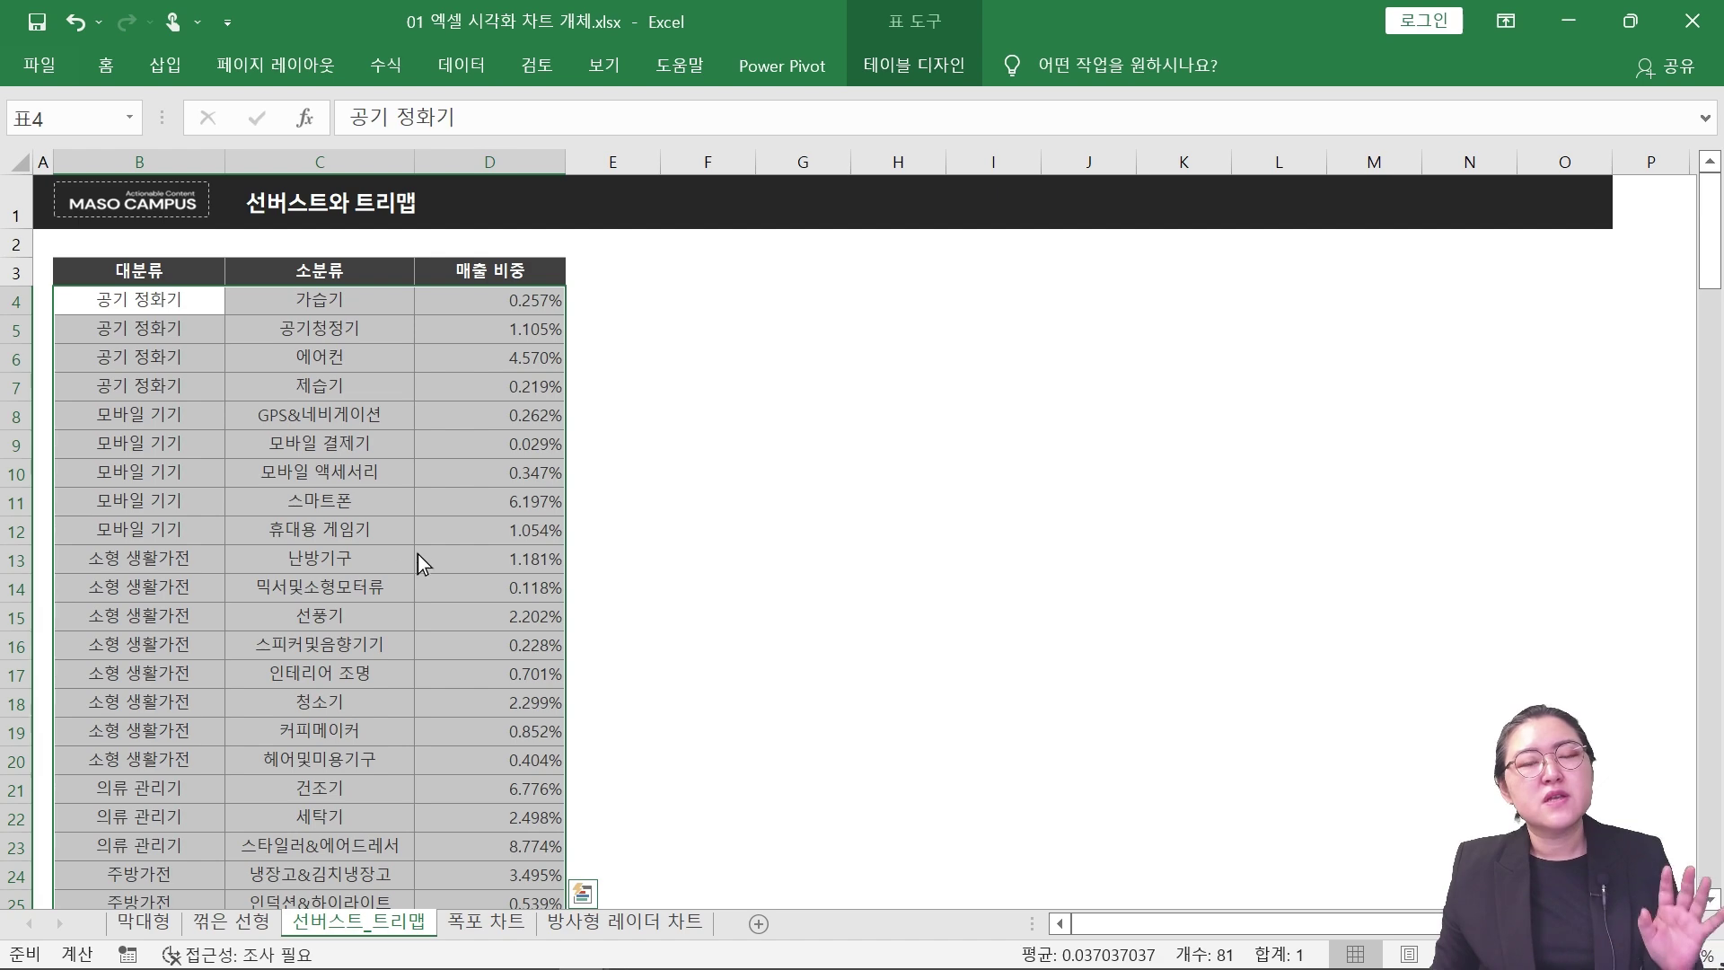
click(165, 69)
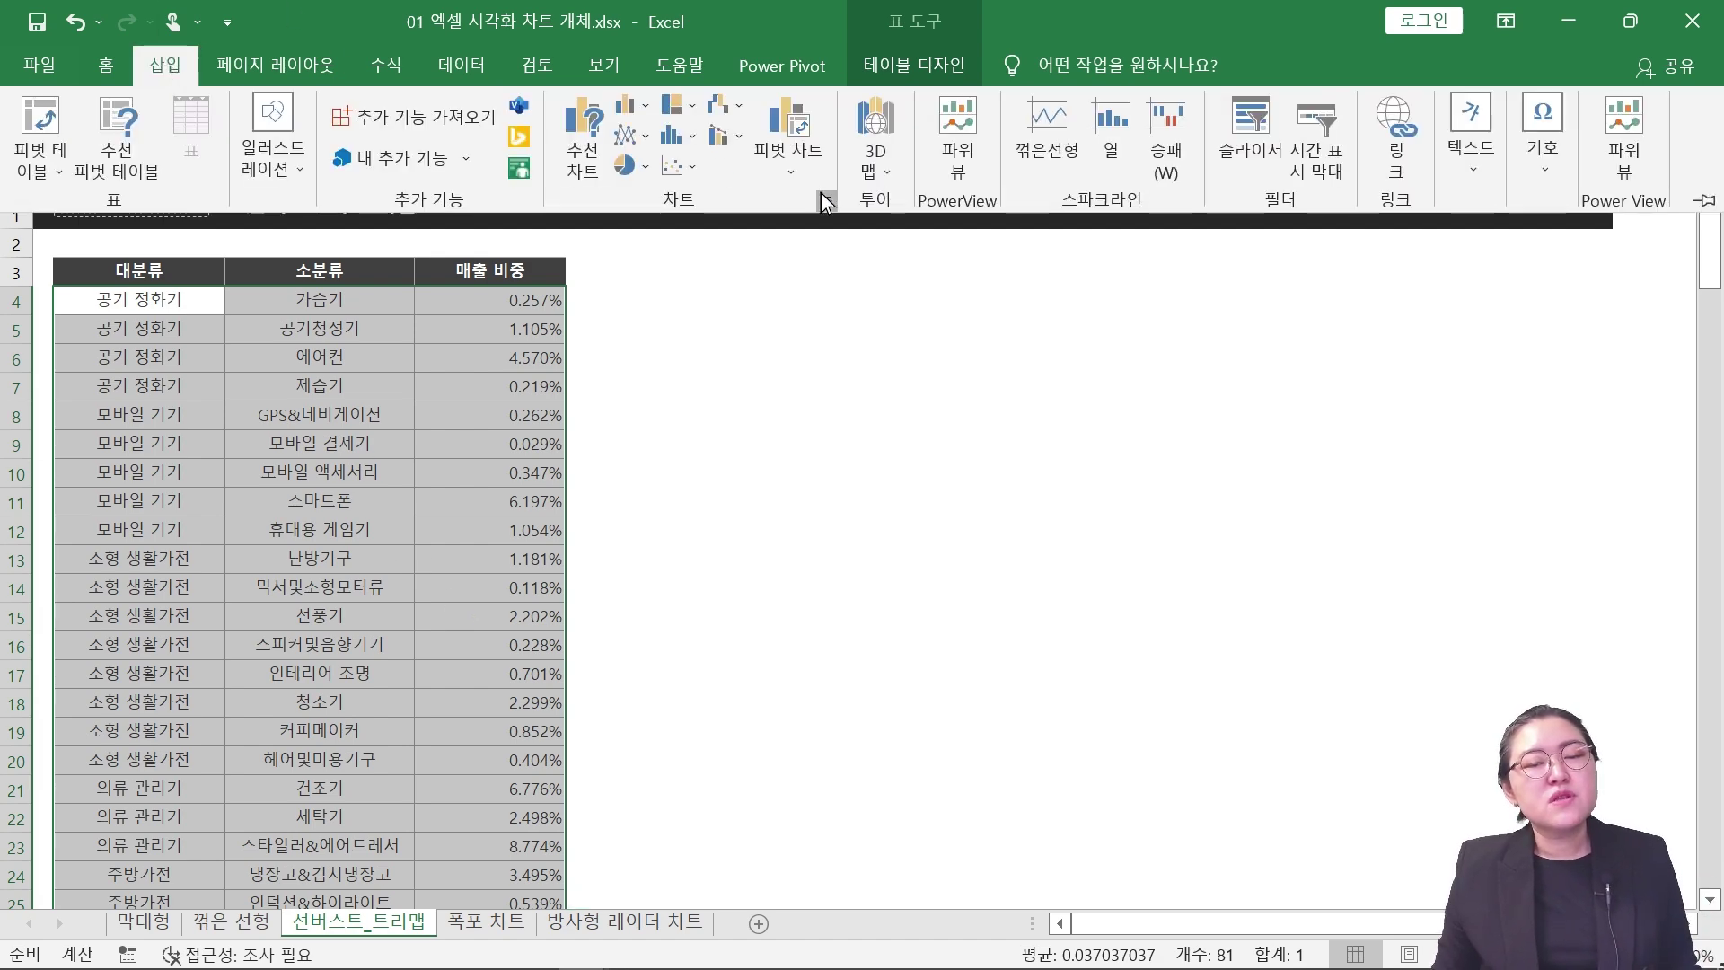
click(826, 201)
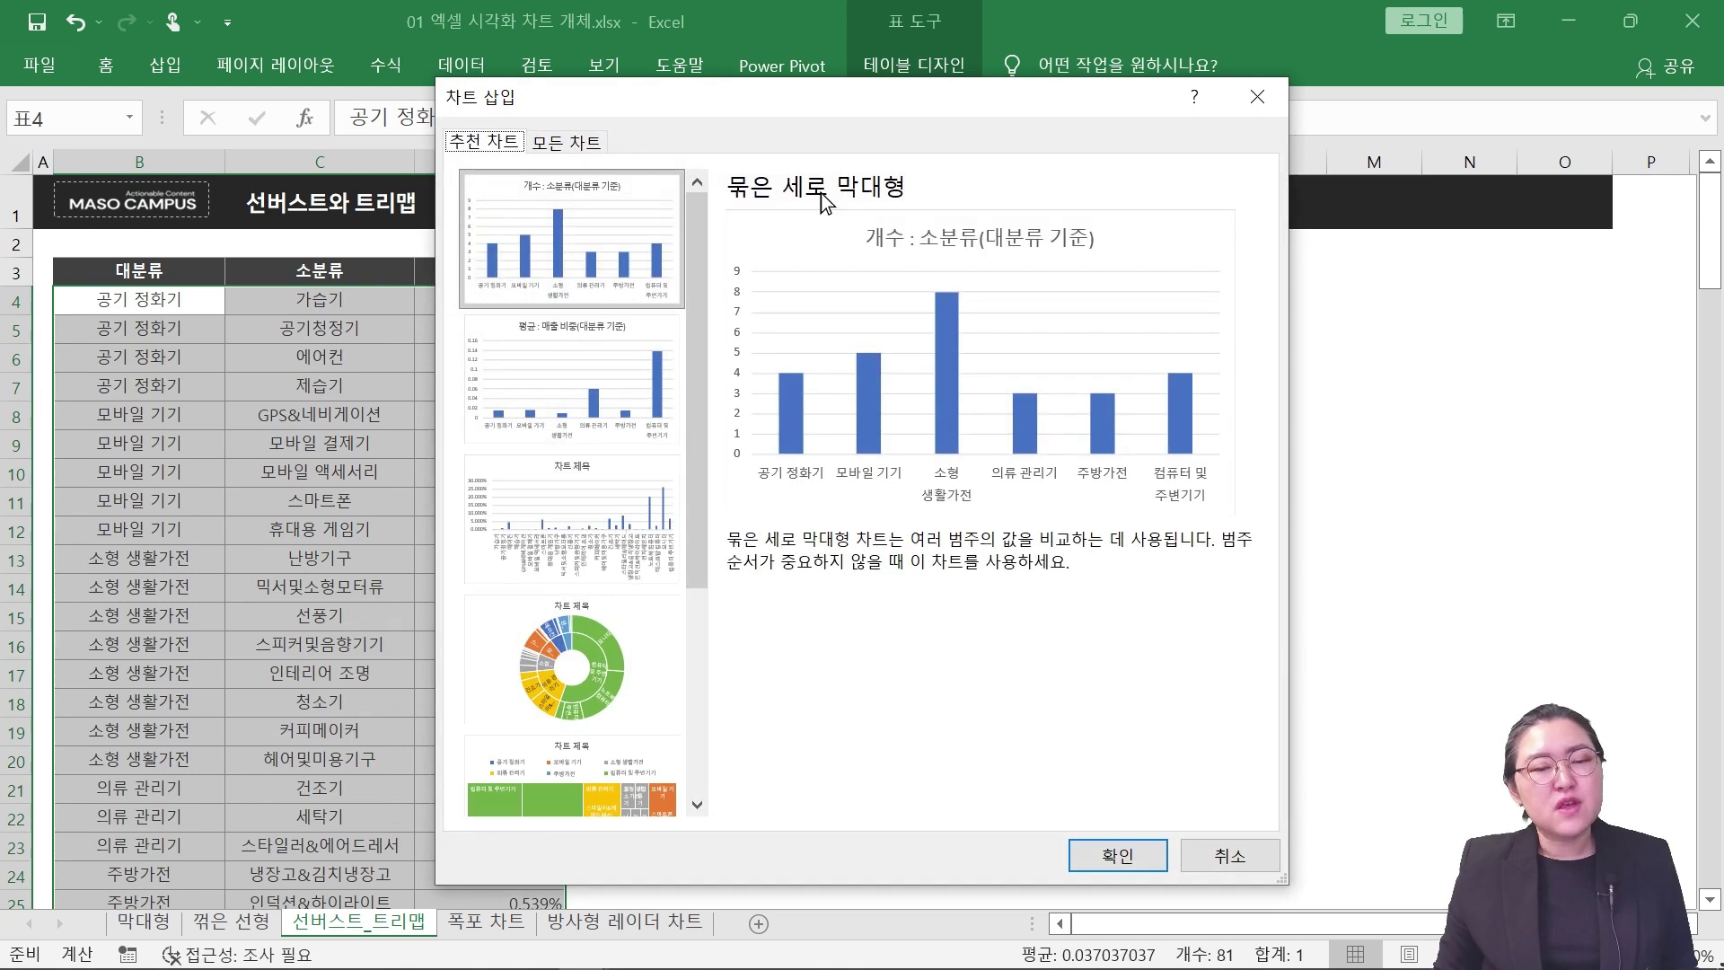
click(558, 145)
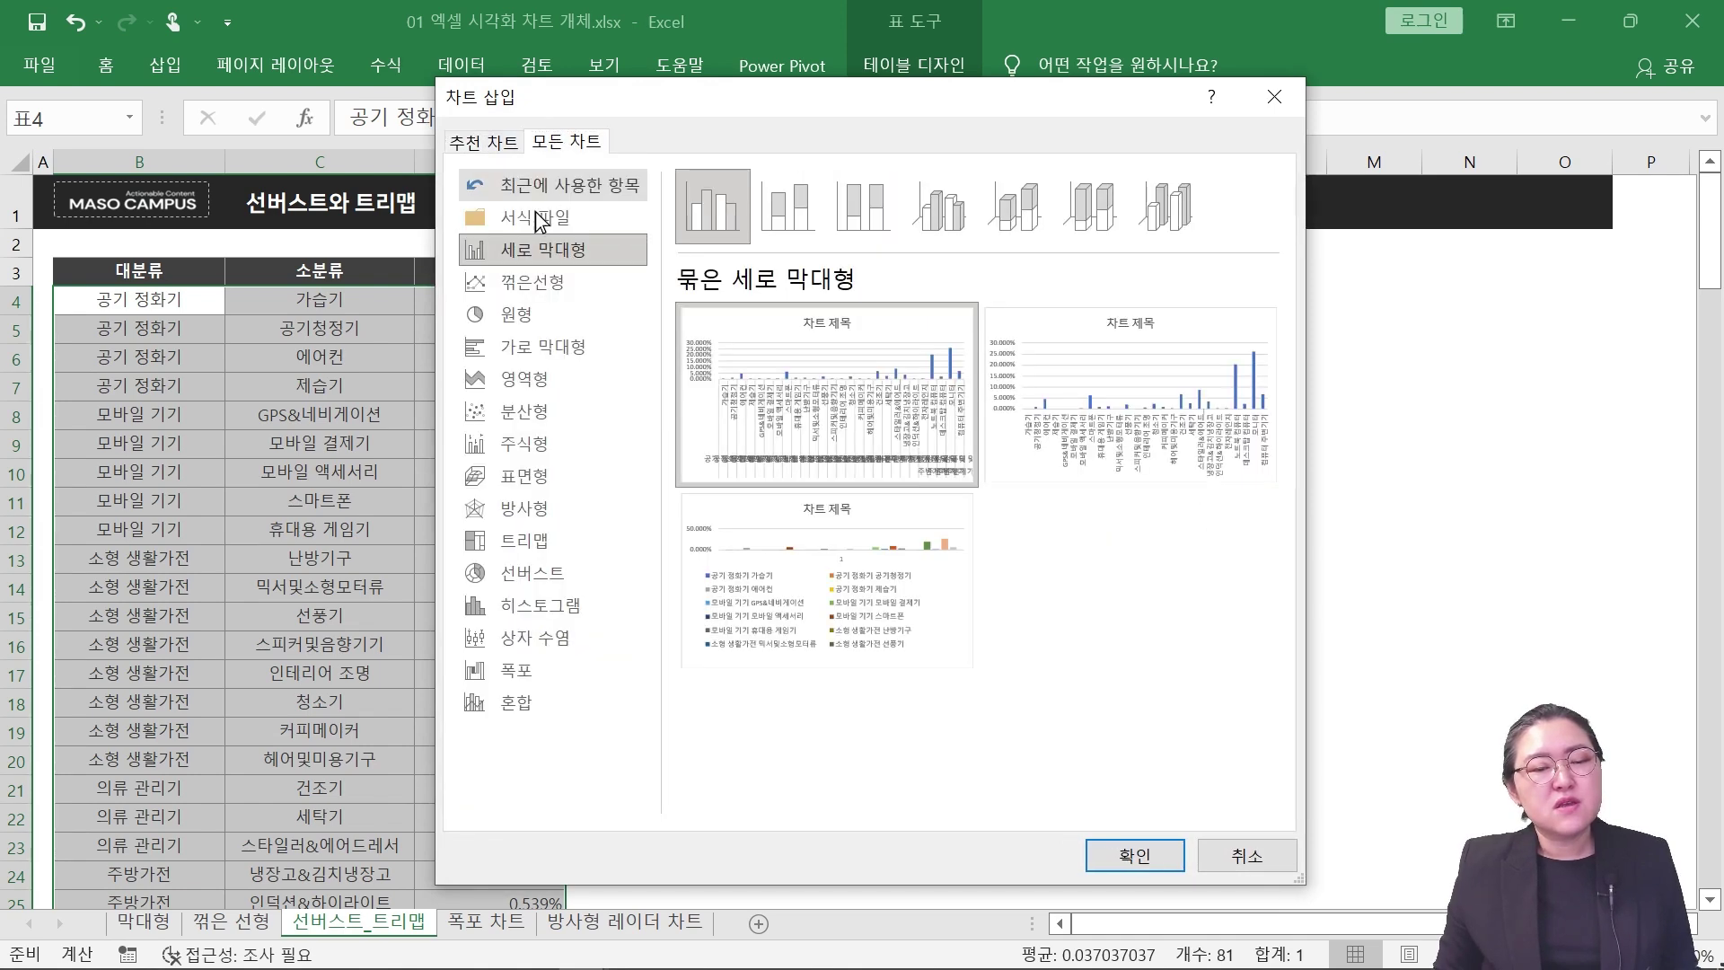
click(519, 580)
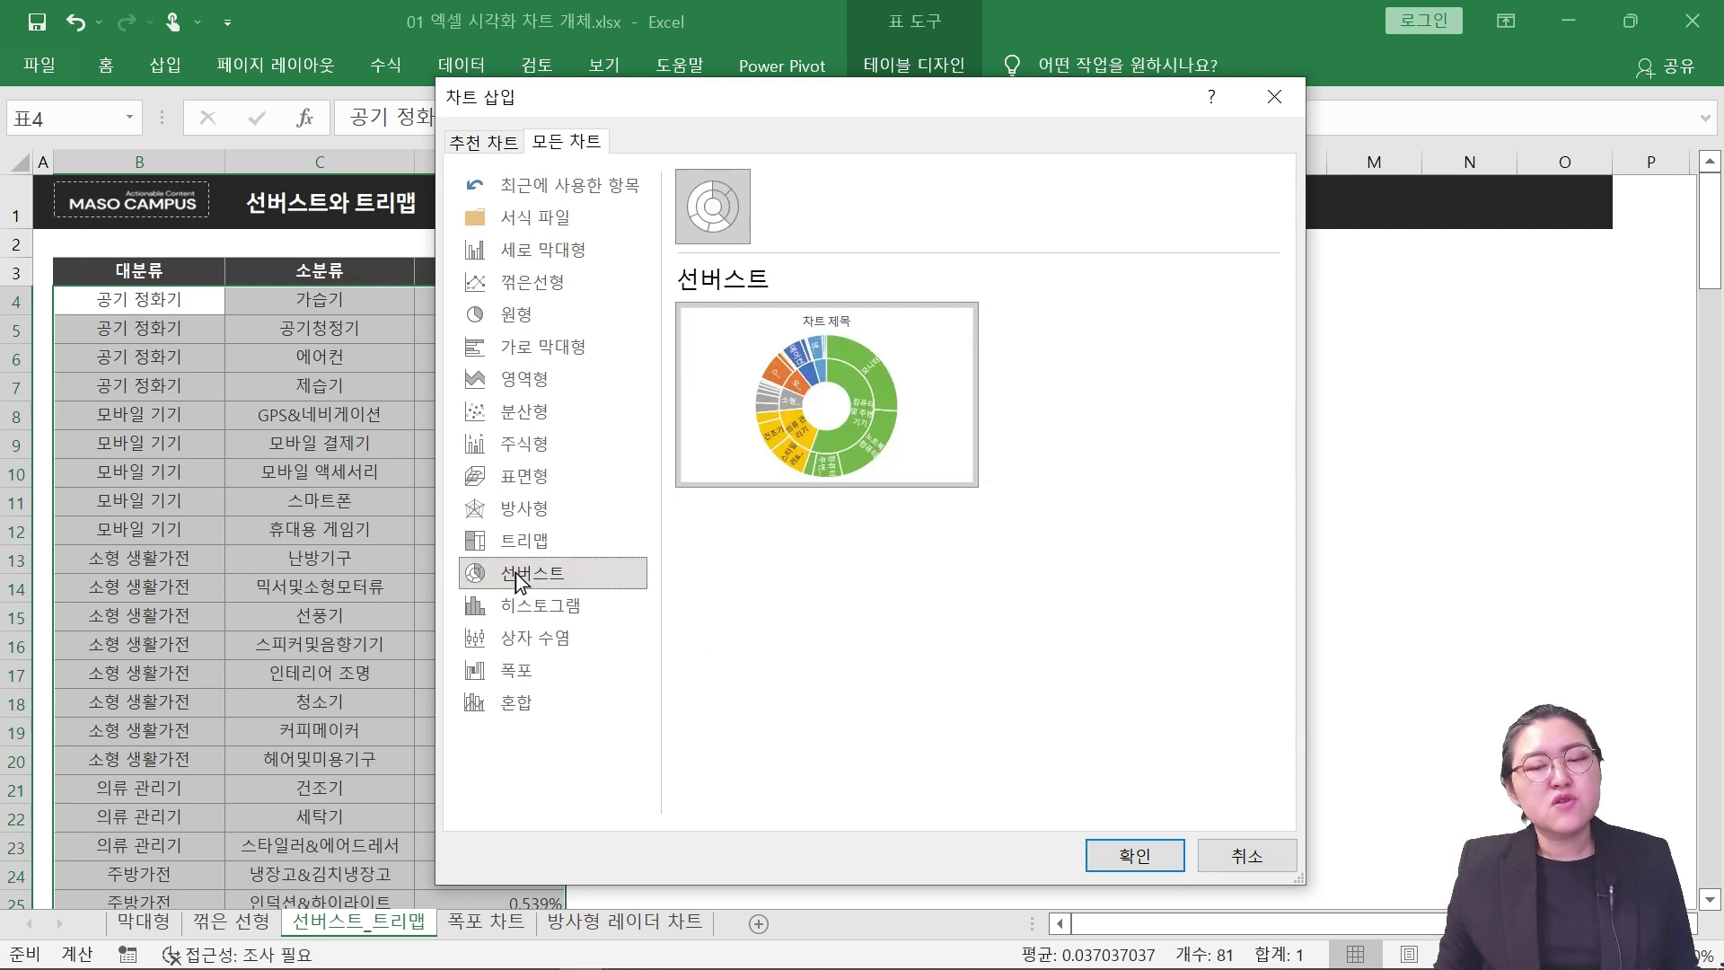
mouse_move(892, 472)
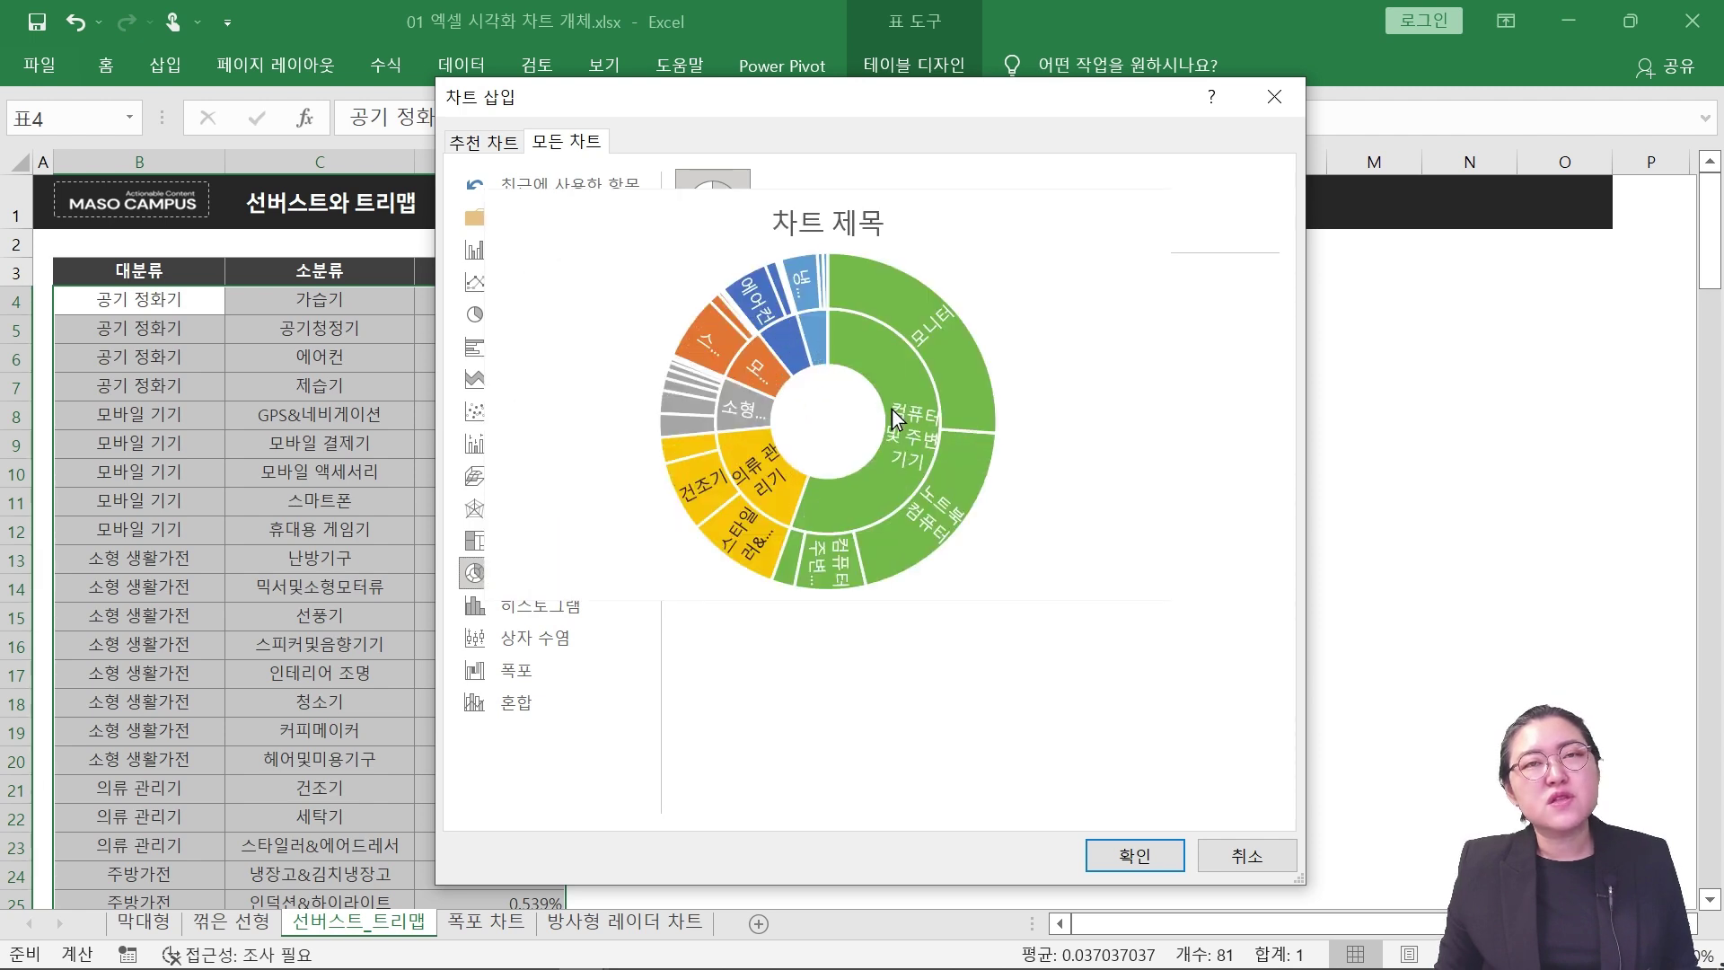
click(1133, 857)
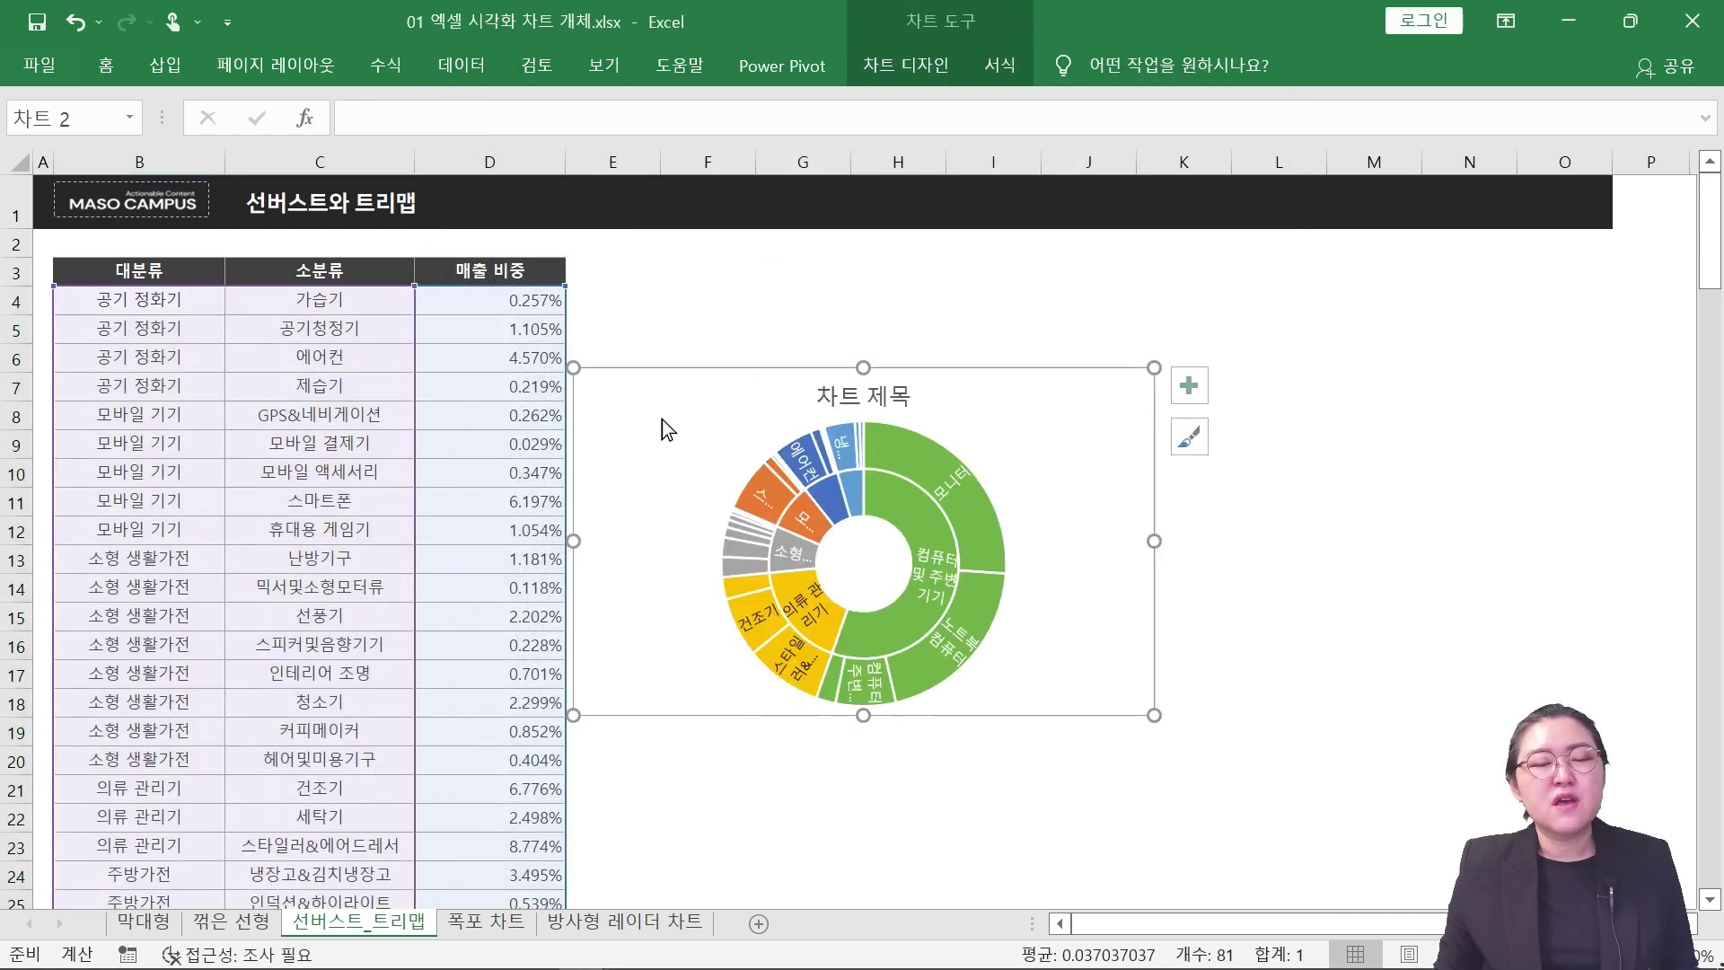
Move the sunburst chart beside the table so its upper edge lines up with the header row, and title it 선버스트.
drag(654, 399, 671, 289)
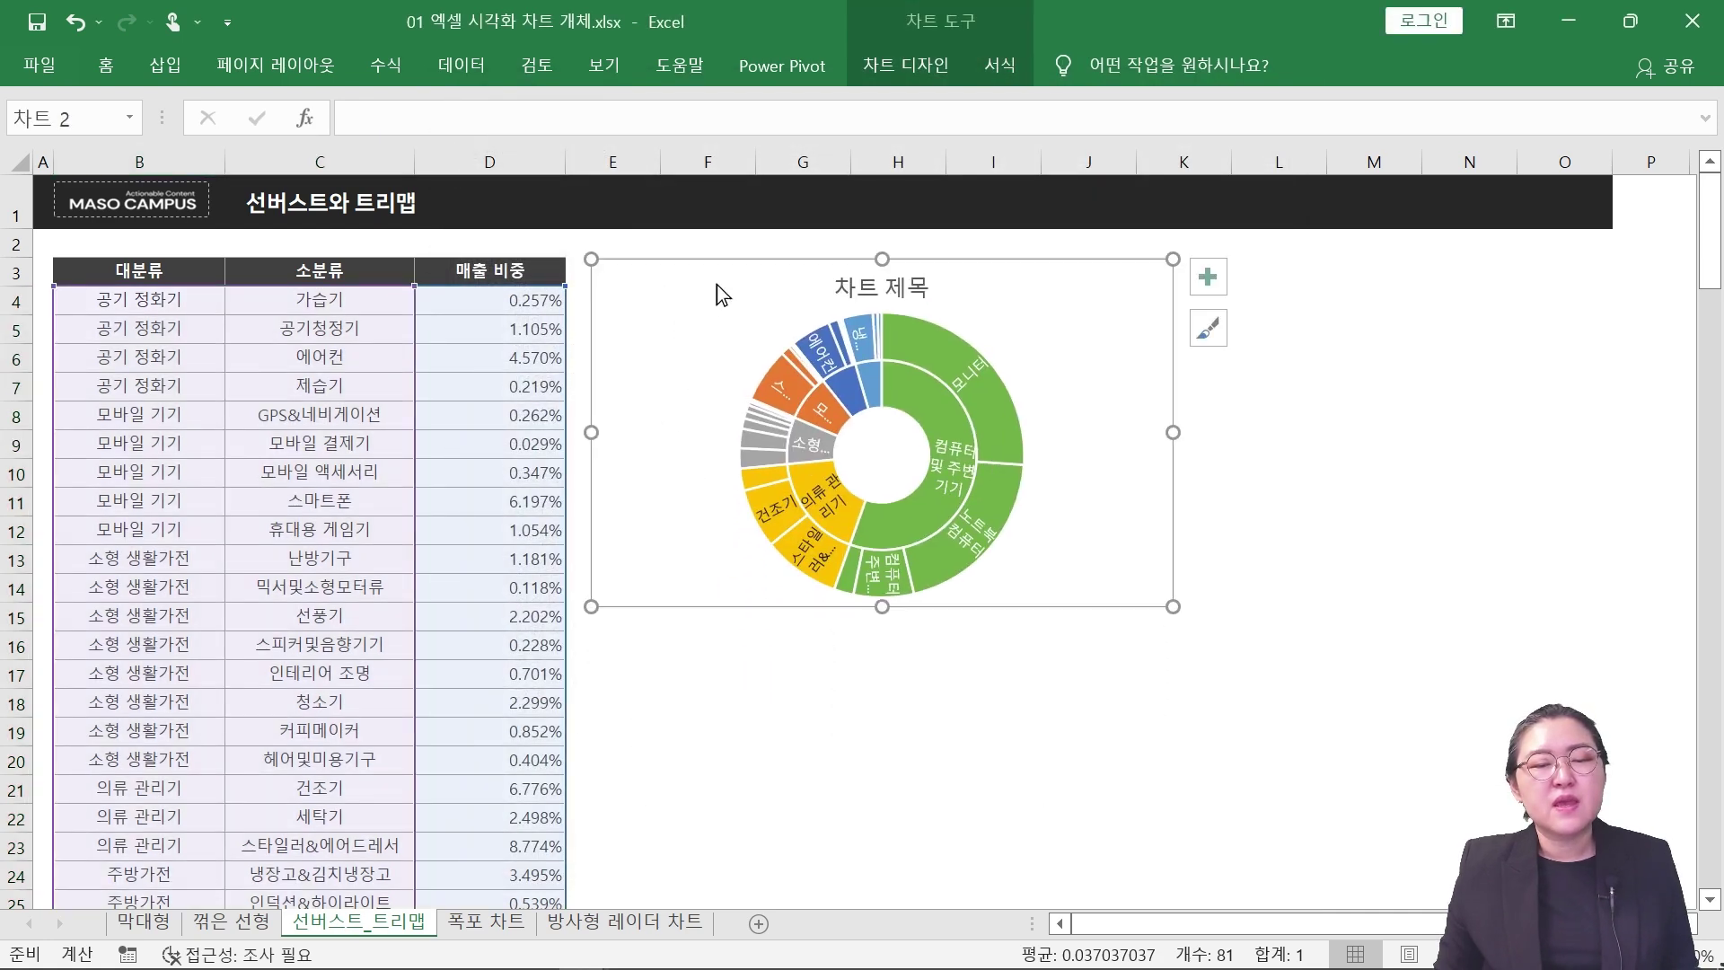
double_click(851, 287)
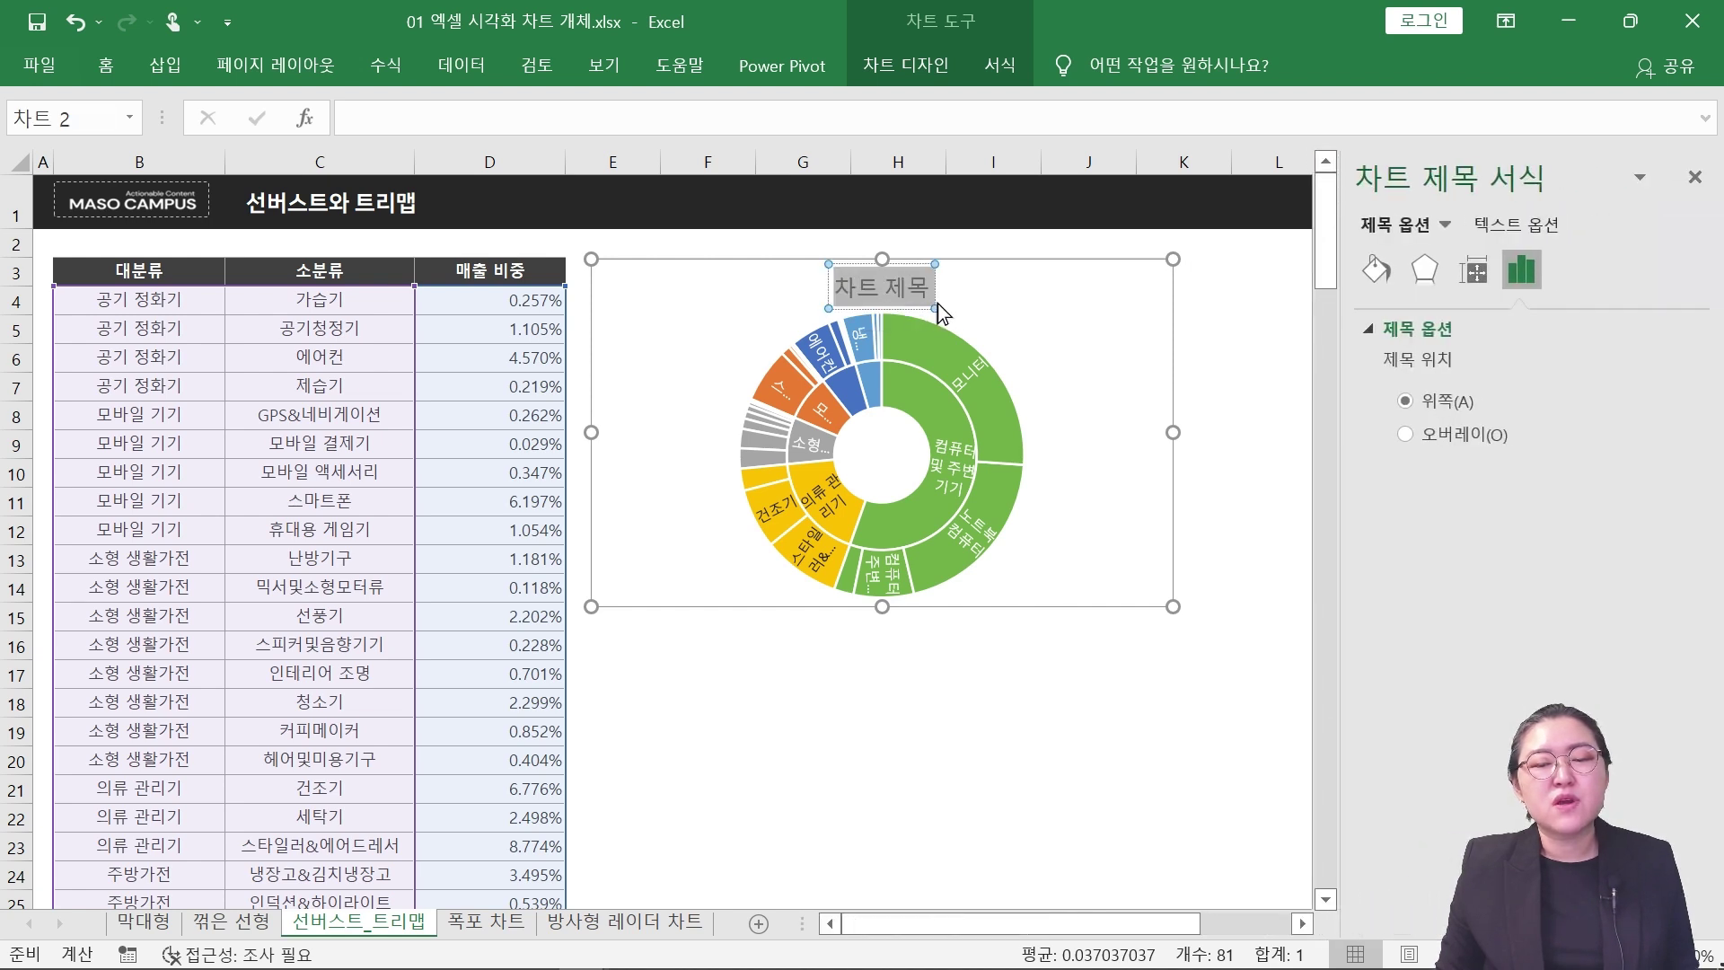
drag(935, 303, 957, 298)
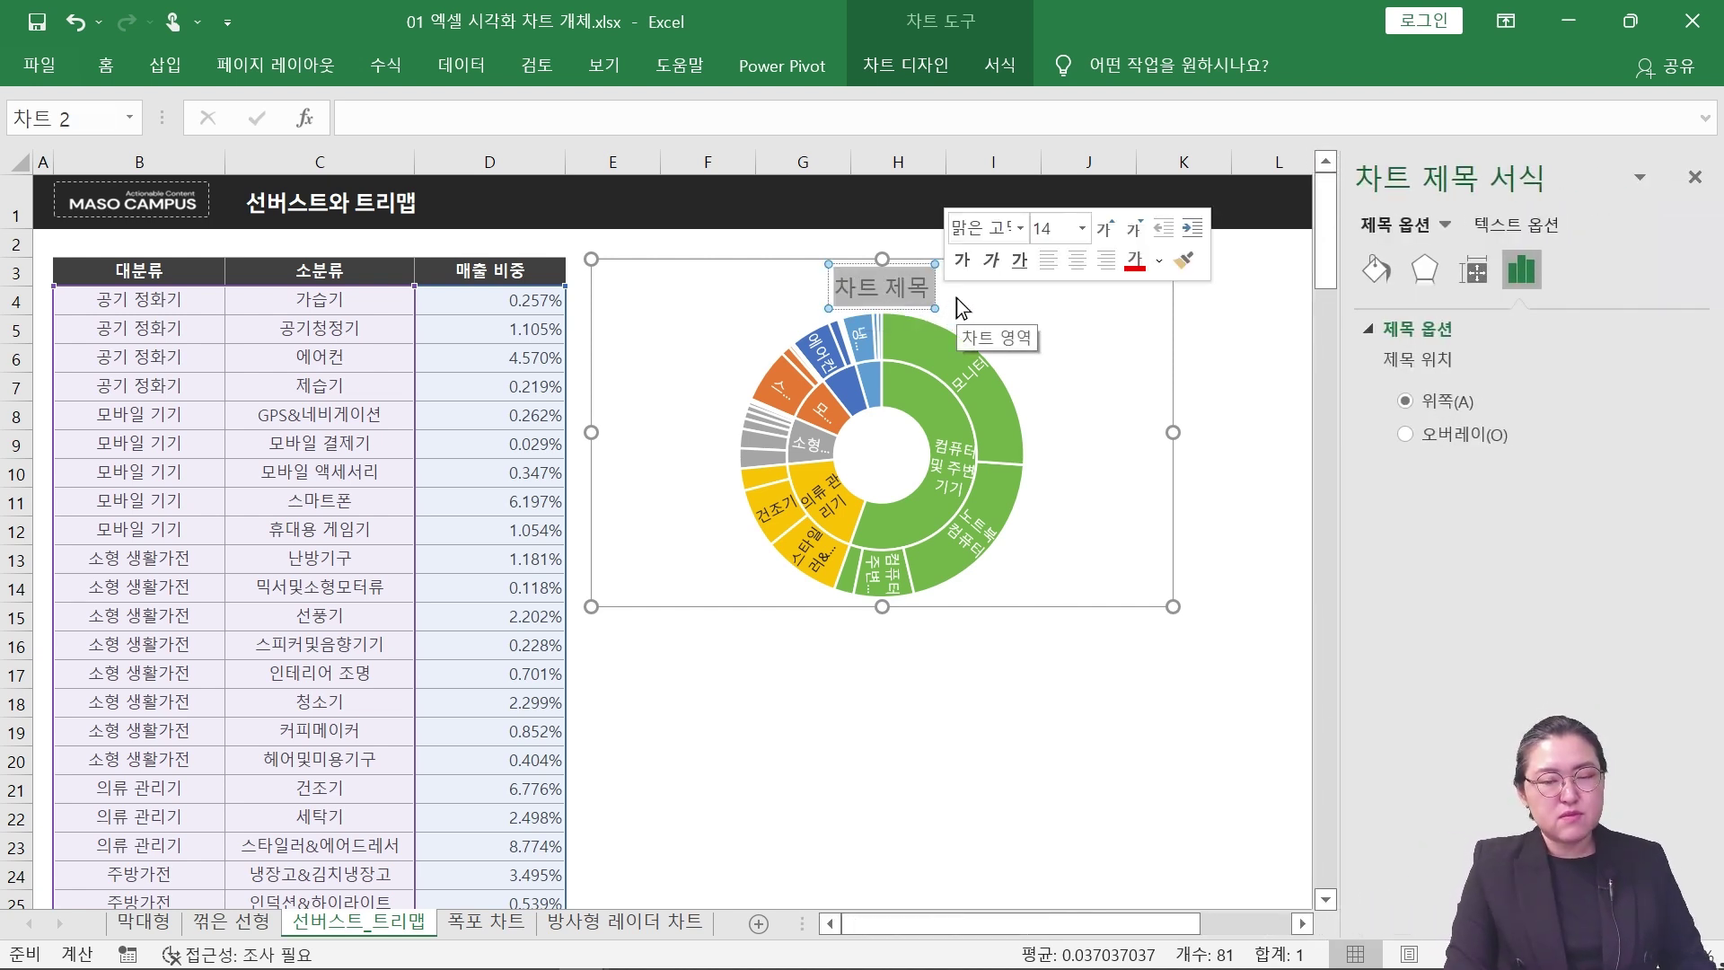
text(선버스트)
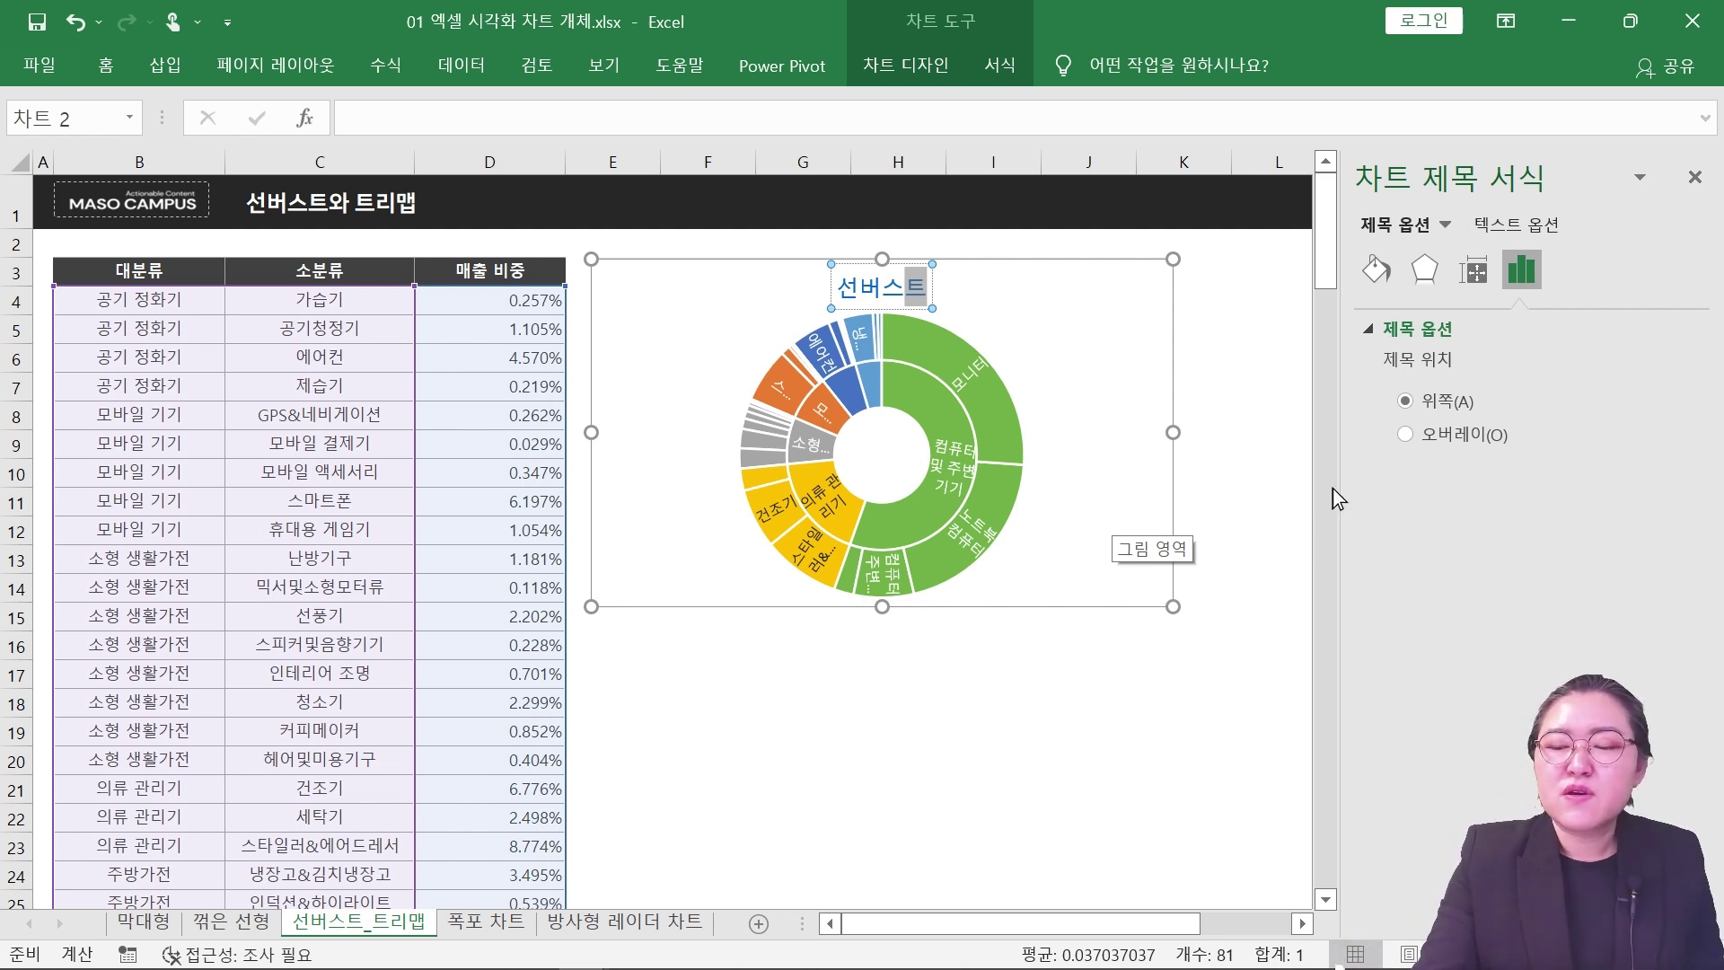
key(ctrl+2)
mouse_move(1526, 218)
mouse_down()
mouse_move(1300, 183)
mouse_move(1570, 212)
mouse_up()
key(Escape)
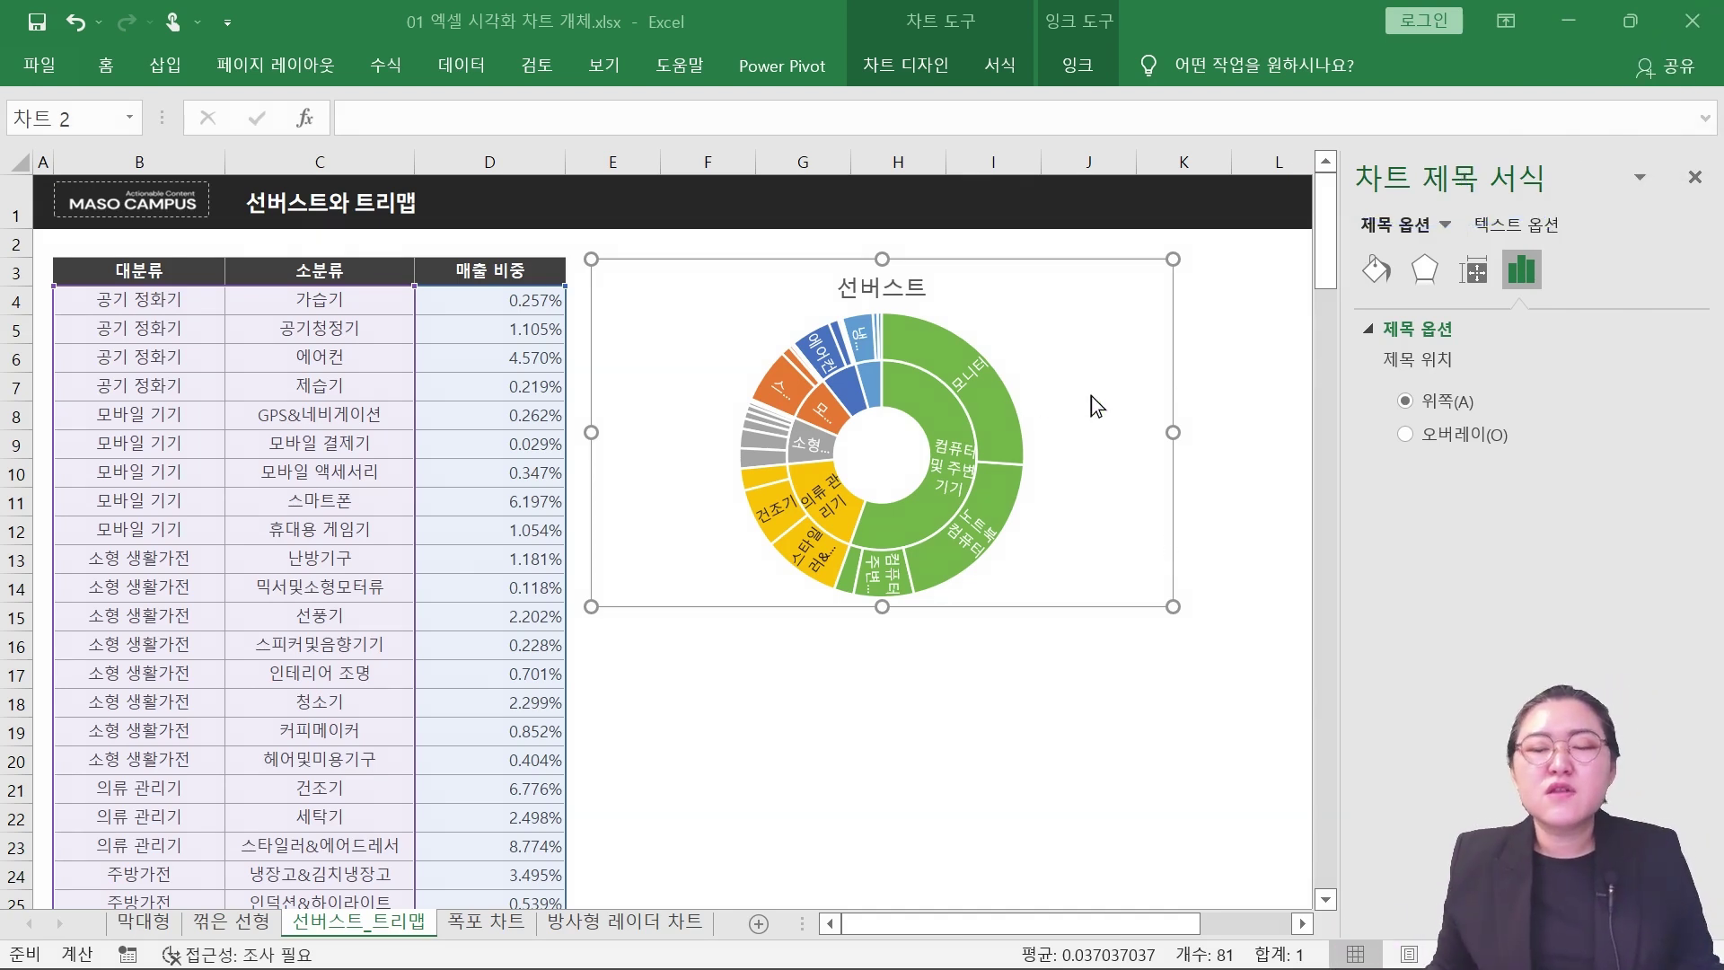
Enlarge the sunburst chart so it extends to about column L and row 20, and deselect it.
click(1123, 525)
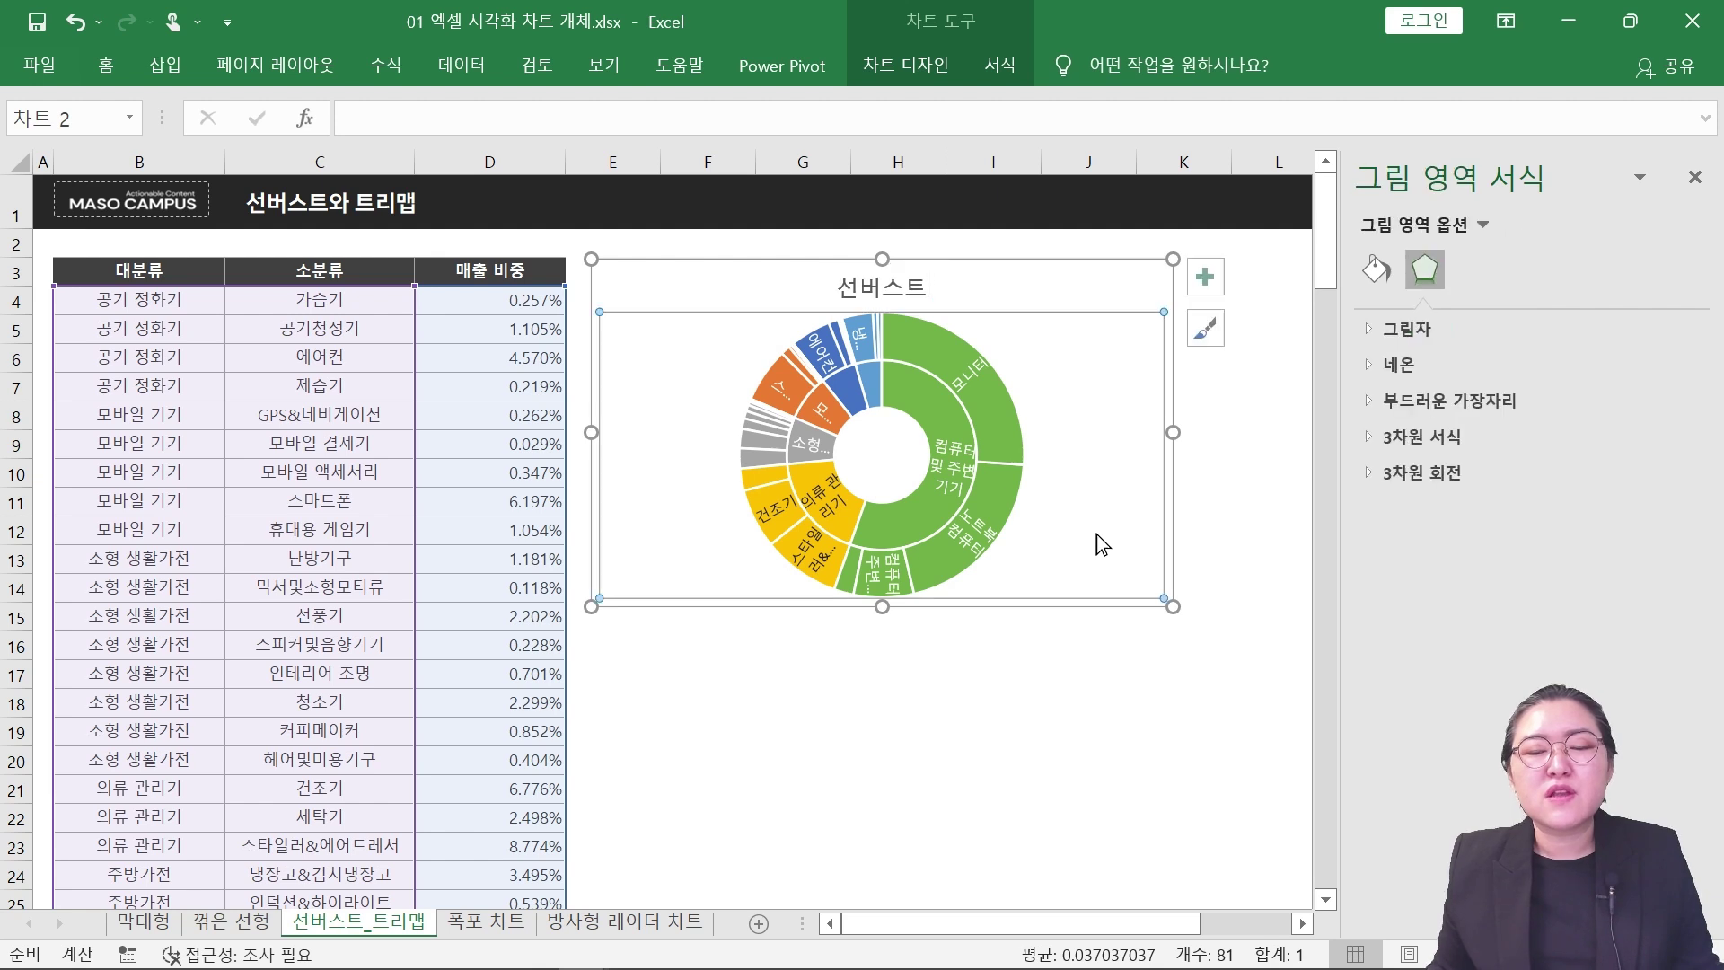
drag(1175, 611, 1262, 769)
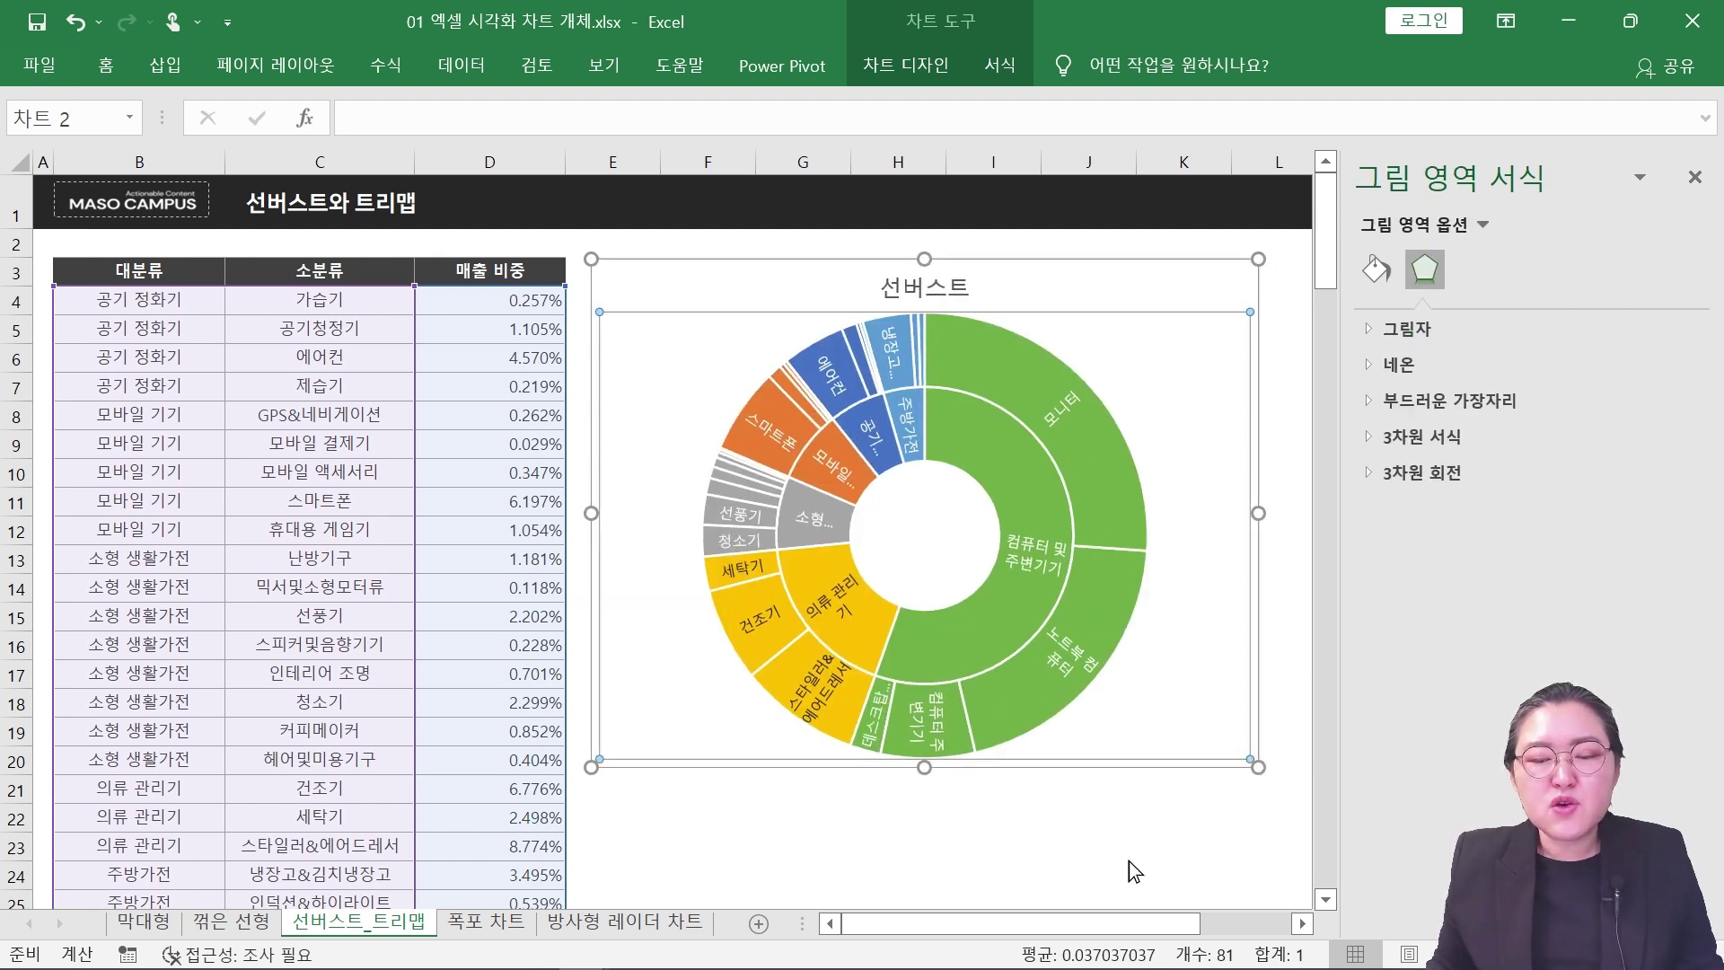
click(1090, 828)
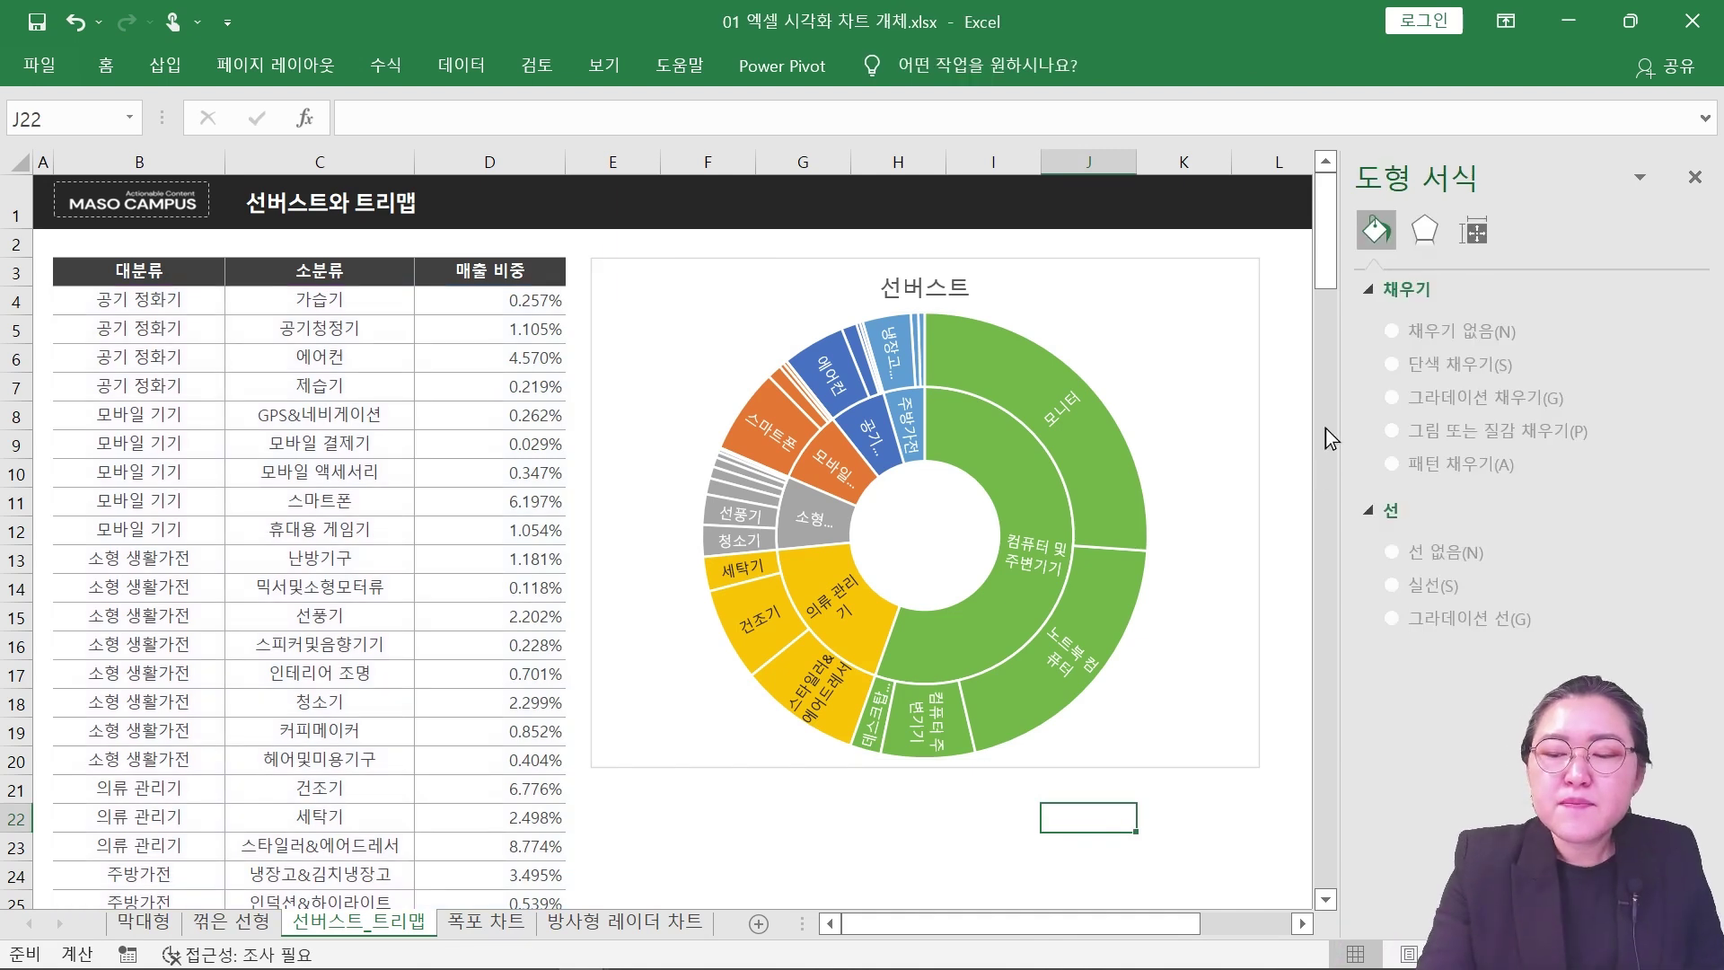
Examine how the 의류 관리기 rows in the table, with their subcategories and sales shares, correspond to the category segment in the sunburst chart.
key(alt+Tab)
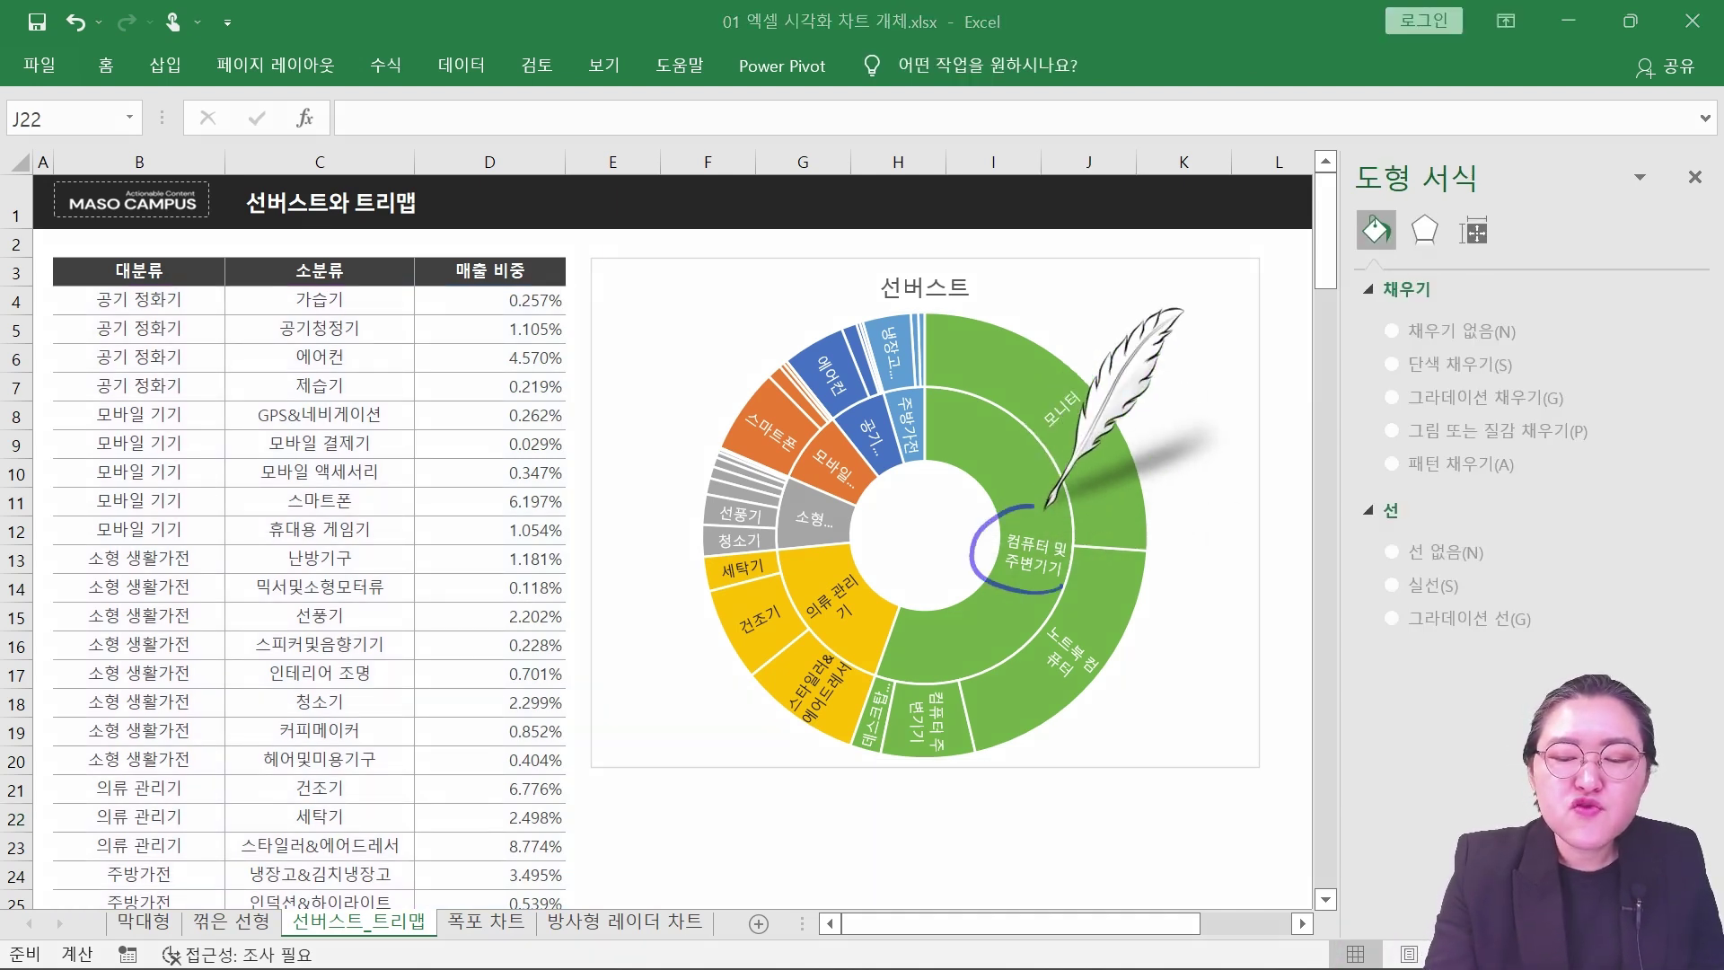
drag(1066, 550, 1062, 588)
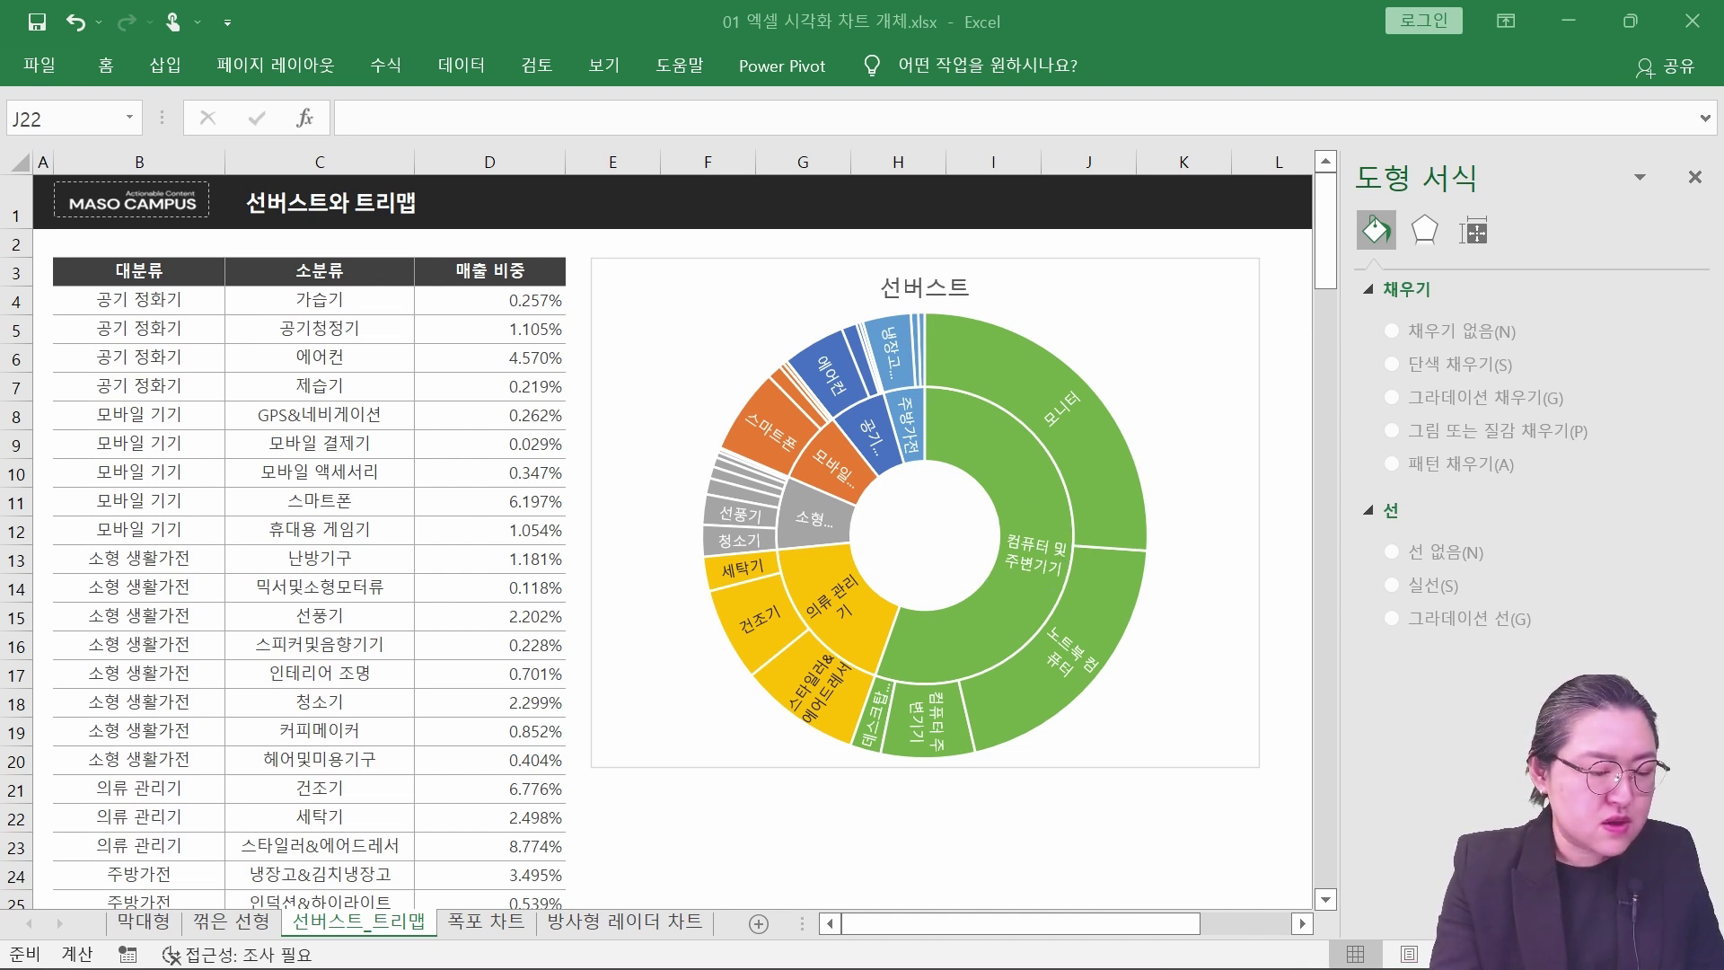
mouse_move(811, 577)
mouse_down()
mouse_move(887, 574)
mouse_move(869, 565)
mouse_move(888, 590)
mouse_up()
mouse_move(217, 768)
mouse_down()
mouse_move(72, 774)
mouse_move(71, 867)
mouse_move(214, 867)
mouse_move(213, 853)
mouse_up()
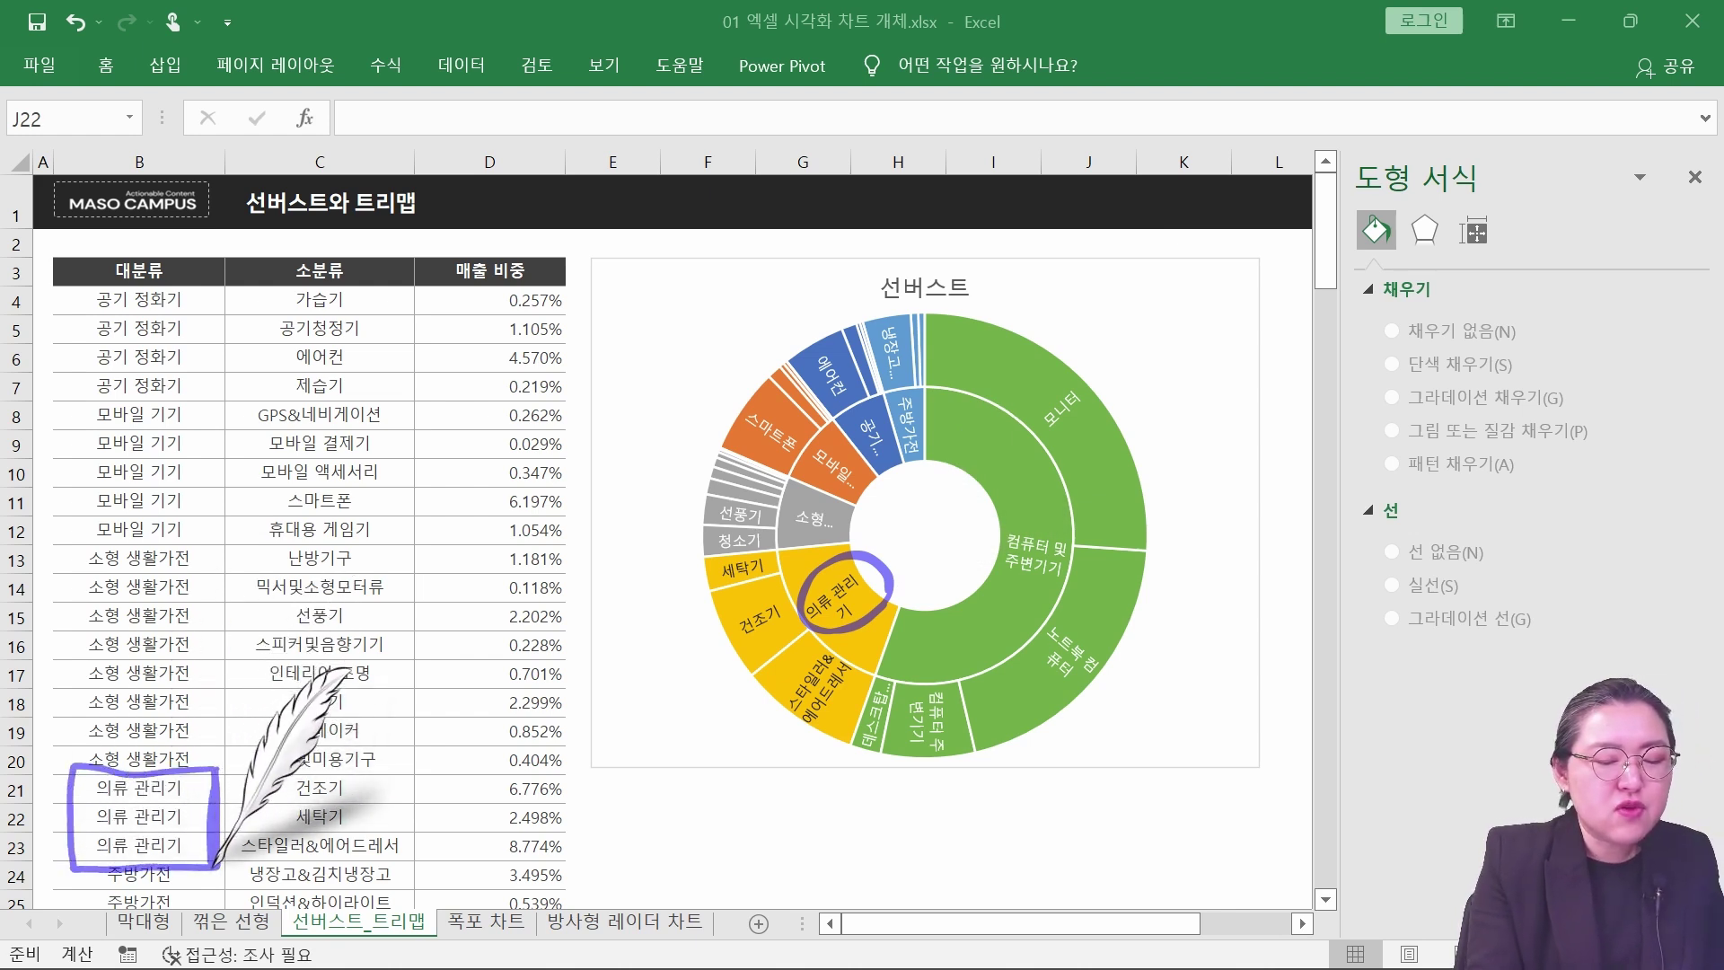
drag(344, 774, 352, 815)
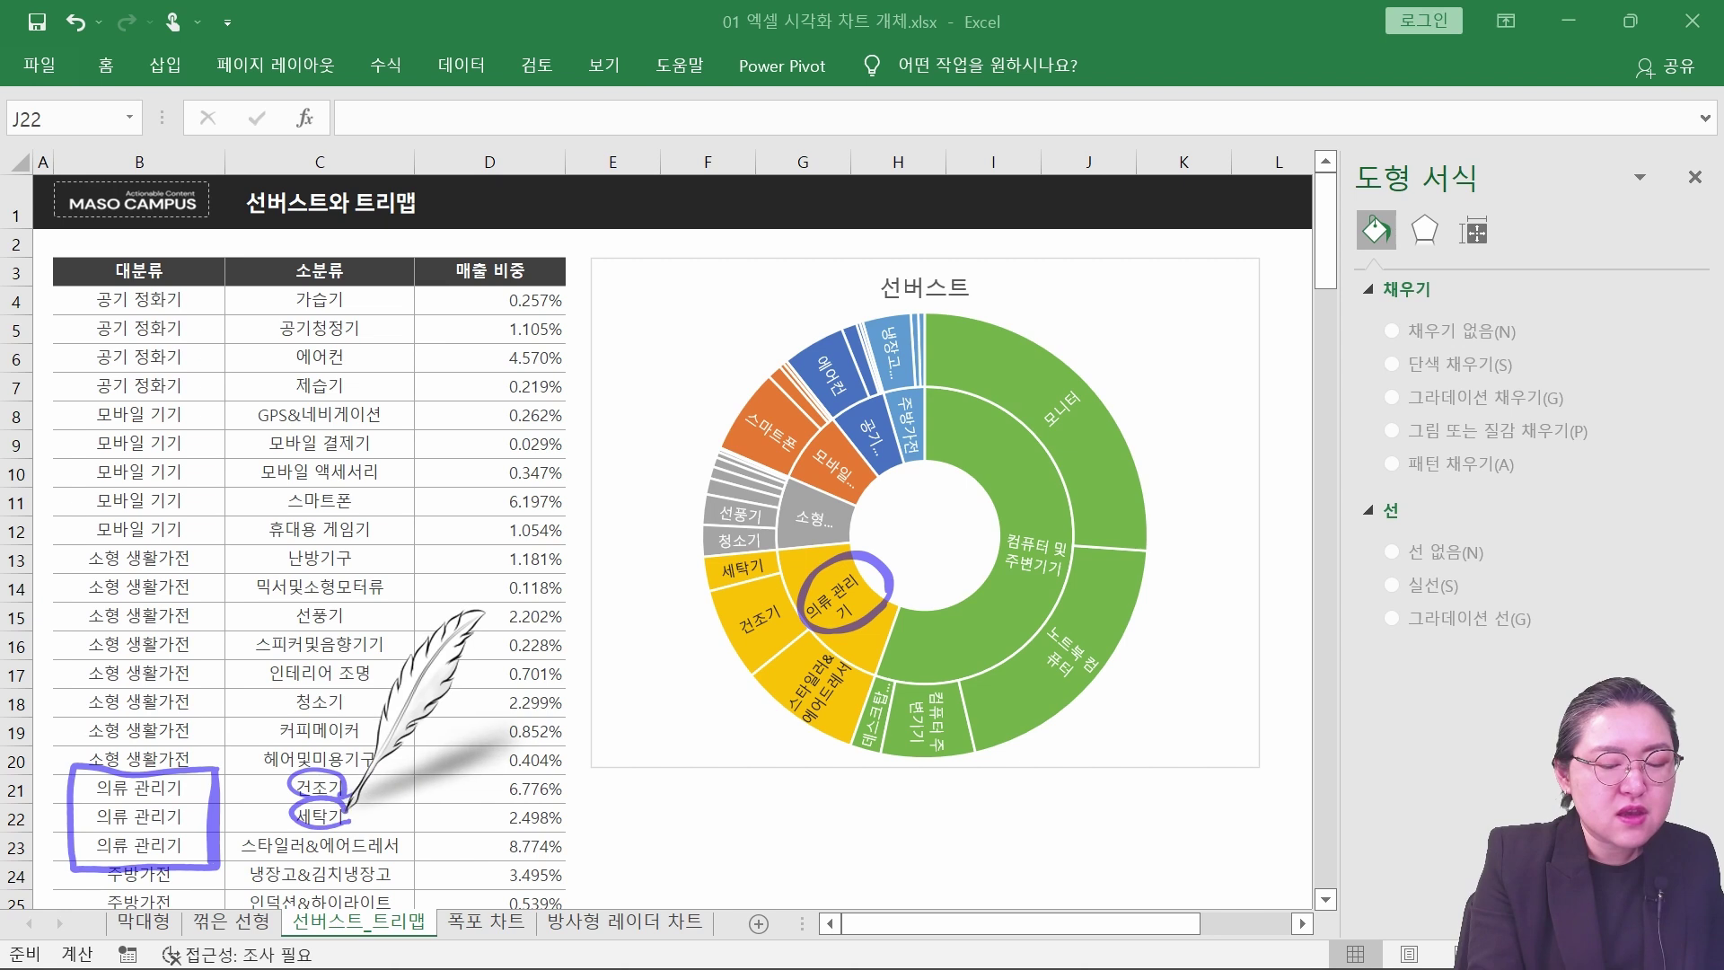
mouse_move(238, 831)
mouse_down()
mouse_move(288, 860)
mouse_move(409, 836)
mouse_move(241, 831)
mouse_move(267, 830)
mouse_up()
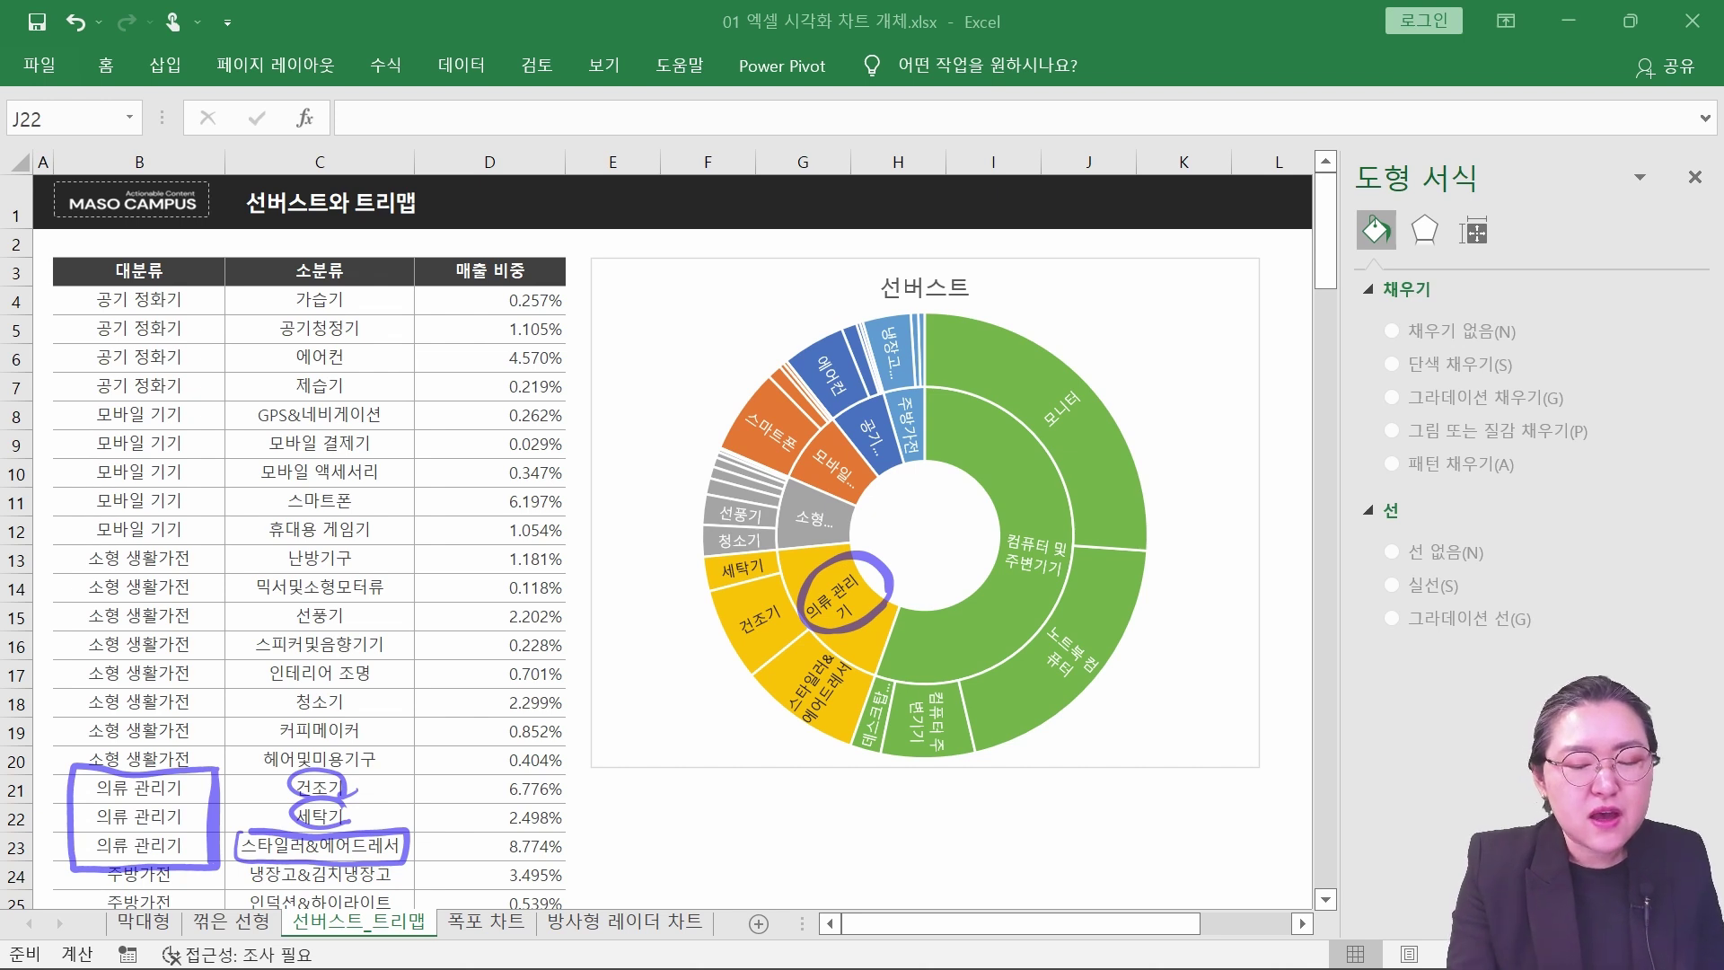
drag(421, 795, 559, 802)
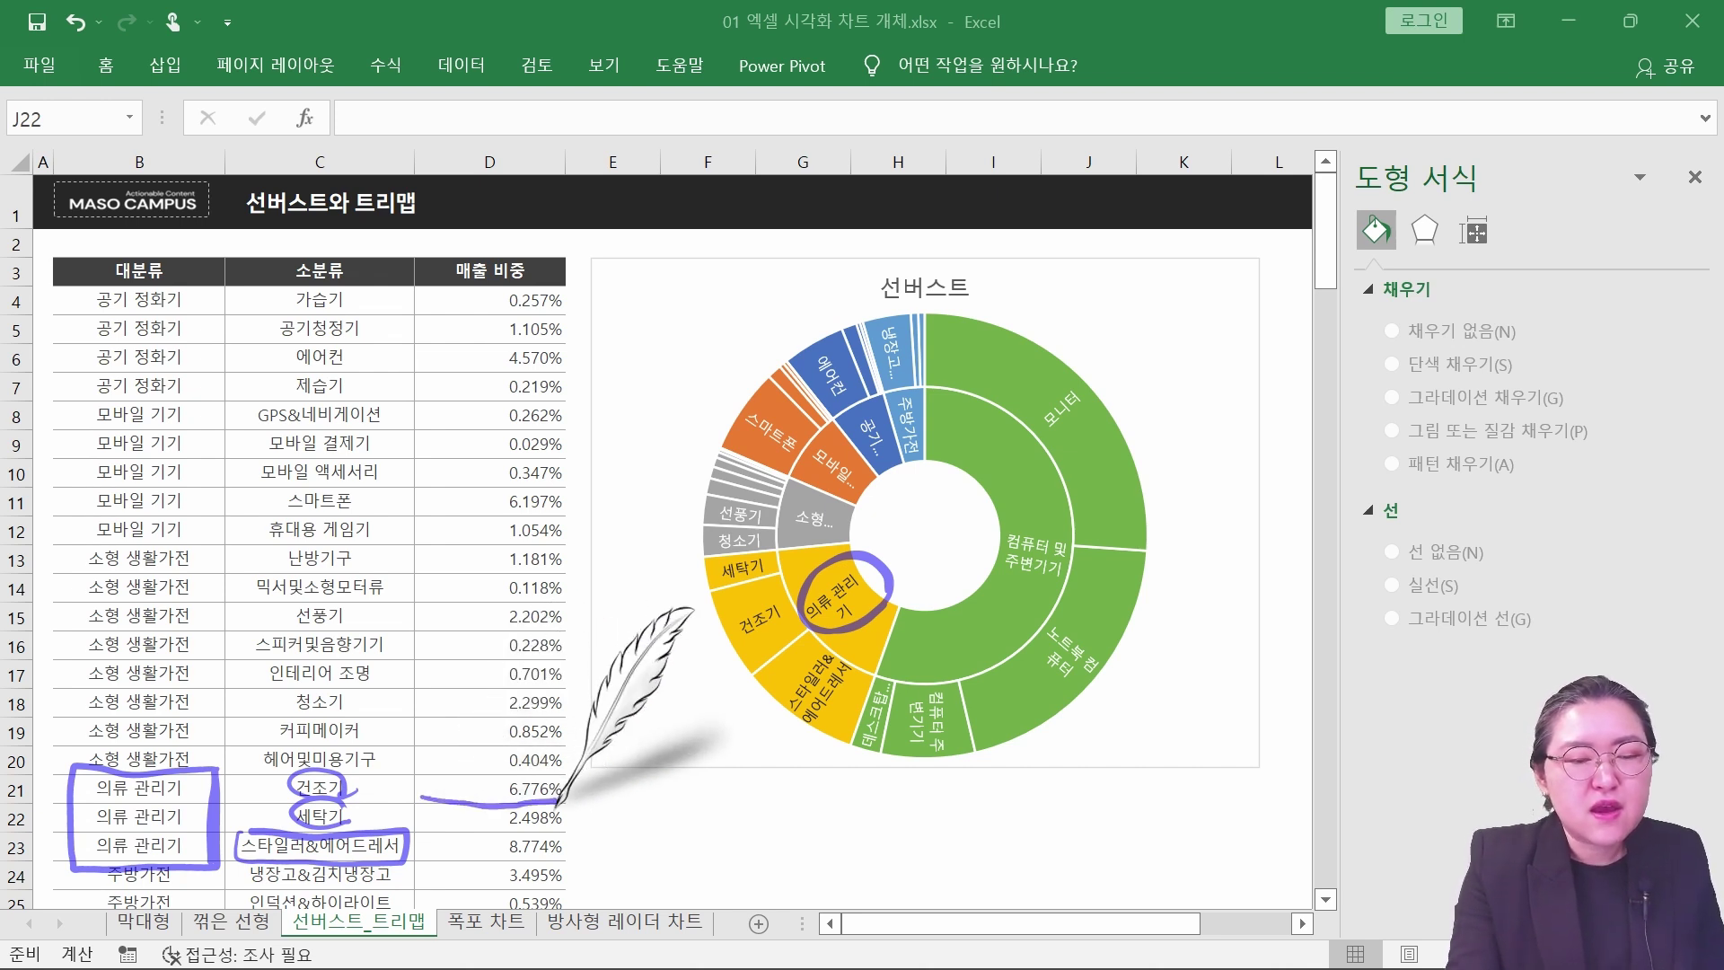
drag(543, 232, 548, 236)
drag(543, 774, 561, 854)
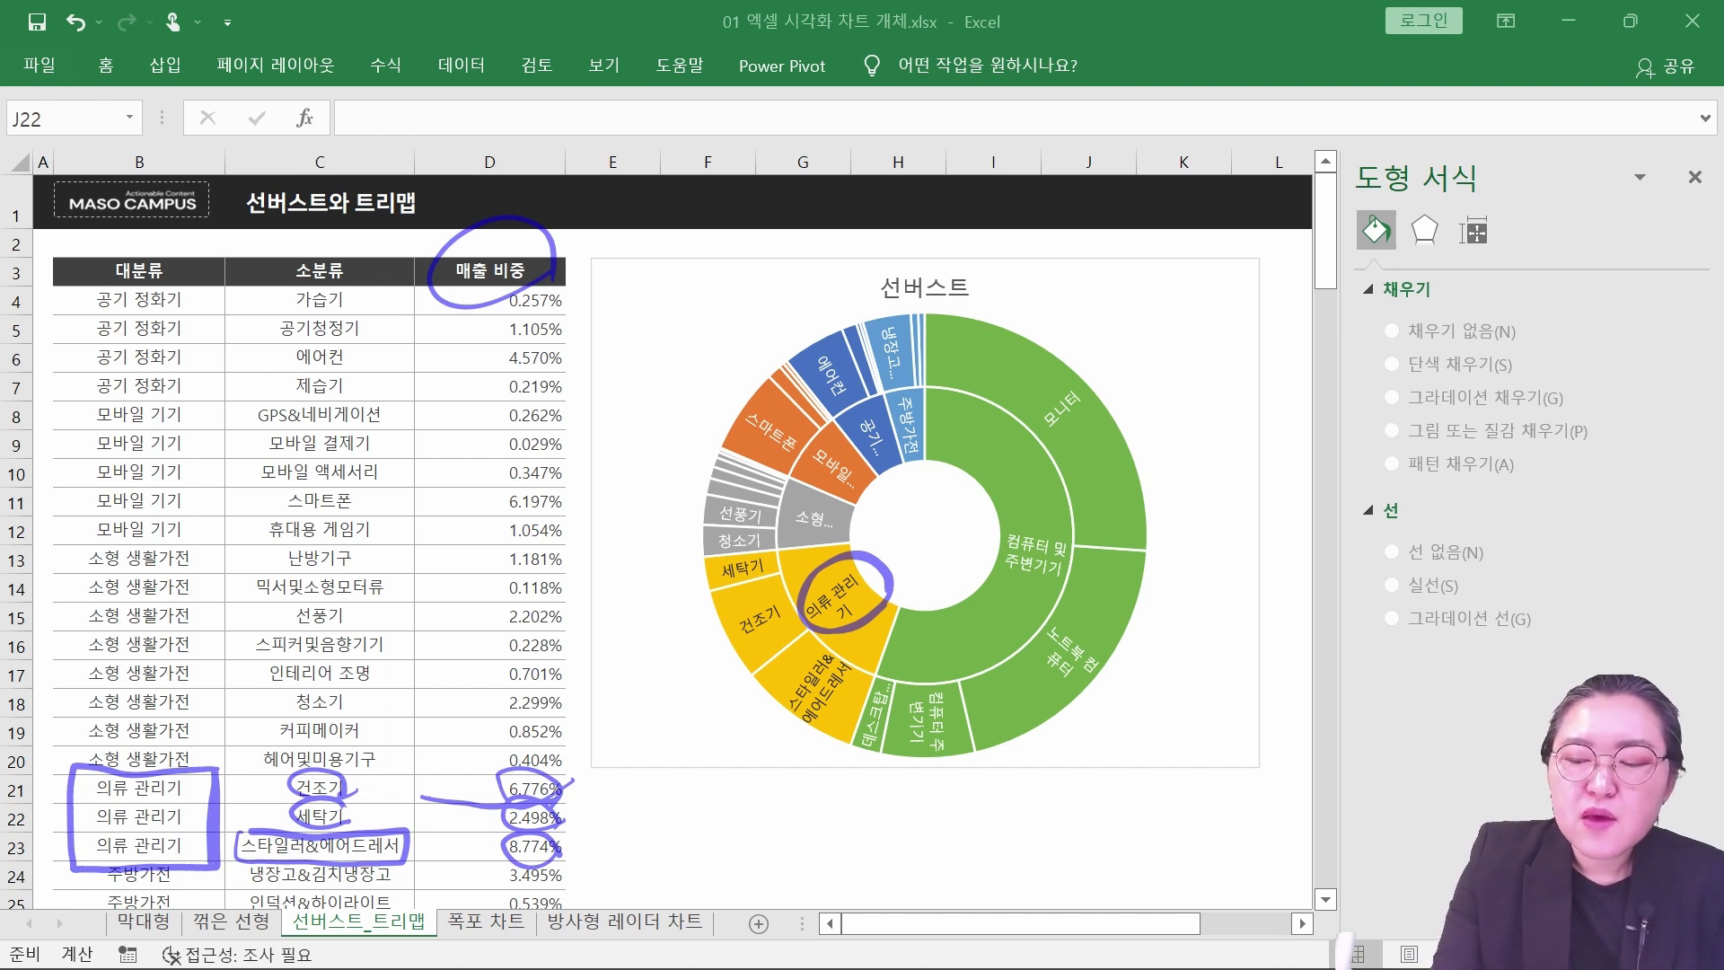
key(Escape)
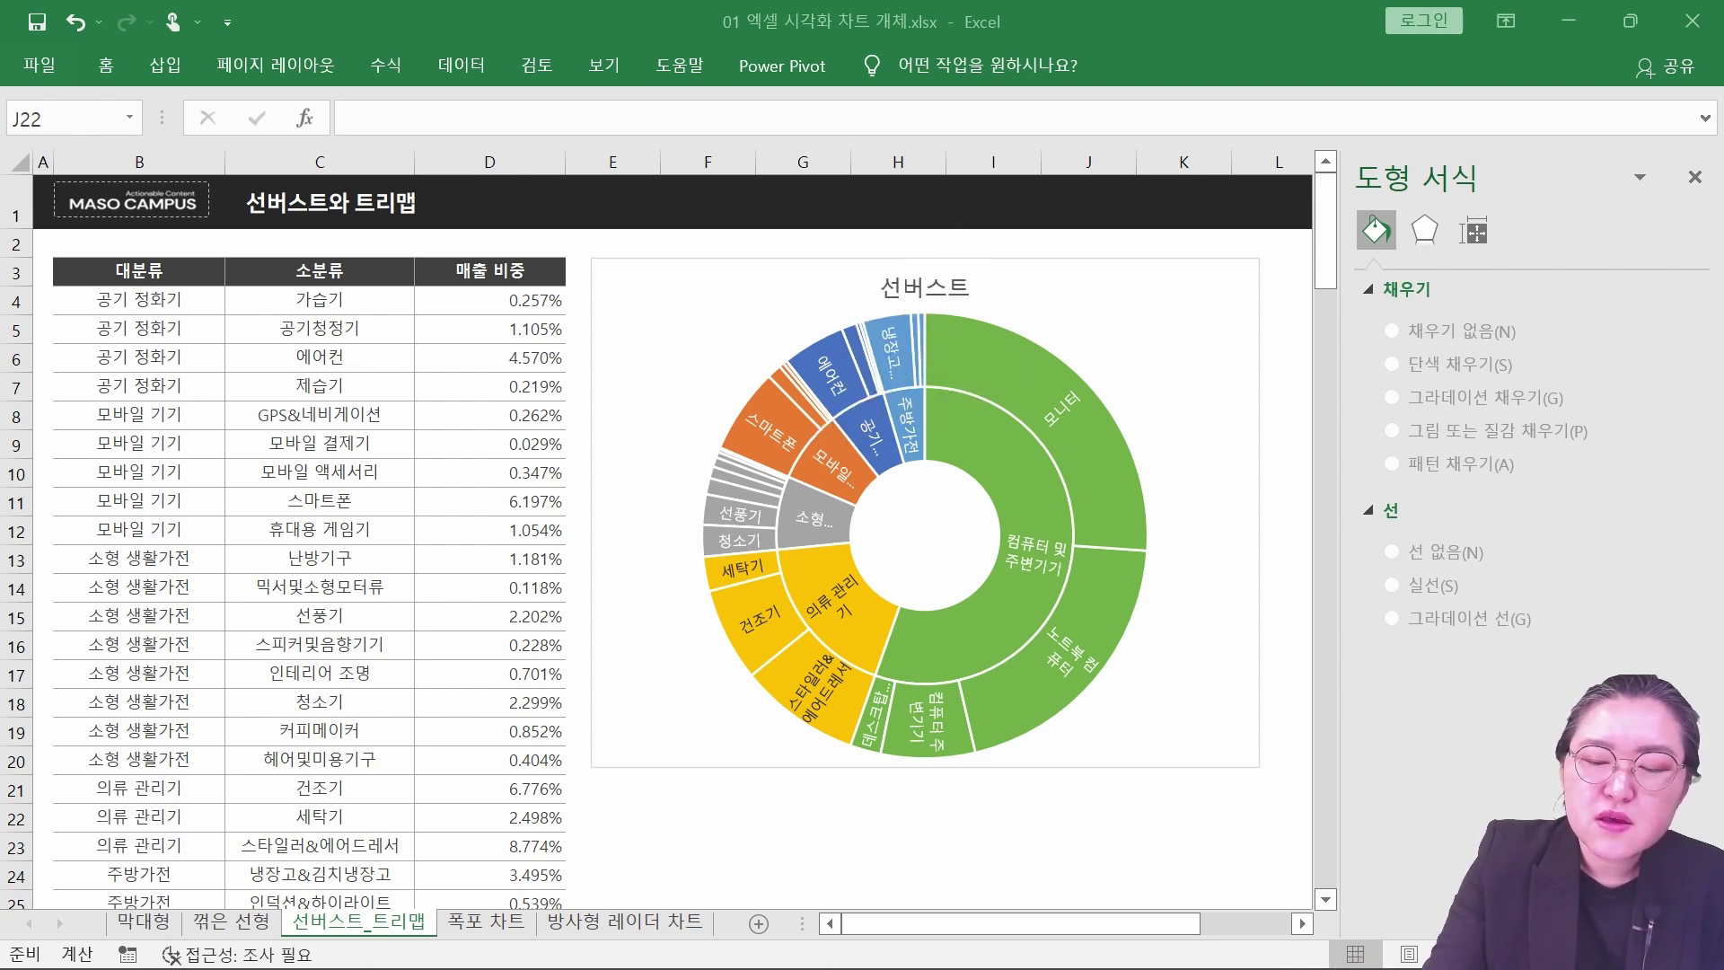
Compare the outer-ring segments 세탁기, 건조기 and 스타일러&에어드레서 with their sales shares in the table.
mouse_move(974, 277)
mouse_down()
mouse_move(973, 327)
mouse_move(870, 575)
mouse_move(1135, 520)
mouse_move(1155, 500)
mouse_move(1020, 558)
mouse_move(1073, 669)
mouse_up()
mouse_move(783, 501)
mouse_down()
mouse_move(844, 462)
mouse_move(826, 521)
mouse_move(885, 647)
mouse_move(919, 659)
mouse_up()
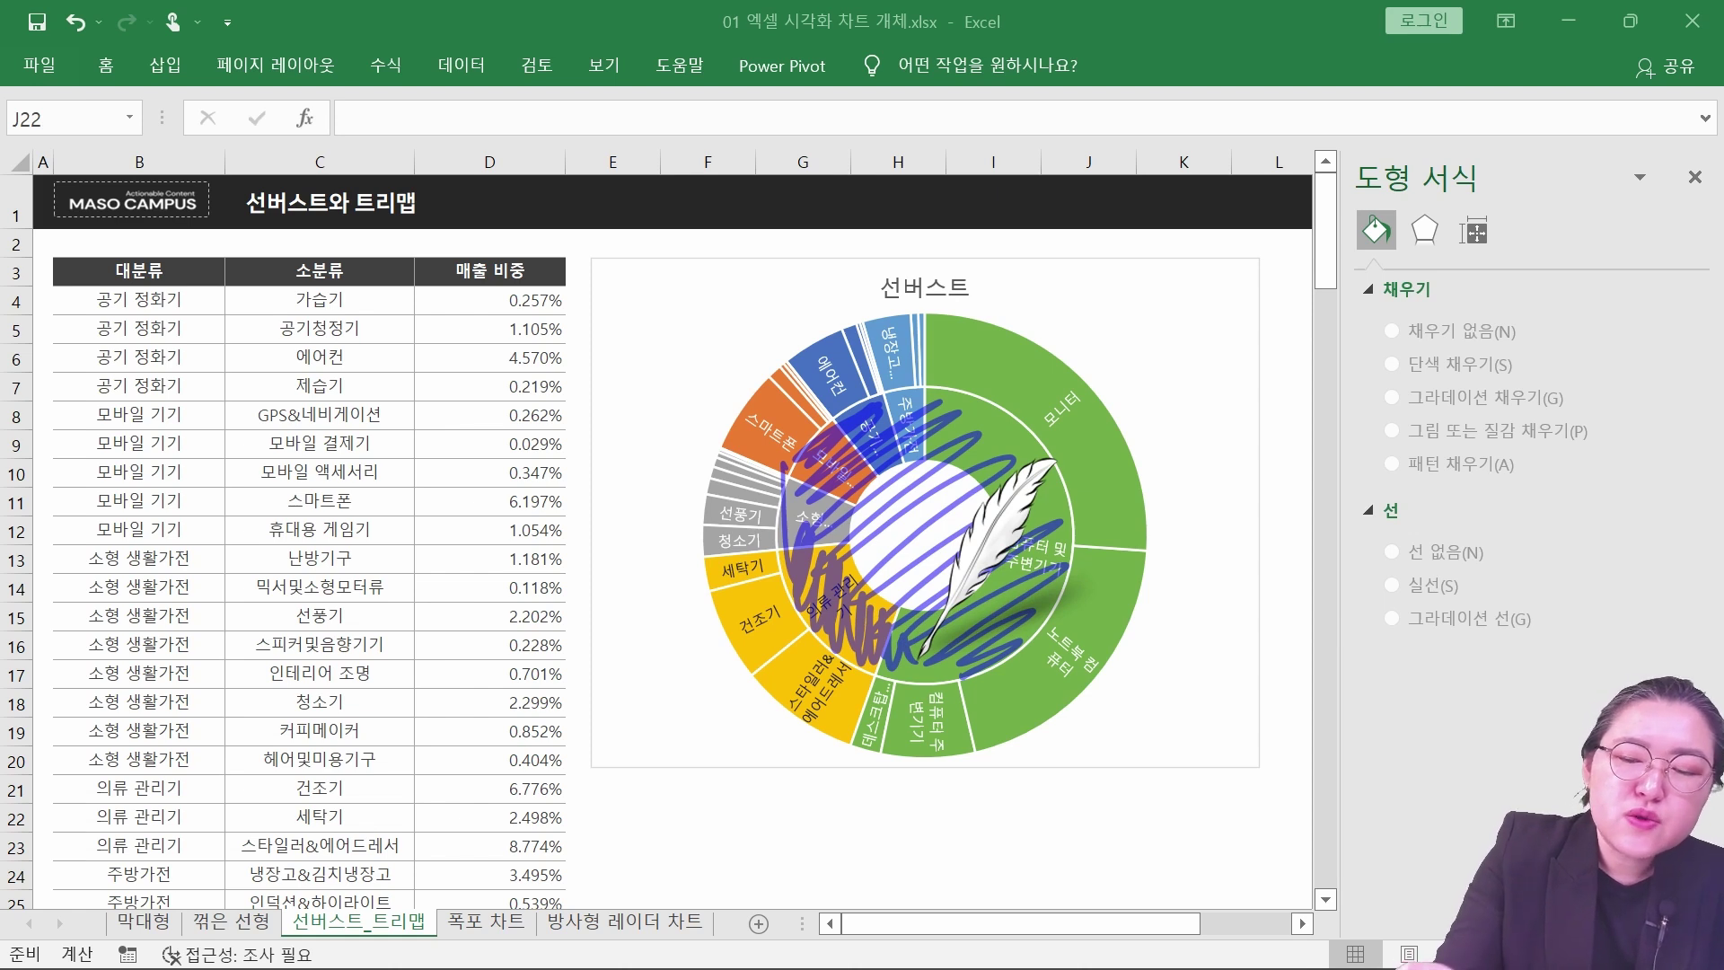
mouse_move(703, 558)
mouse_down()
mouse_move(738, 583)
mouse_move(774, 574)
mouse_move(781, 550)
mouse_up()
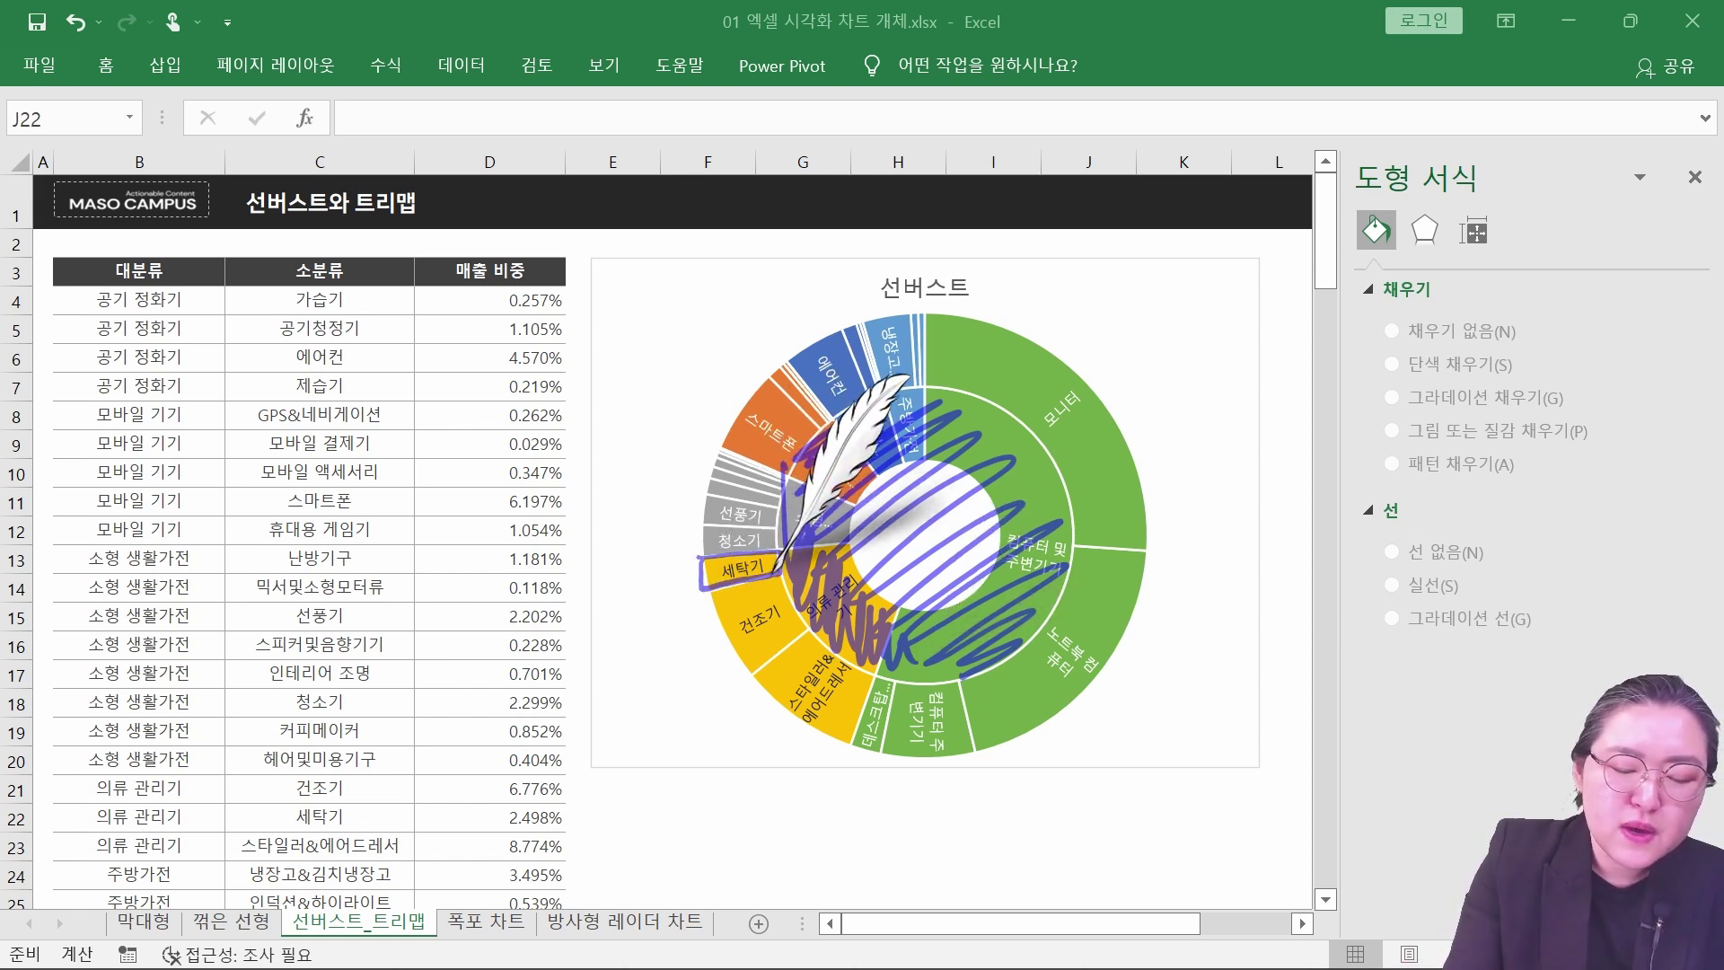
drag(562, 806, 571, 819)
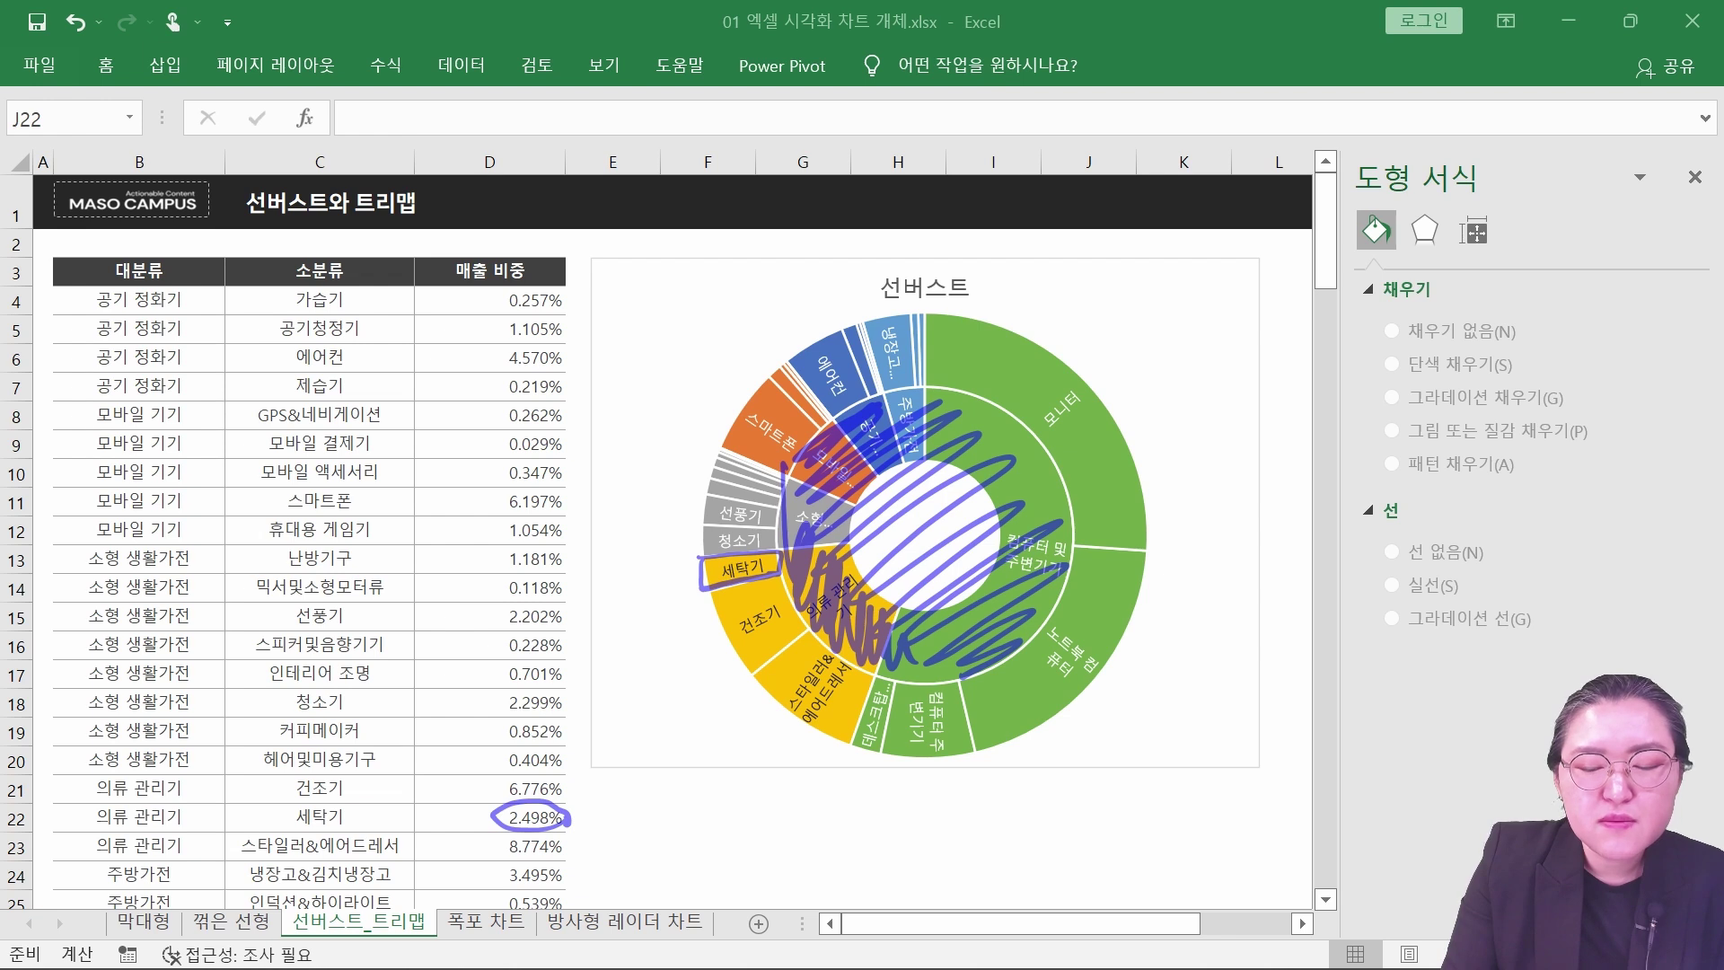
mouse_move(714, 588)
mouse_down()
mouse_move(749, 669)
mouse_move(808, 641)
mouse_up()
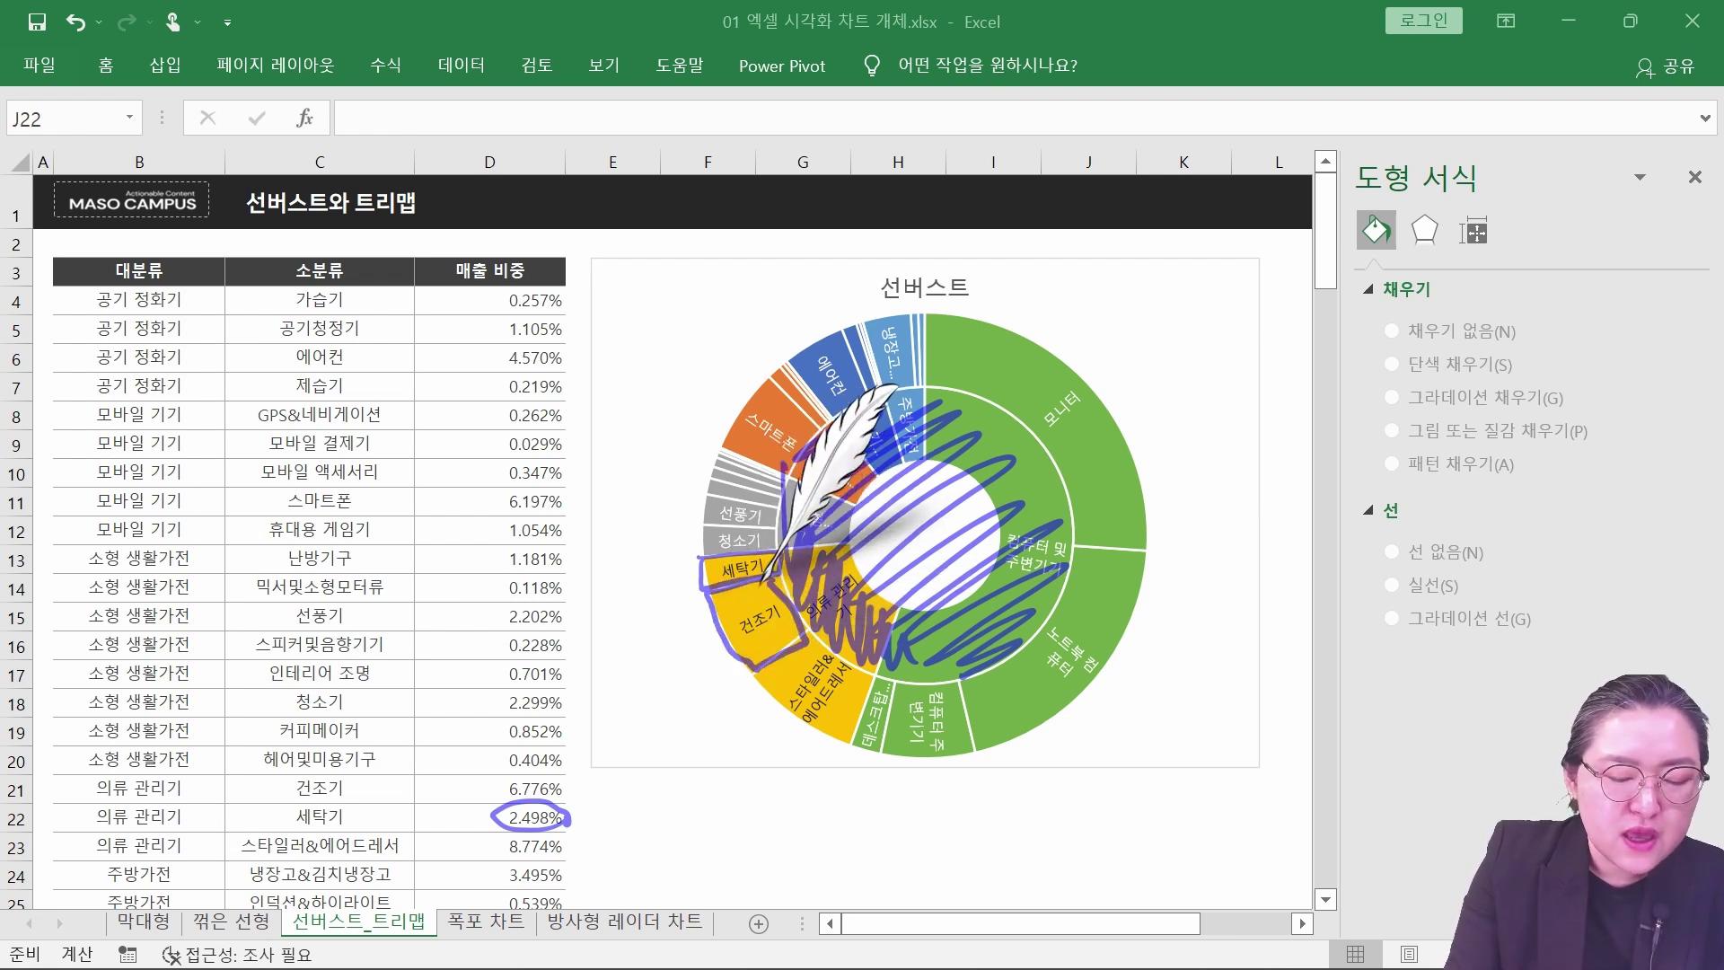
drag(564, 774, 571, 790)
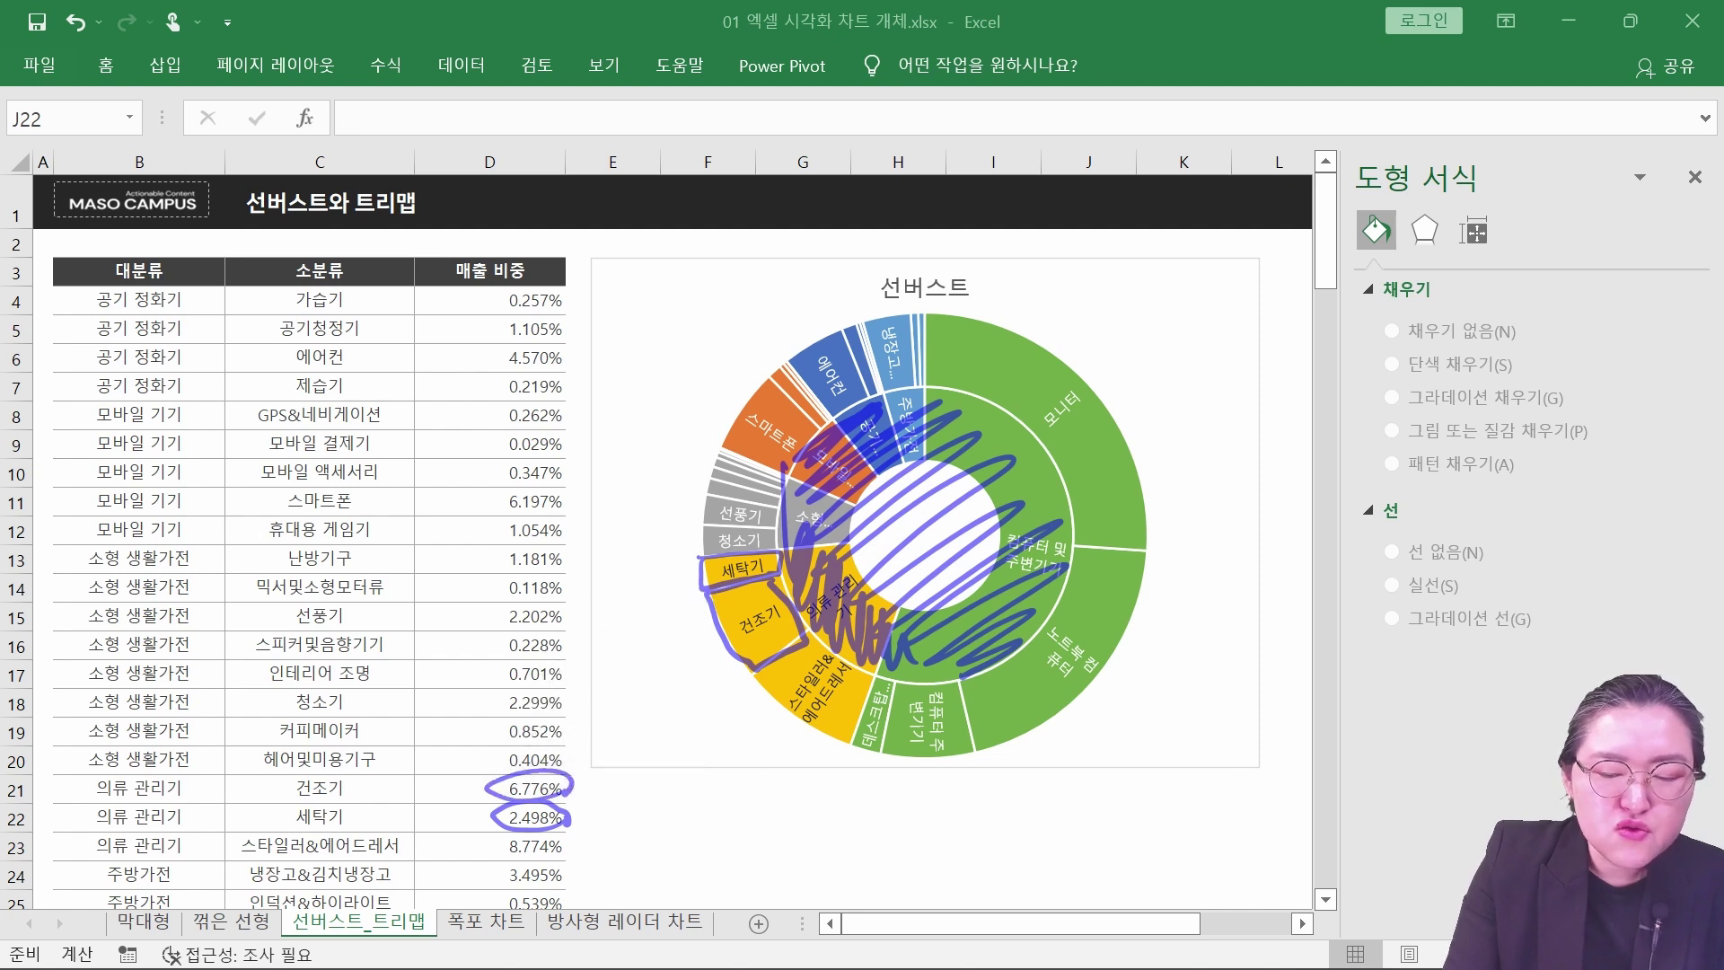
mouse_move(802, 642)
mouse_down()
mouse_move(757, 684)
mouse_move(854, 731)
mouse_move(869, 682)
mouse_move(797, 639)
mouse_up()
mouse_move(571, 835)
mouse_down()
mouse_move(494, 847)
mouse_move(575, 840)
mouse_up()
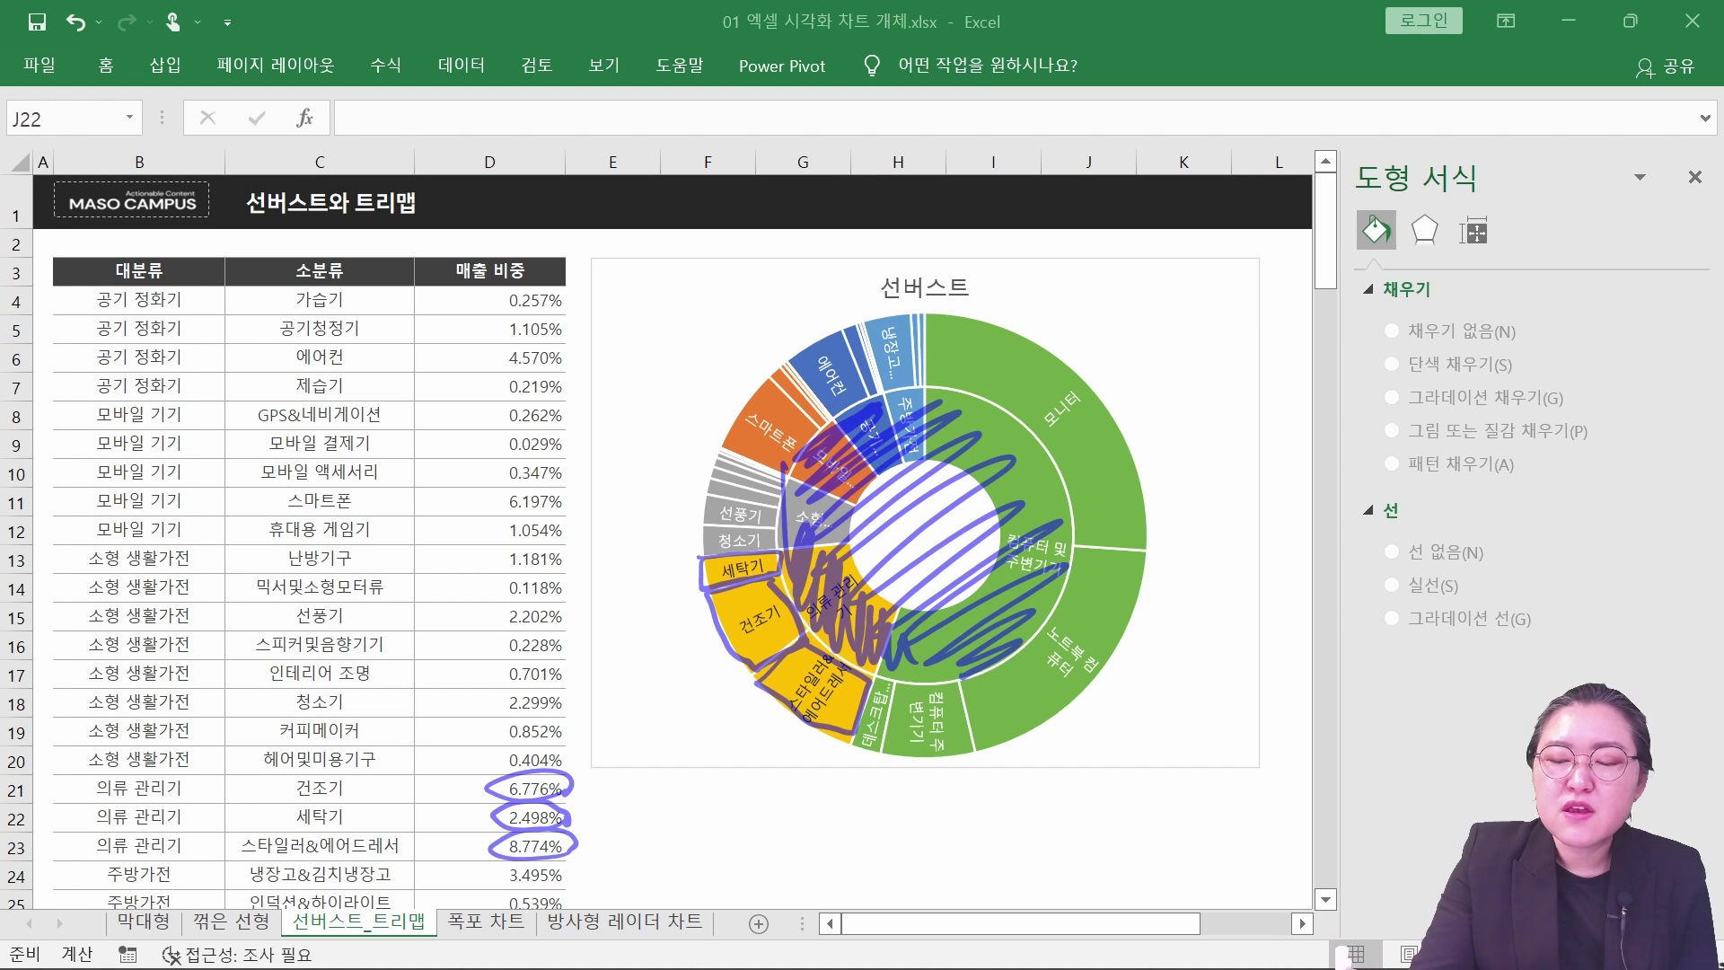
key(Escape)
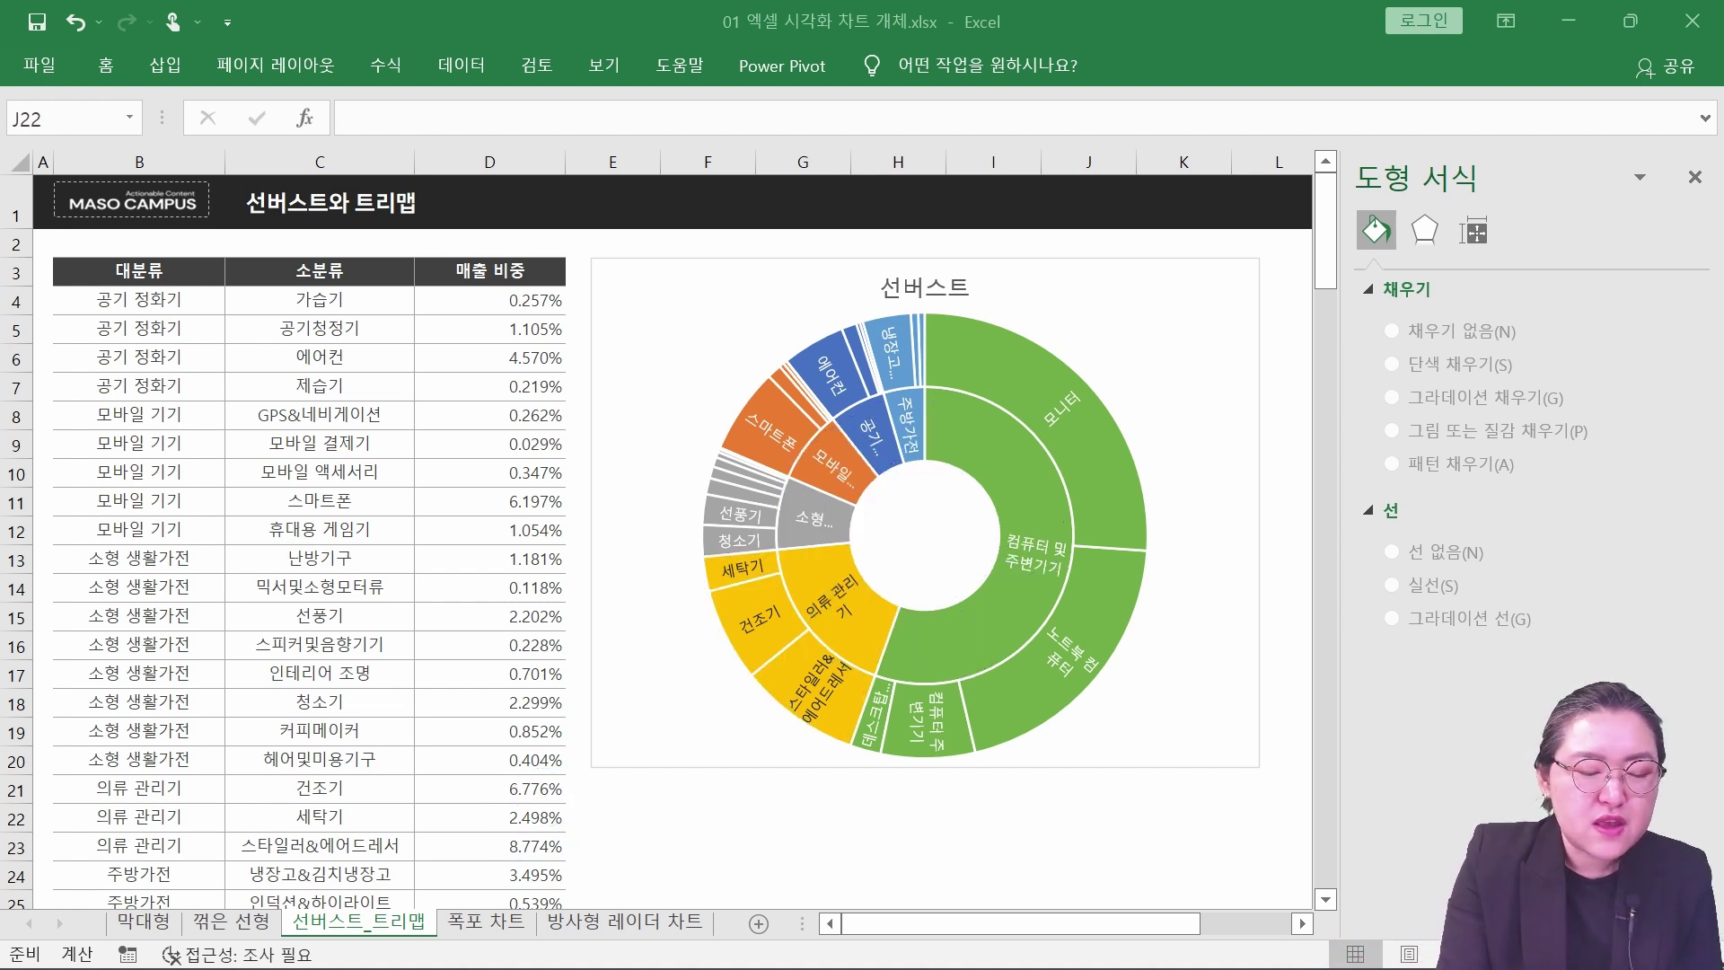
Examine how the 의류 관리기 inner-ring segment relates to the combined sales shares of its subcategories.
drag(565, 813, 559, 891)
drag(497, 809, 496, 892)
mouse_move(772, 562)
mouse_down()
mouse_move(850, 551)
mouse_move(890, 595)
mouse_move(884, 658)
mouse_move(801, 616)
mouse_up()
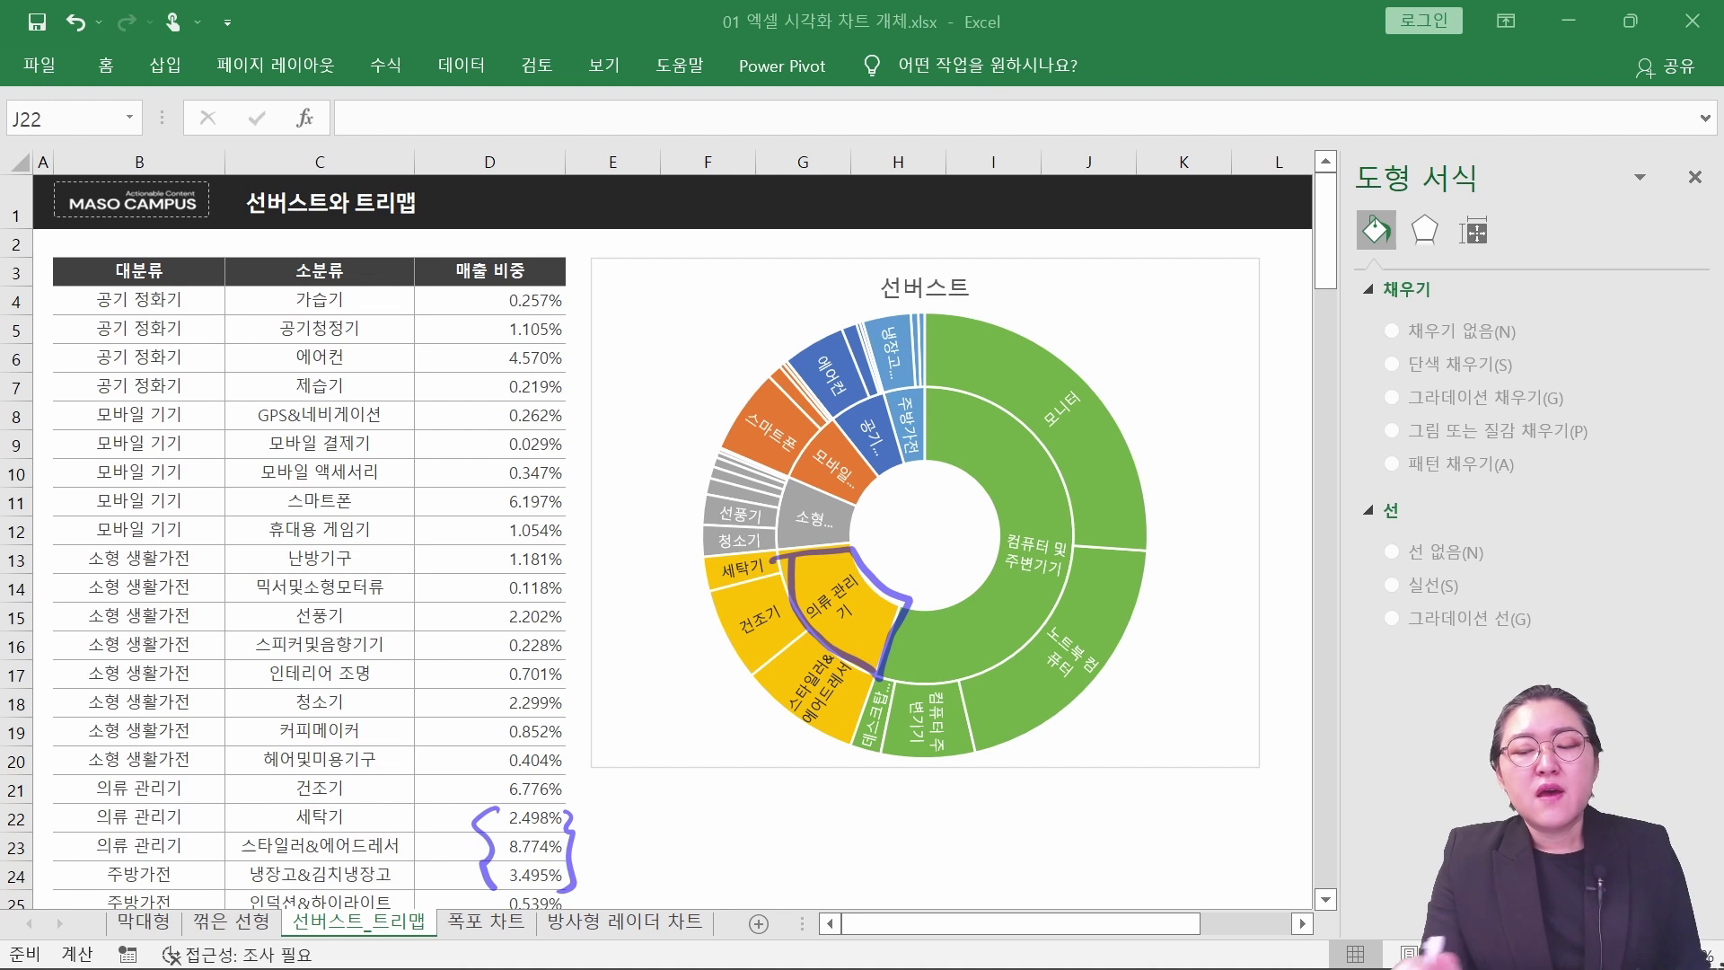
key(Escape)
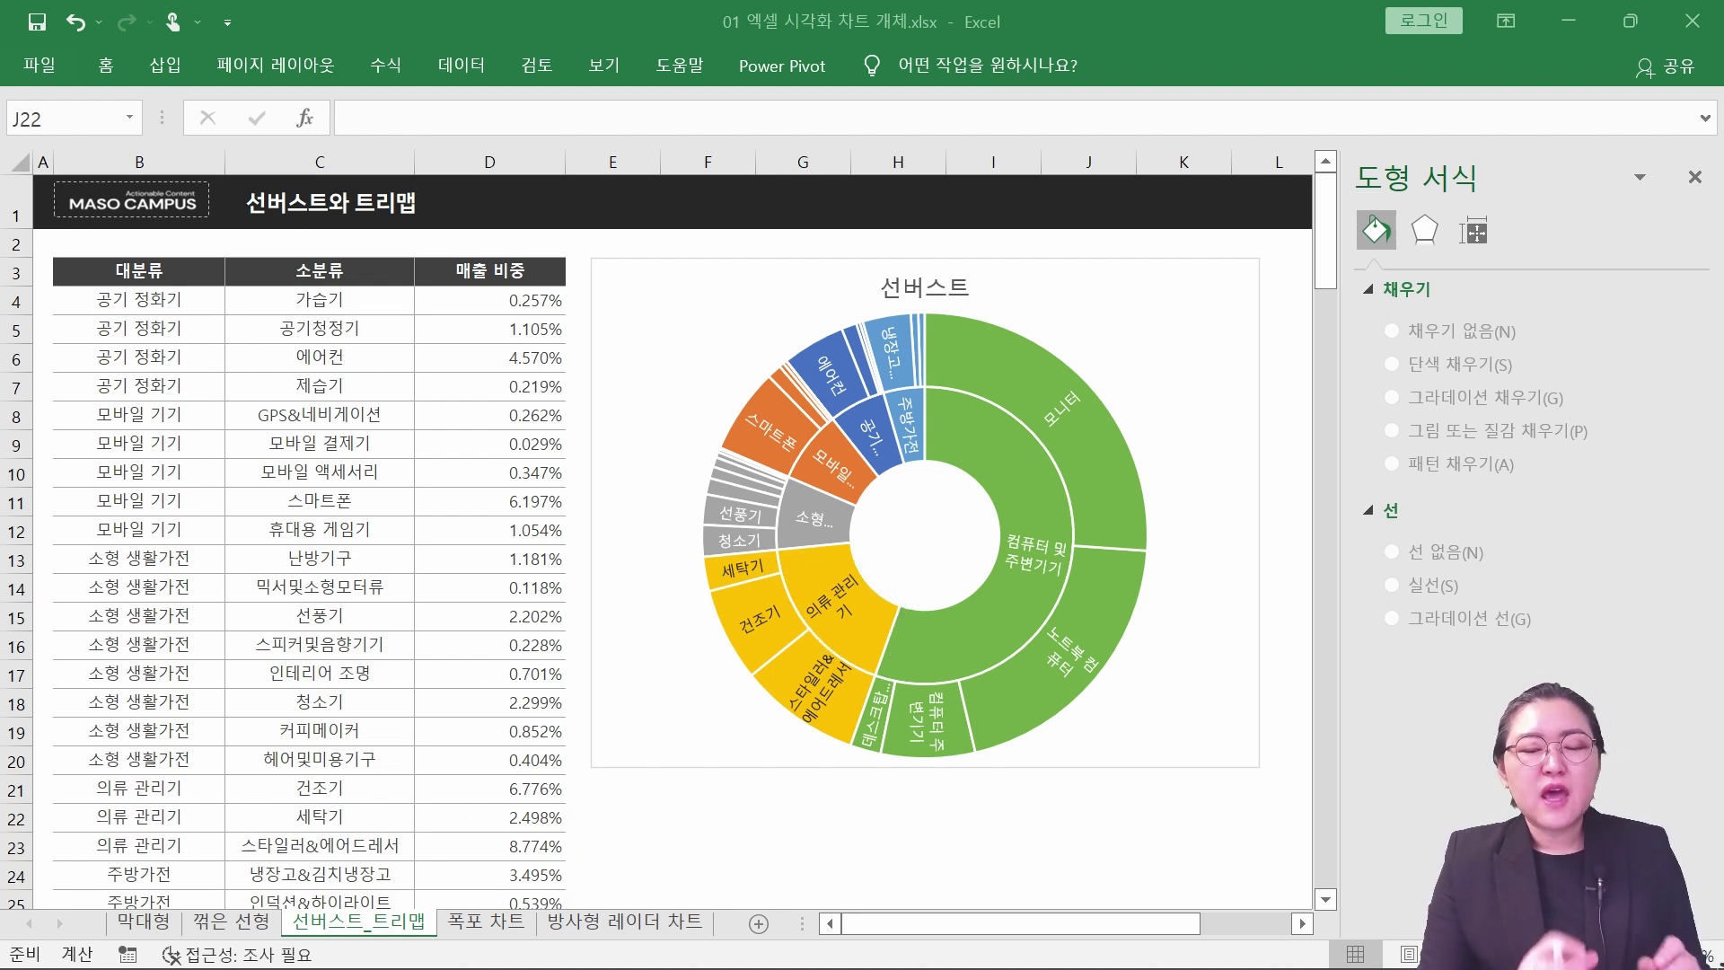
Examine which outer-ring subcategories belong to the 의류 관리기 and 컴퓨터 및 주변기기 categories in the sunburst chart.
mouse_move(840, 626)
mouse_down()
mouse_move(808, 588)
mouse_move(884, 598)
mouse_up()
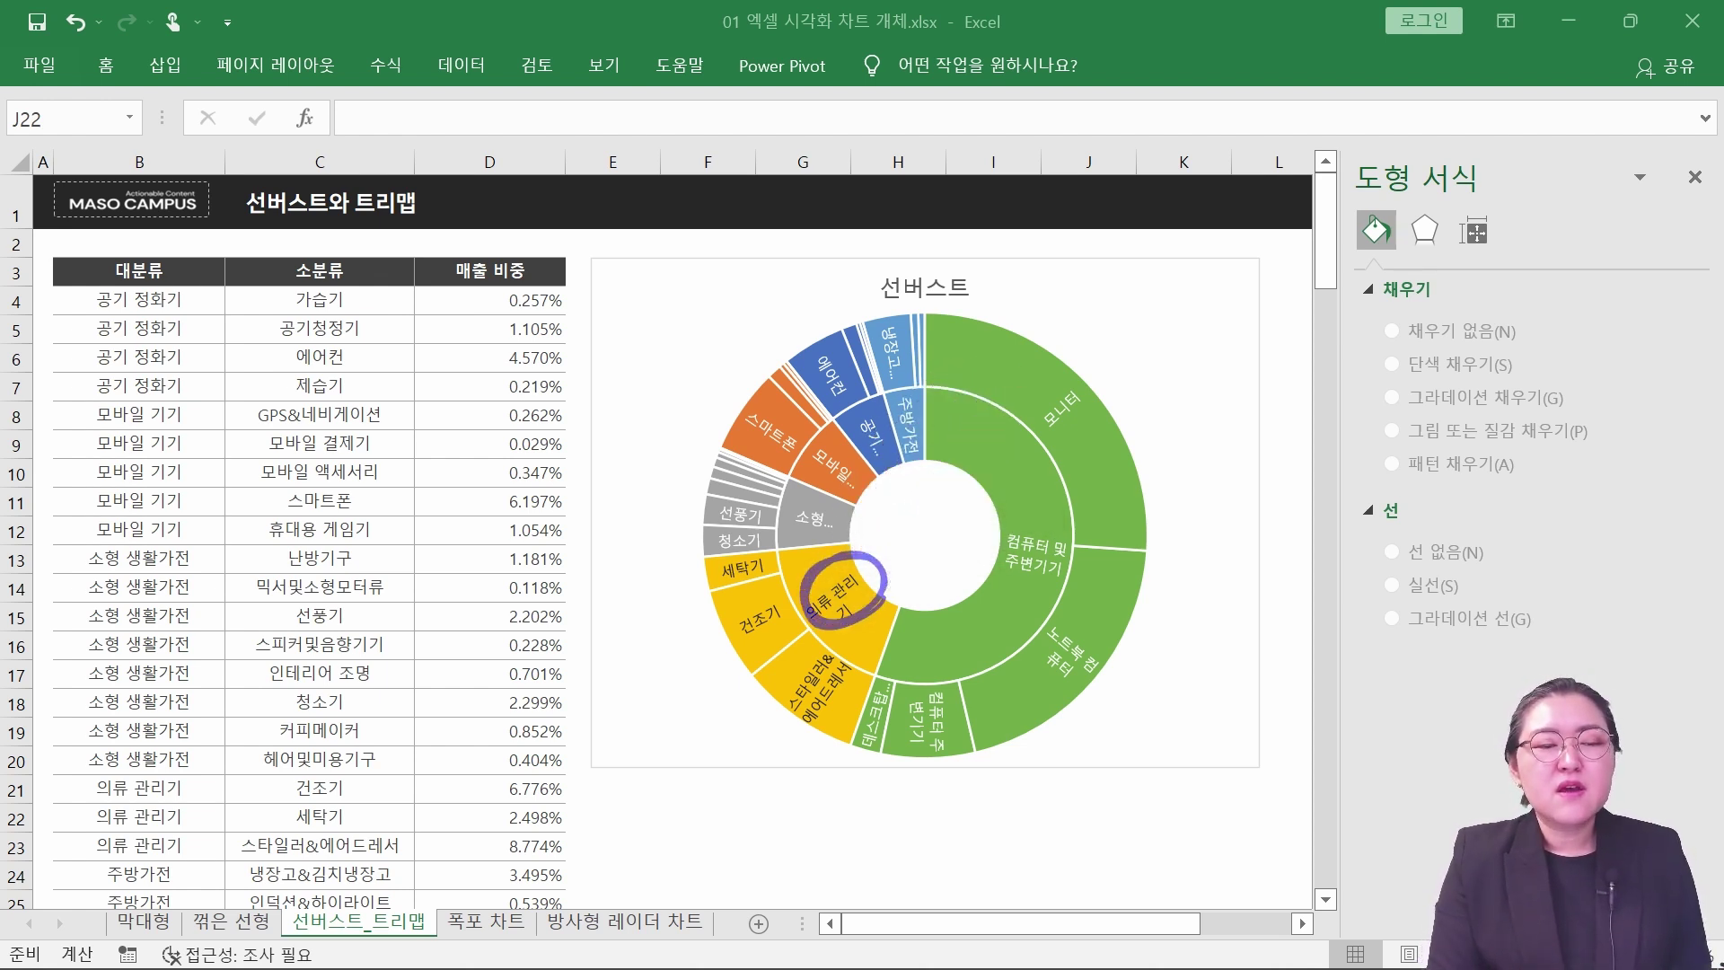
mouse_move(705, 574)
mouse_down()
mouse_move(683, 590)
mouse_move(709, 593)
mouse_up()
mouse_move(732, 619)
mouse_down()
mouse_move(711, 632)
mouse_move(735, 641)
mouse_up()
drag(797, 694, 805, 718)
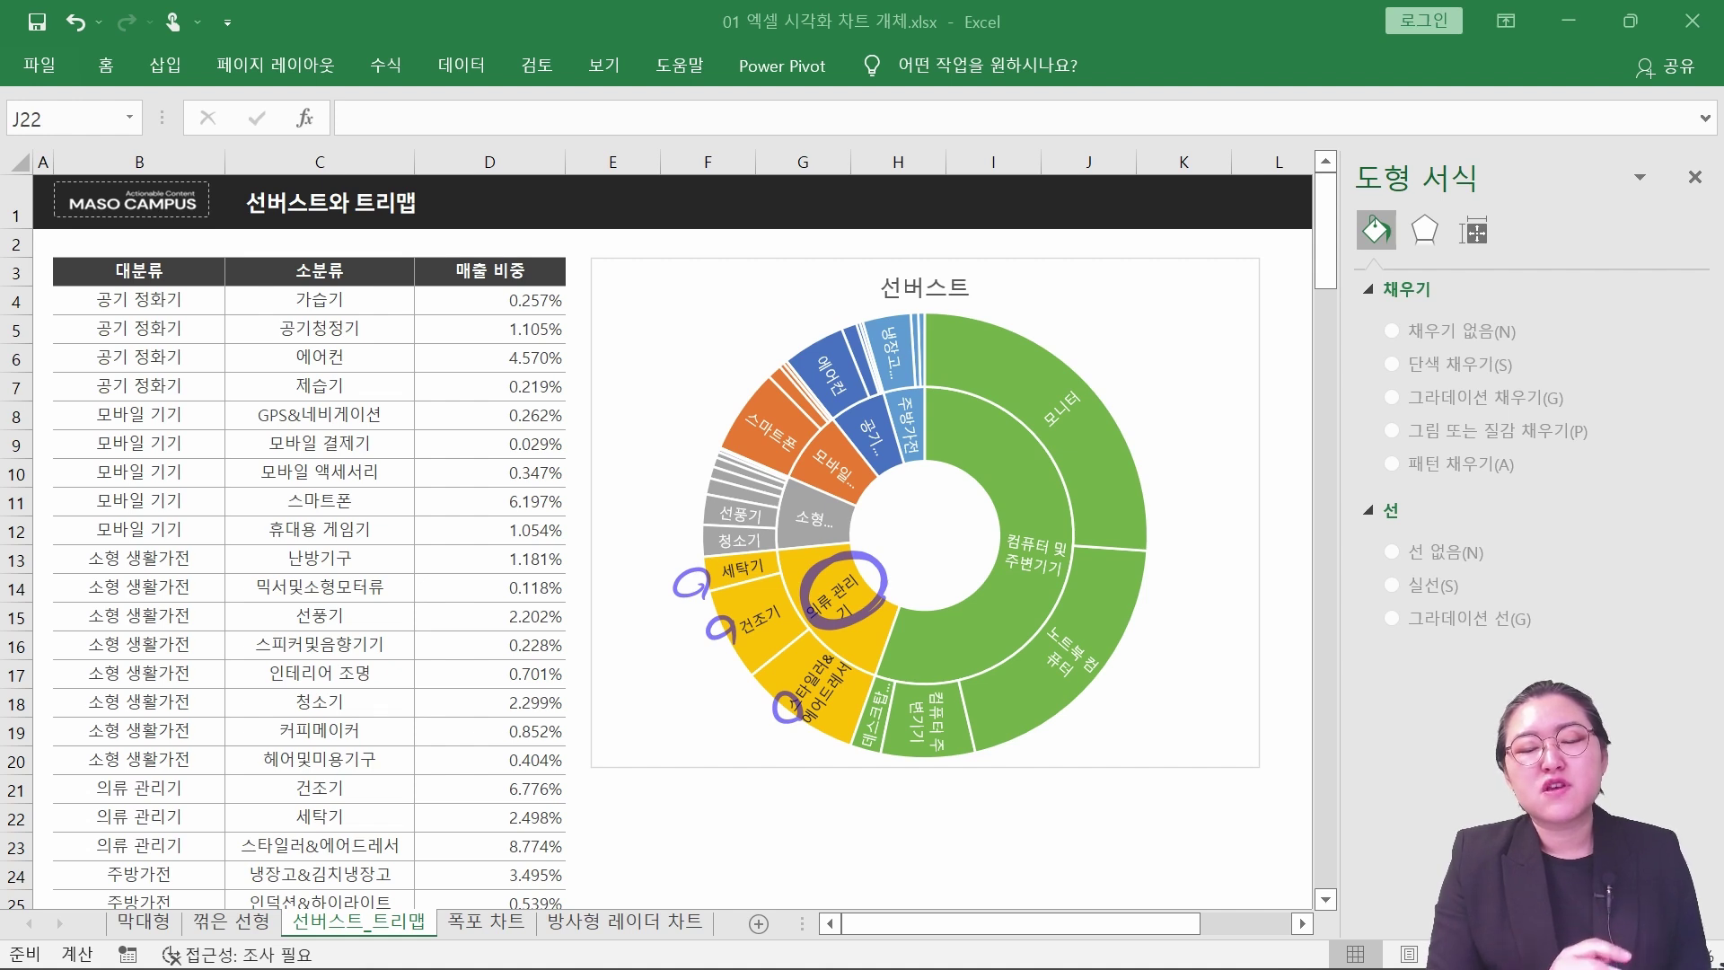
mouse_move(1061, 590)
mouse_down()
mouse_move(988, 575)
mouse_move(1059, 594)
mouse_up()
mouse_move(1048, 445)
mouse_down()
mouse_move(1116, 397)
mouse_move(1082, 444)
mouse_up()
mouse_move(1060, 706)
mouse_down()
mouse_move(1030, 640)
mouse_move(1119, 678)
mouse_up()
mouse_move(961, 753)
mouse_down()
mouse_move(950, 765)
mouse_move(884, 685)
mouse_move(882, 782)
mouse_up()
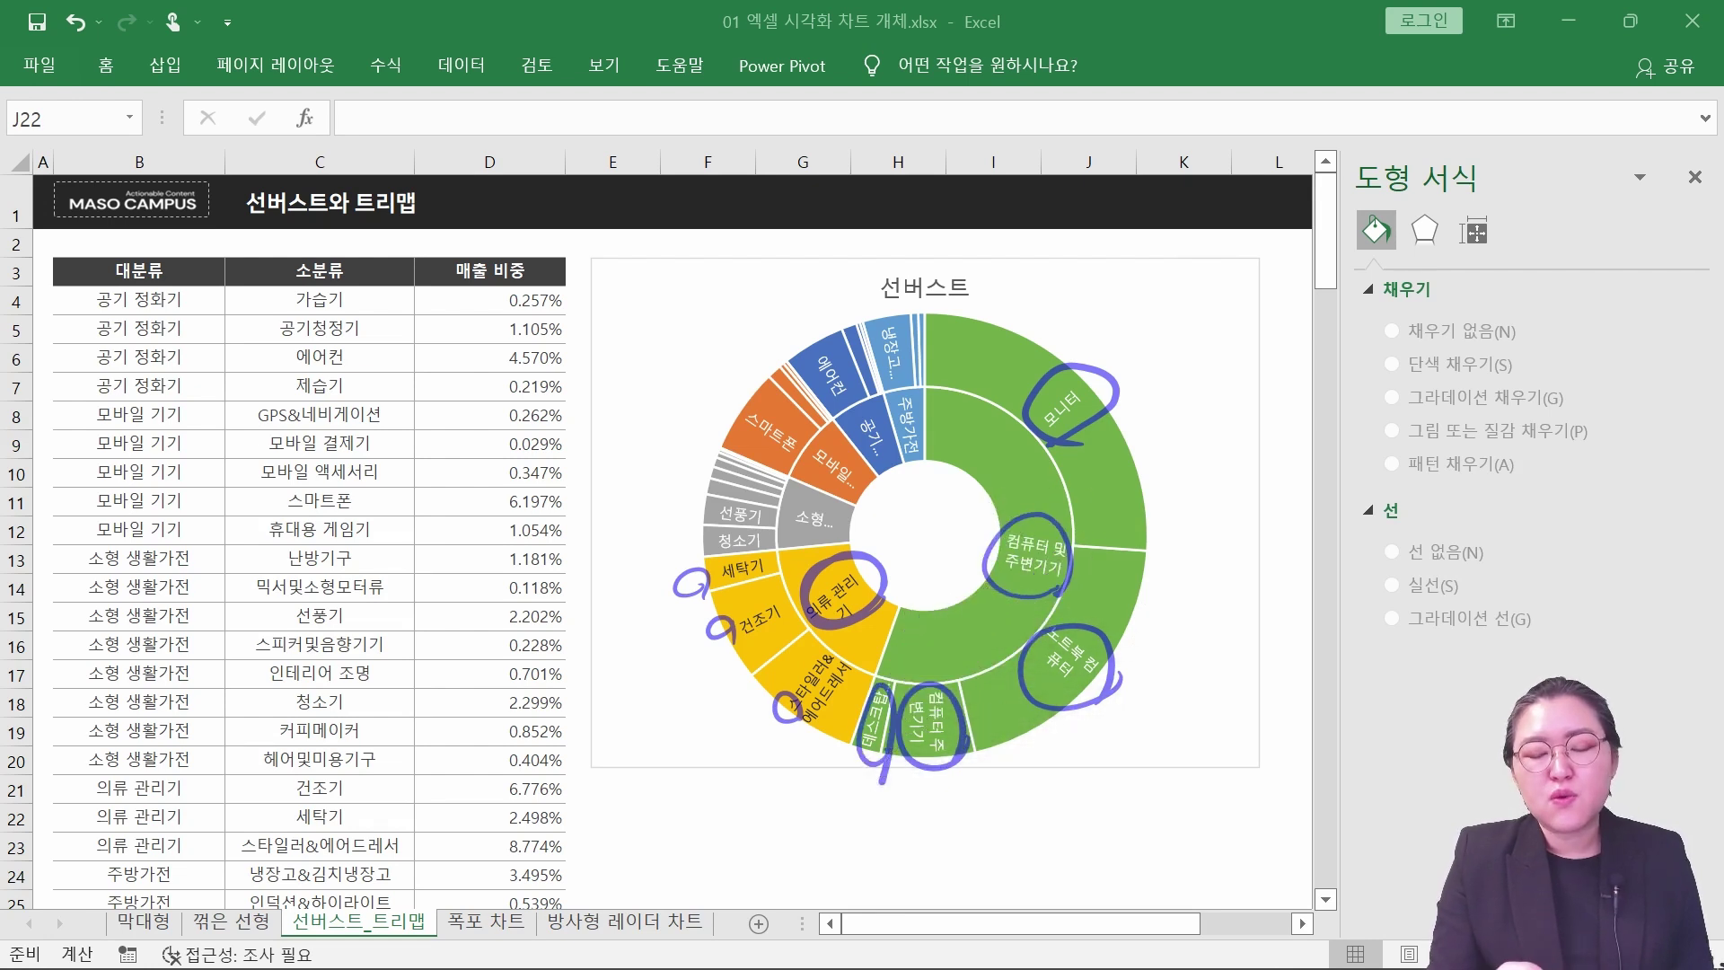
key(Escape)
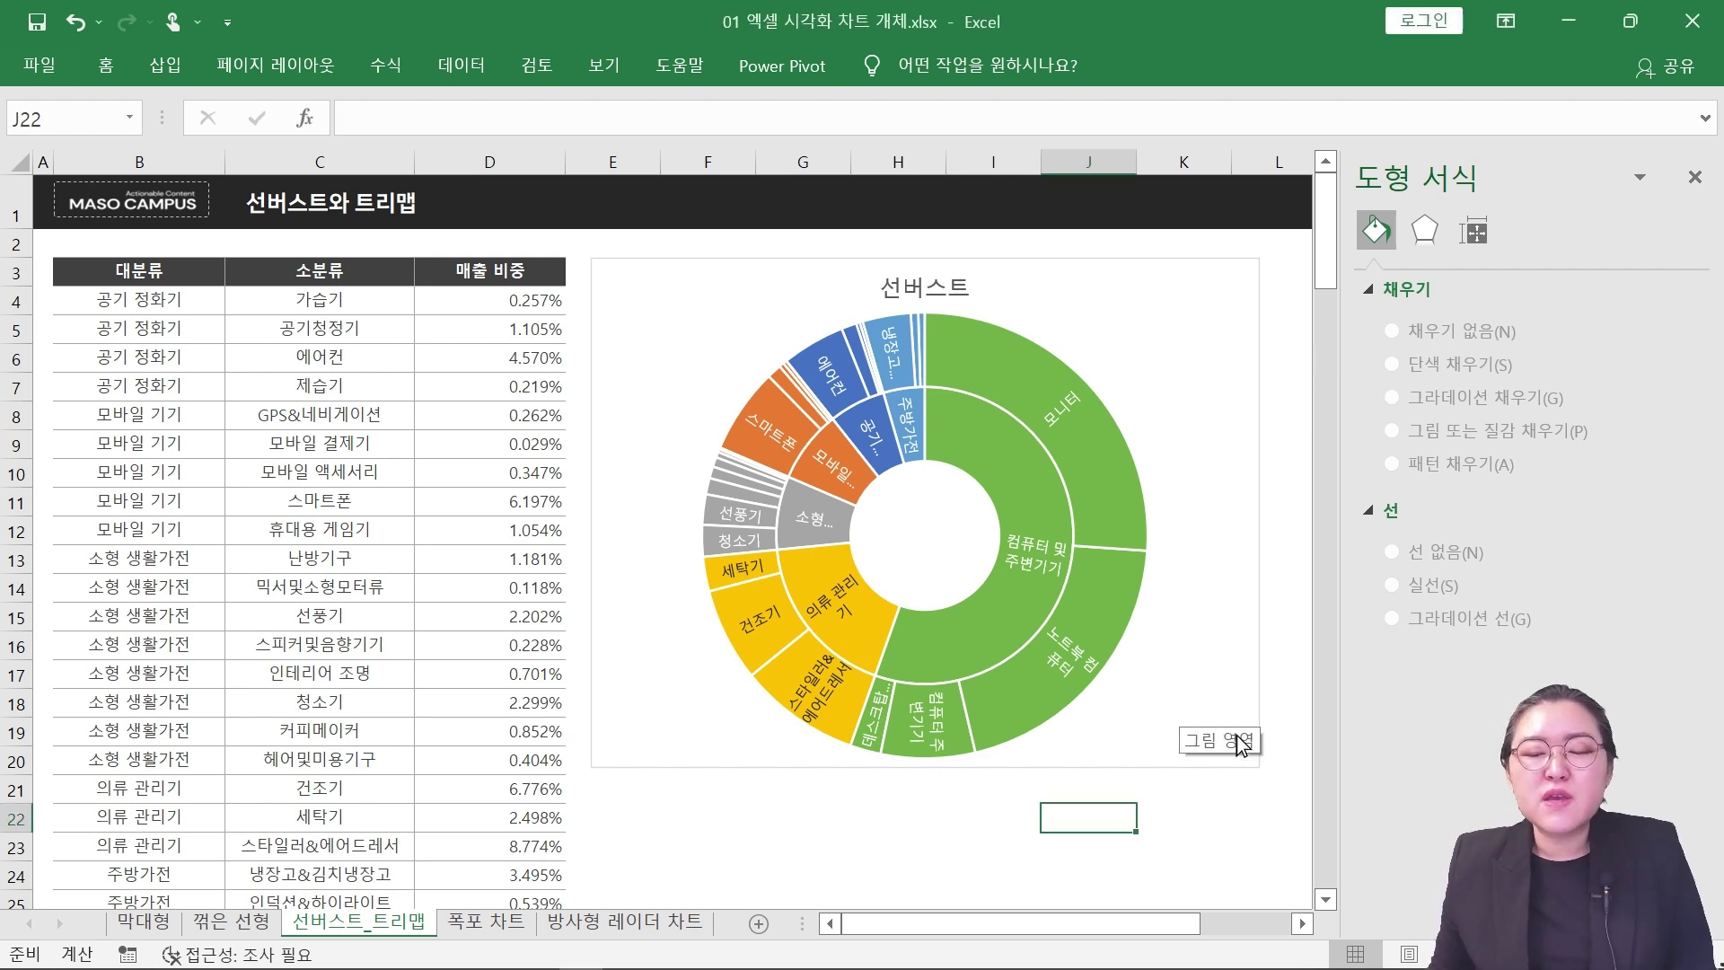
Shrink the sunburst chart so it ends at about column K and row 15, and deselect it.
click(1179, 681)
drag(1251, 761, 1221, 622)
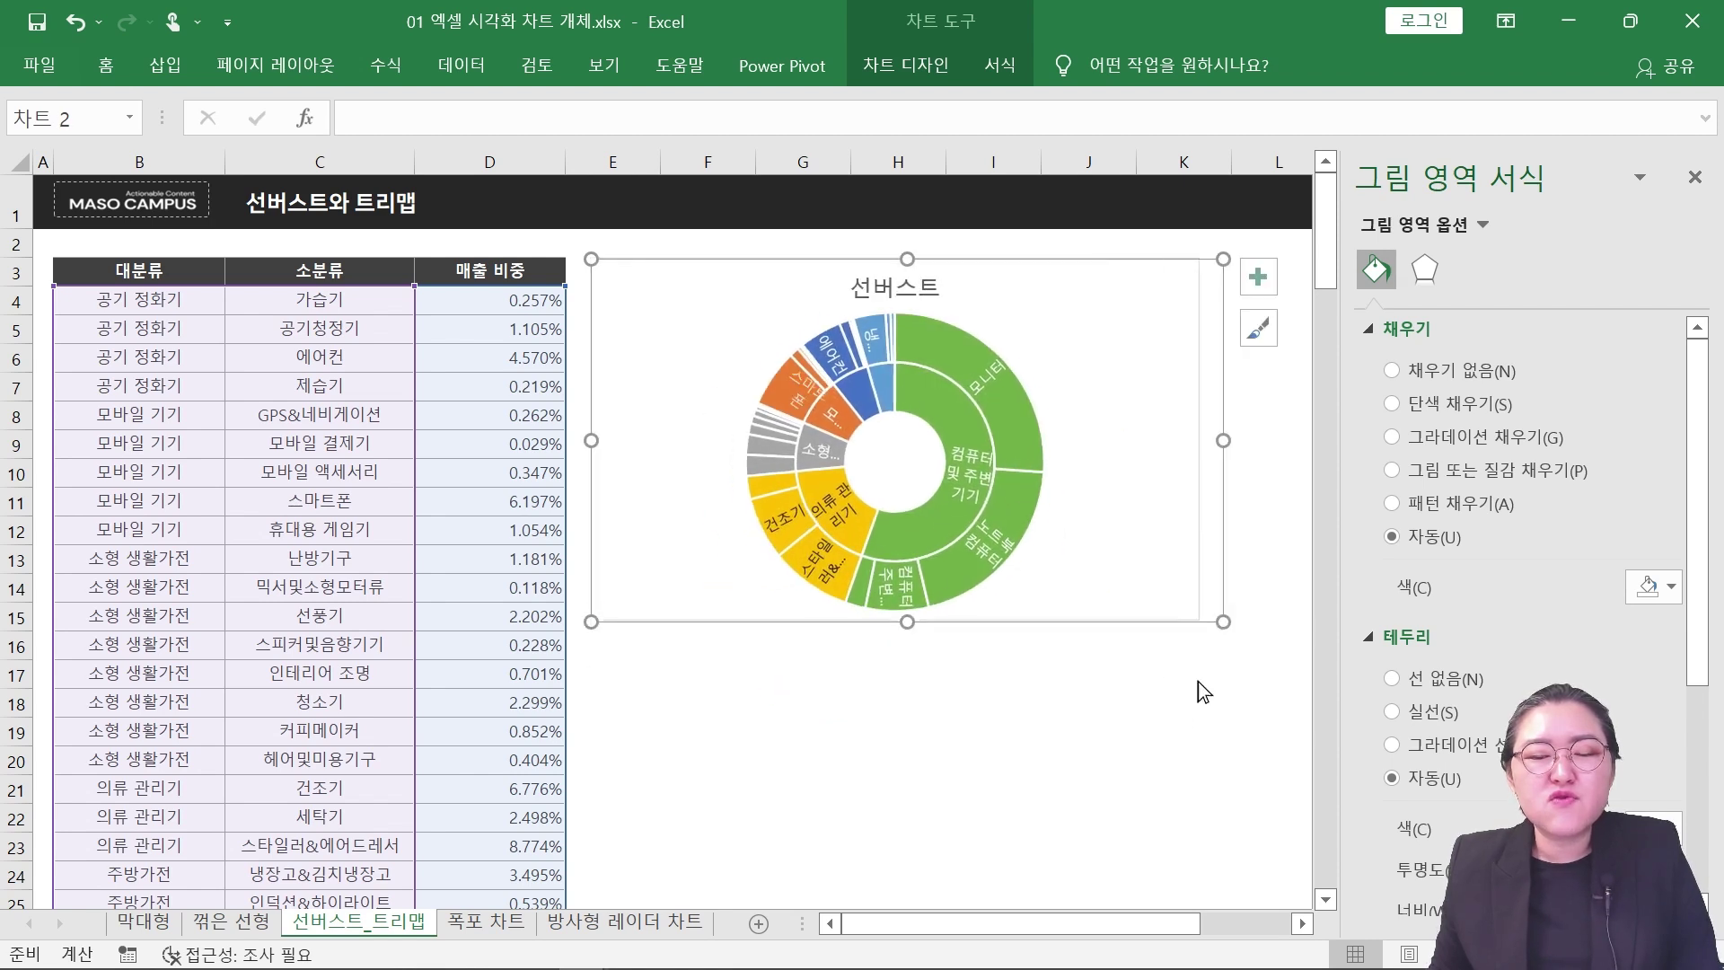
click(1164, 715)
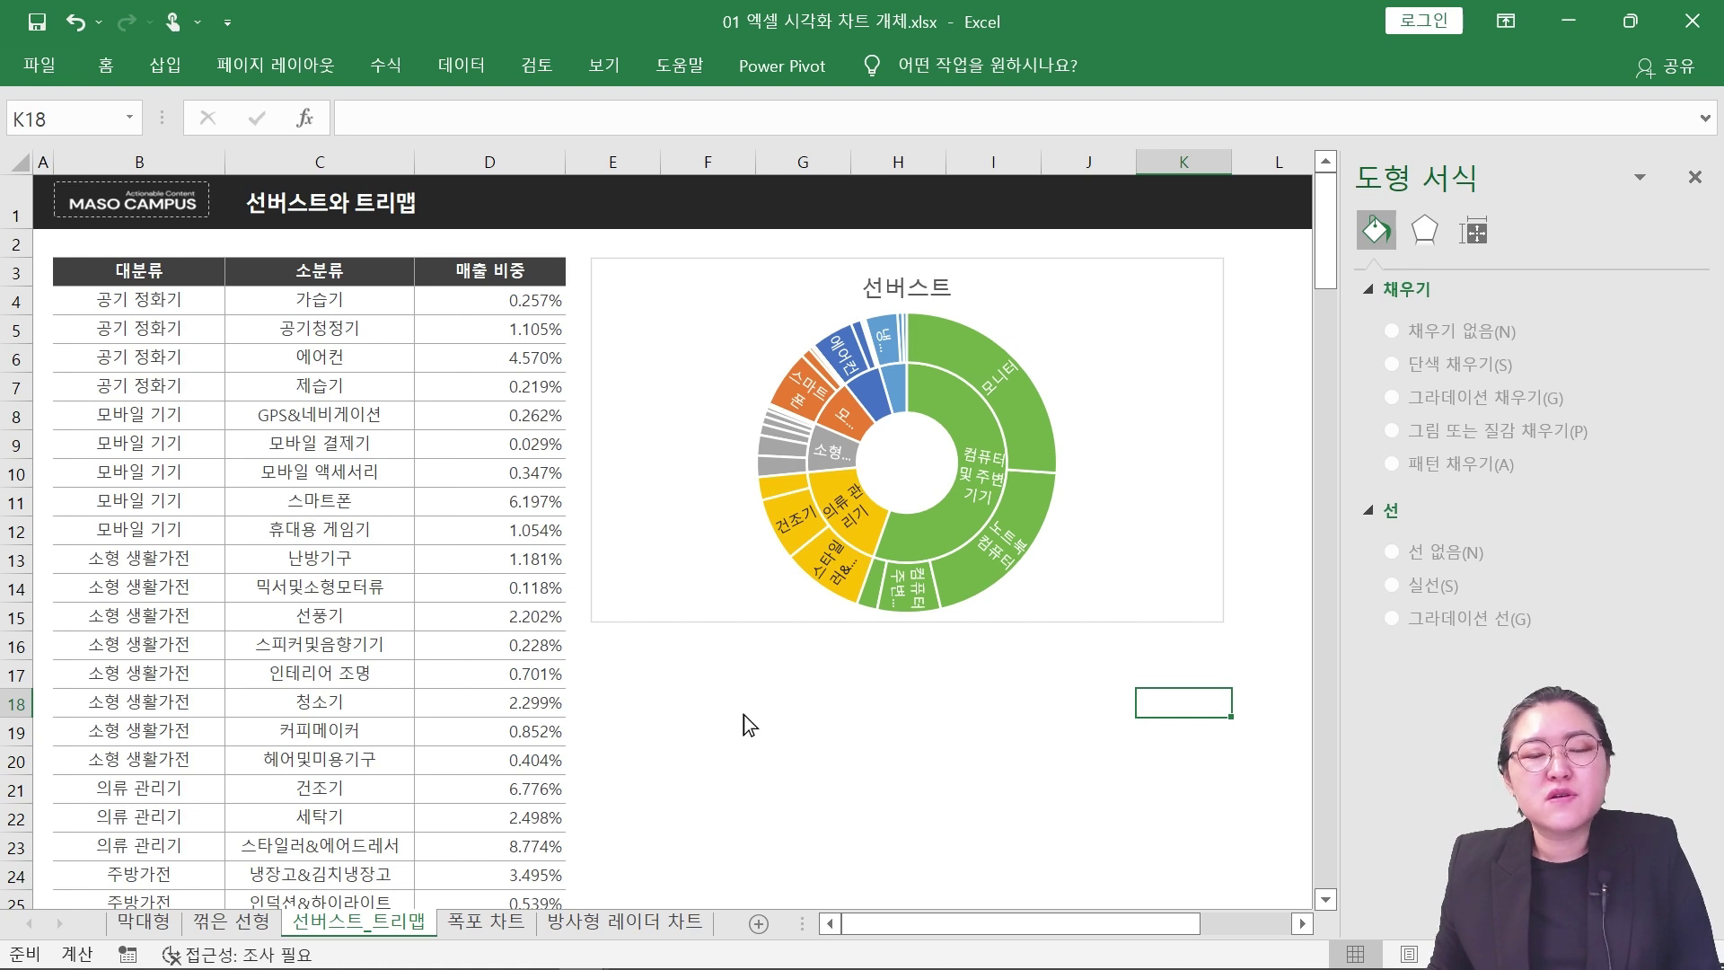
Insert a treemap chart based on the whole 대분류, 소분류 and 매출 비중 table.
click(218, 638)
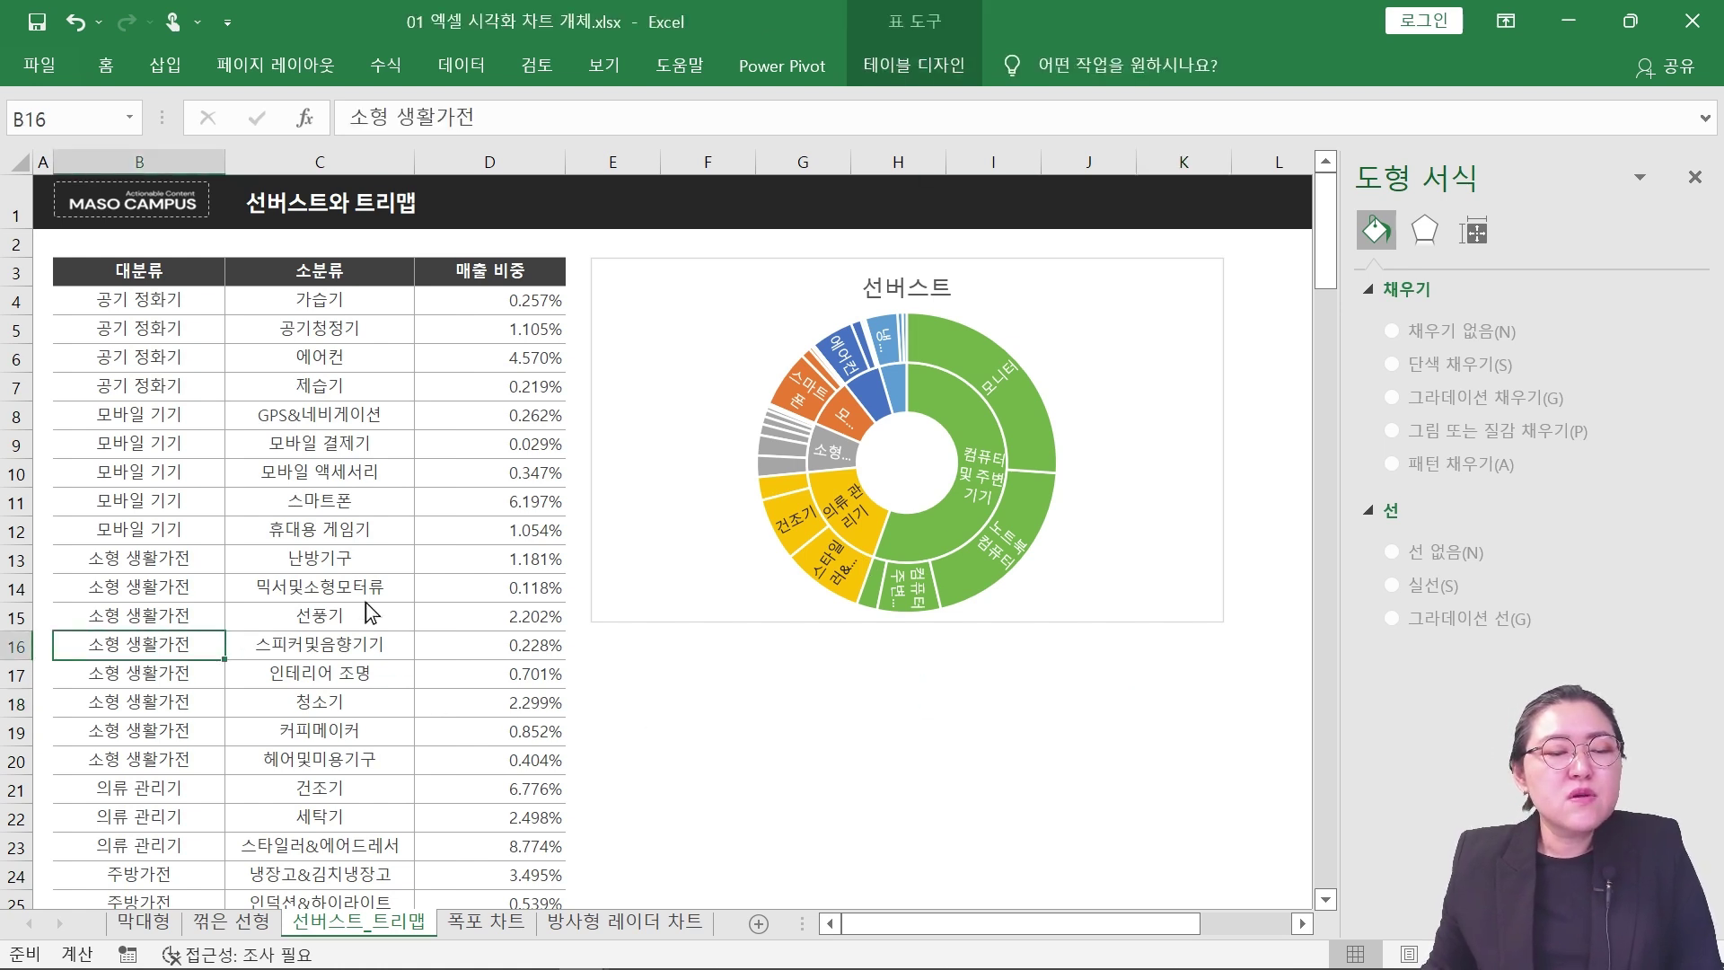
click(332, 566)
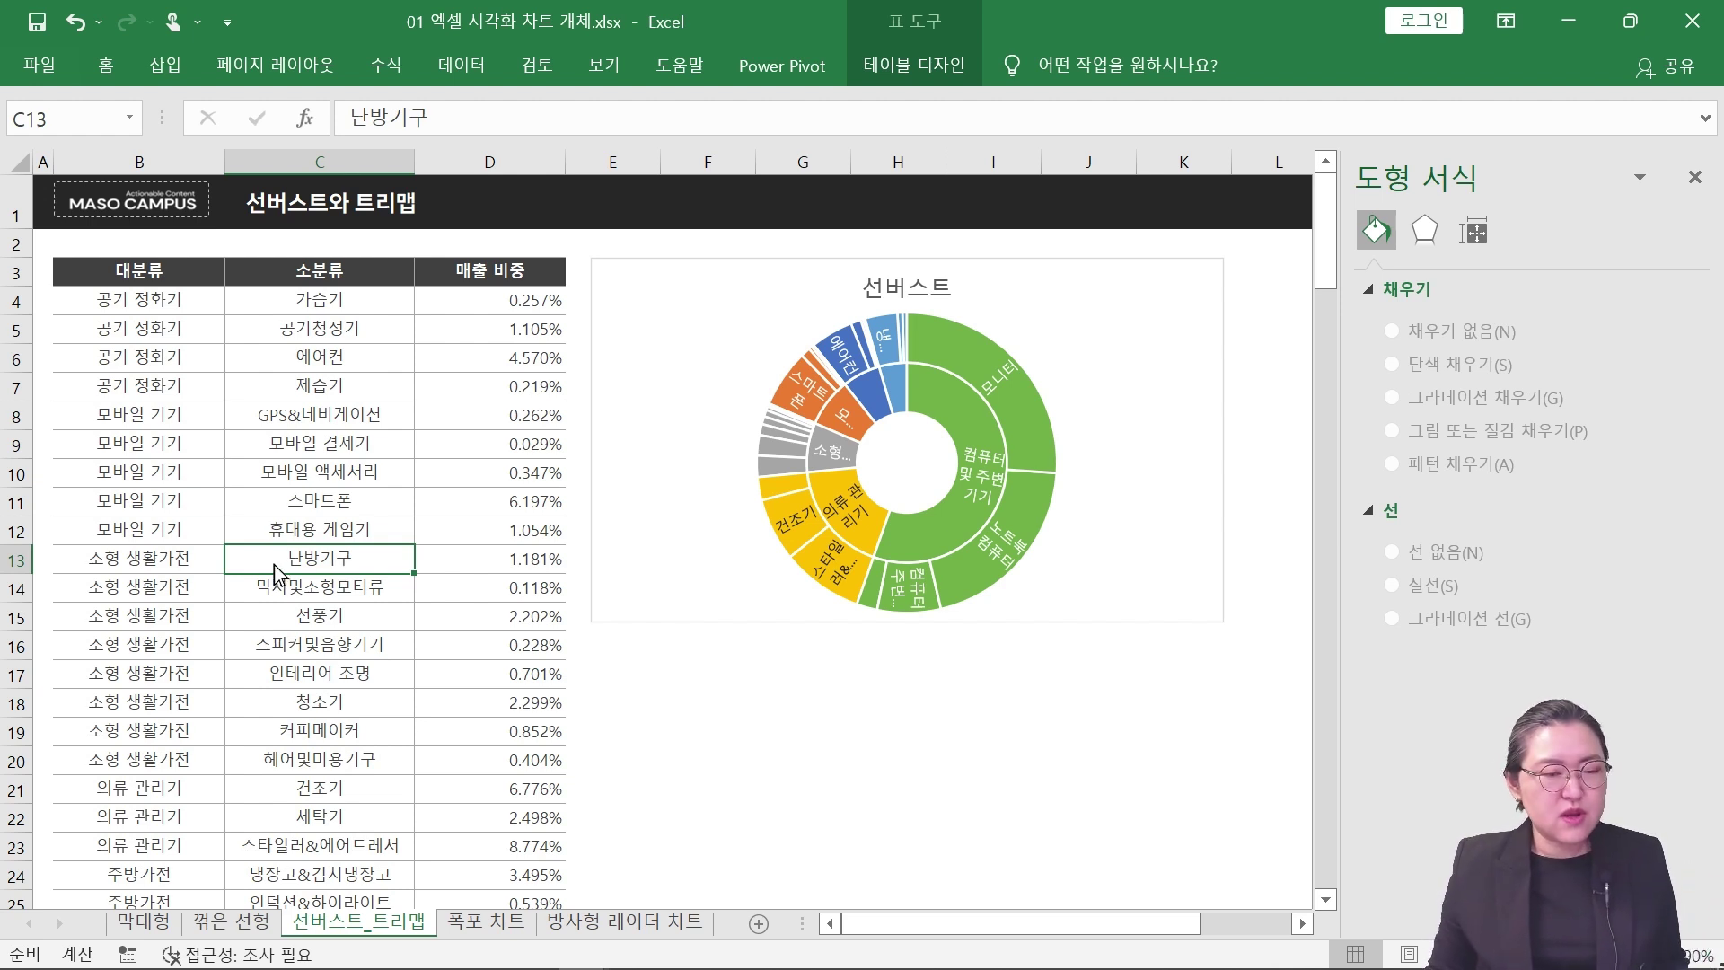
key(ctrl+a)
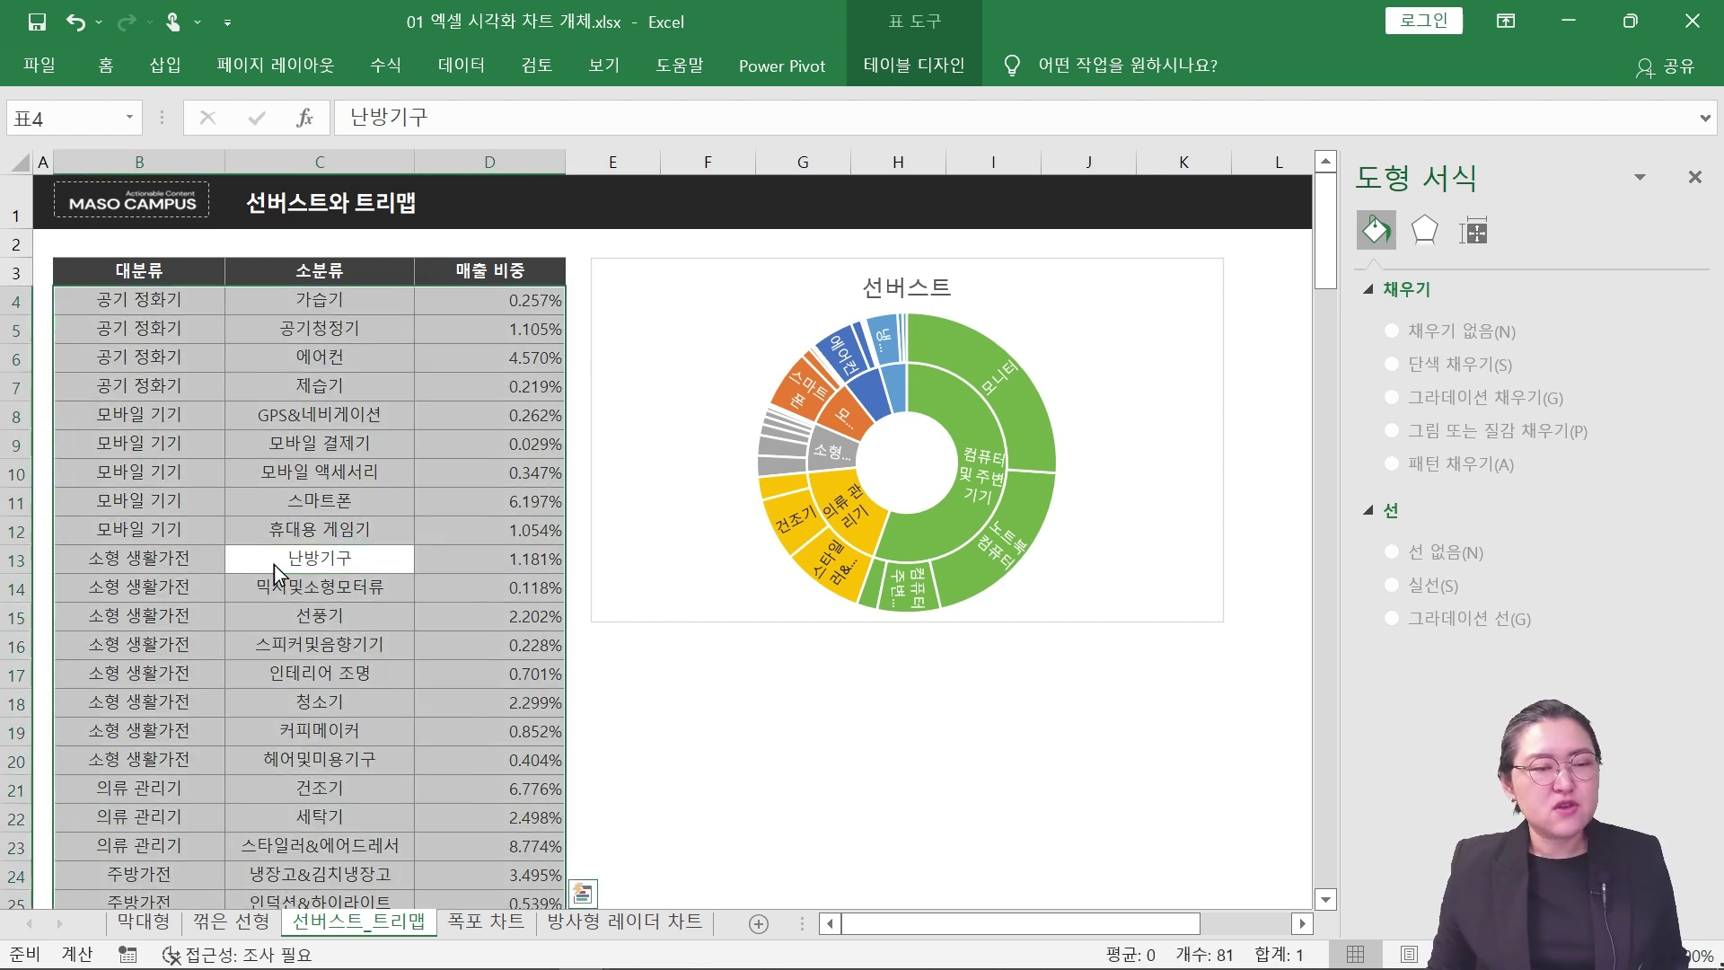
click(166, 65)
click(826, 199)
click(568, 143)
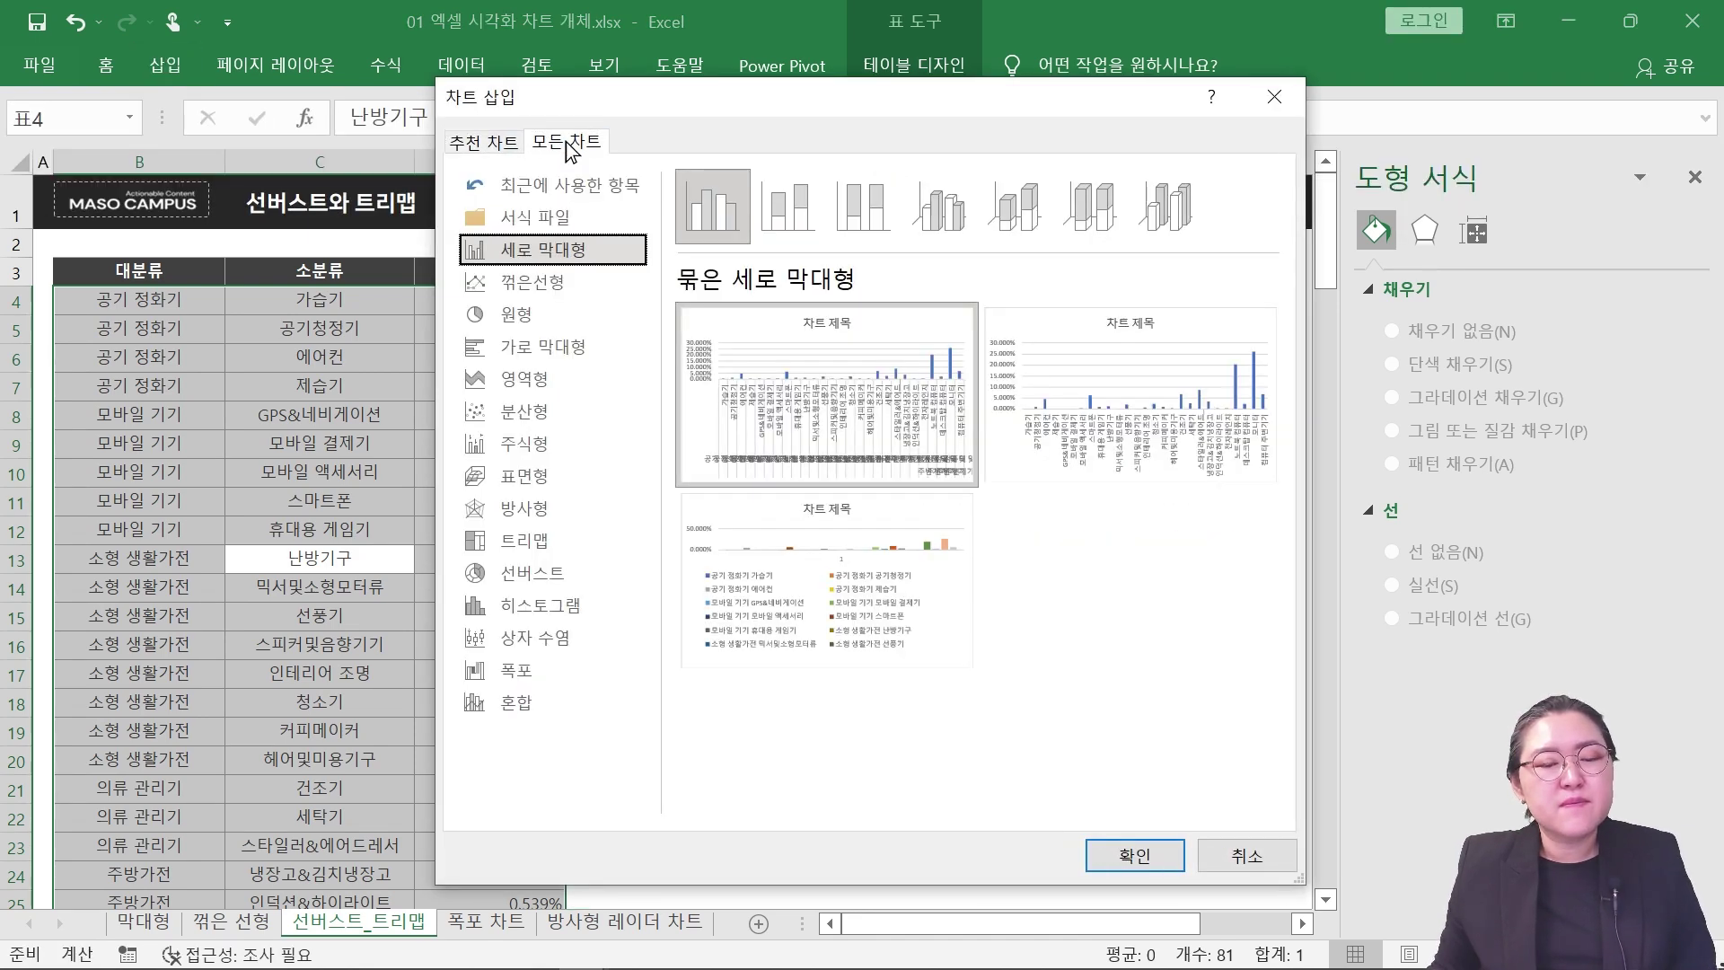
click(520, 542)
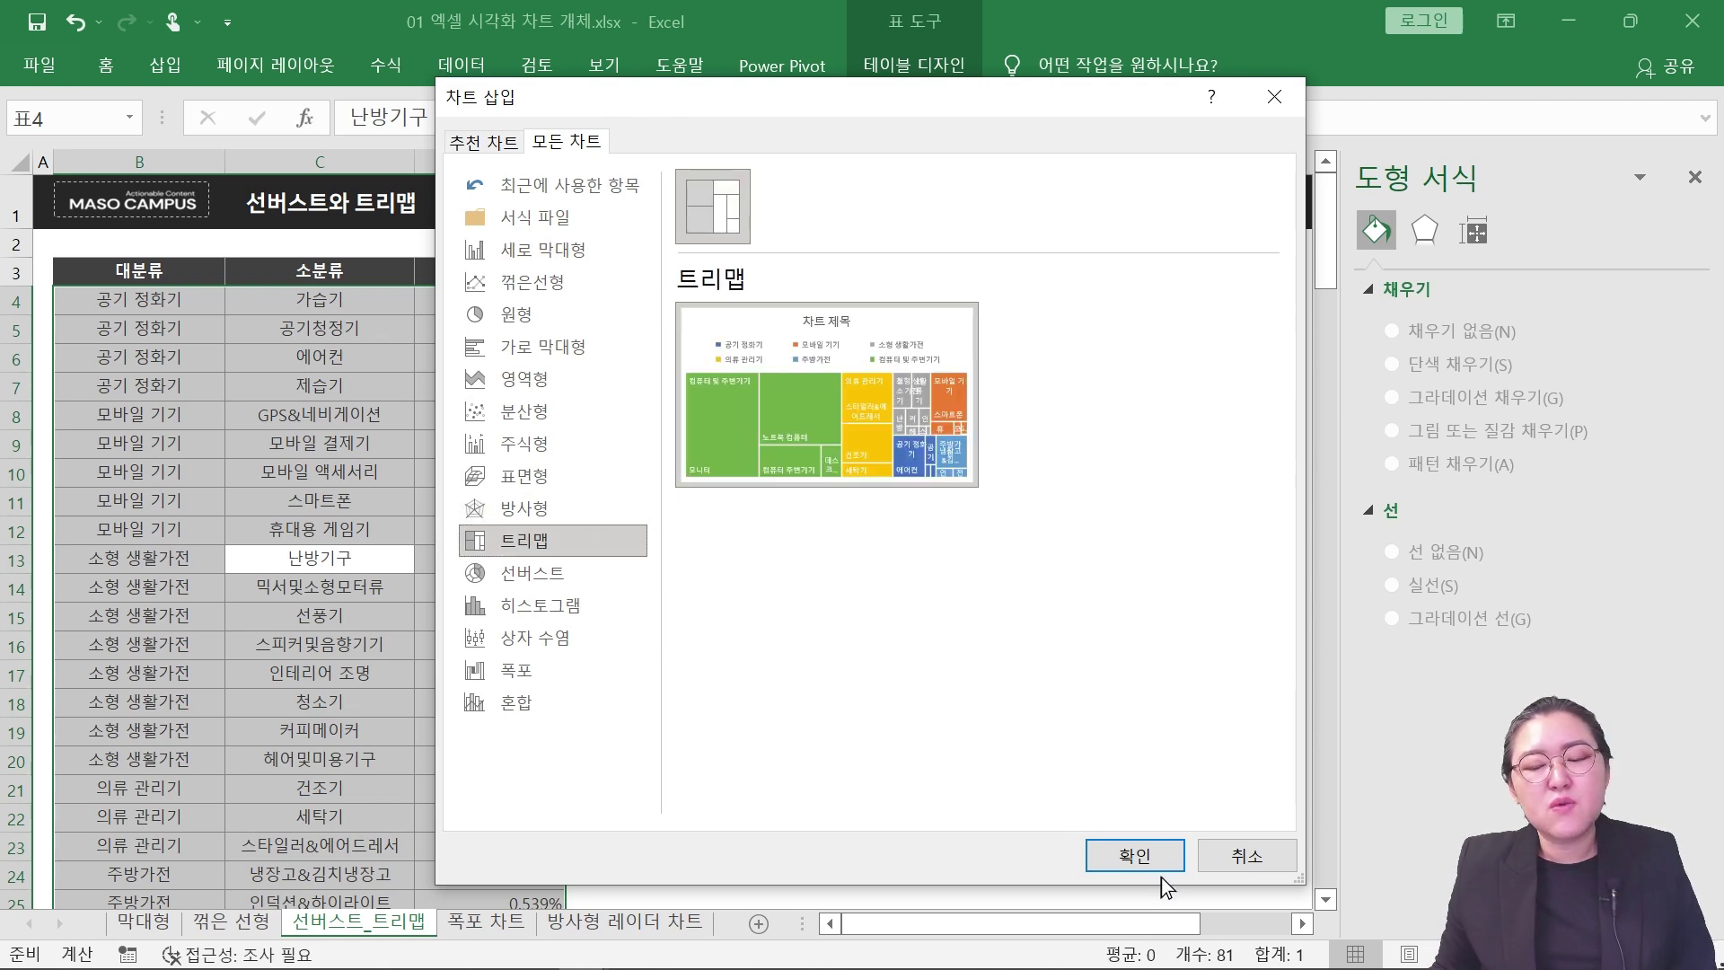
click(1138, 858)
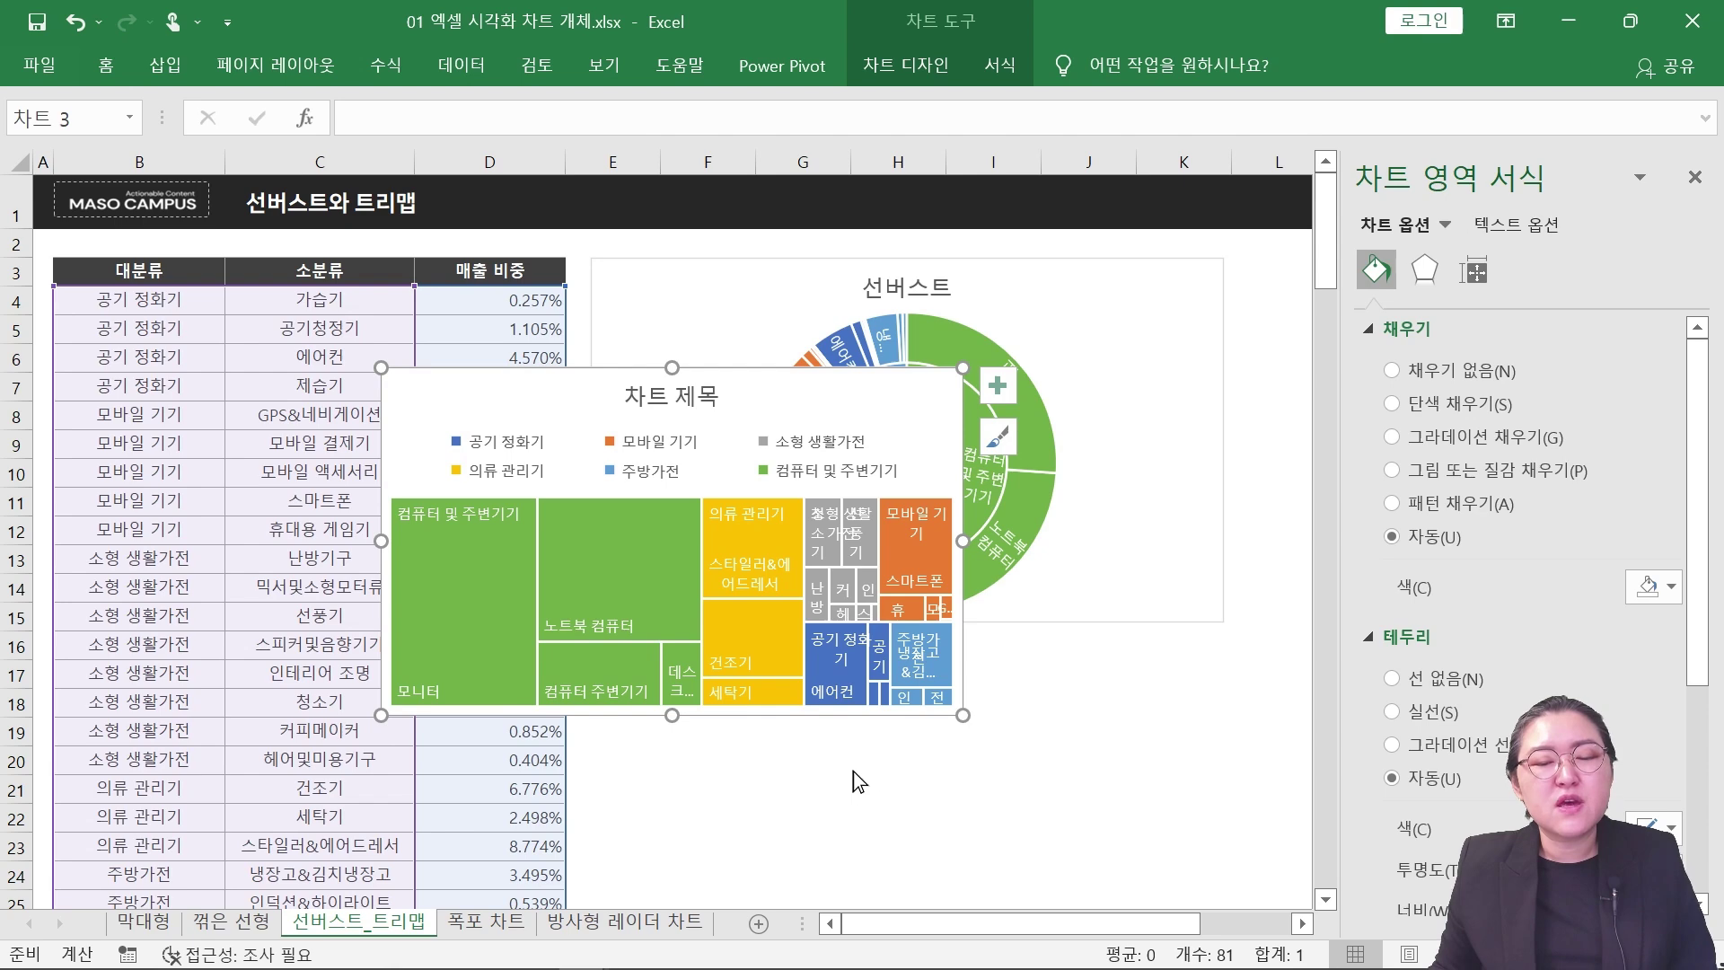
Place the treemap directly below the sunburst chart and enlarge it to end at about column K and row 28.
drag(541, 396, 759, 640)
scroll(1167, 639, down, 1)
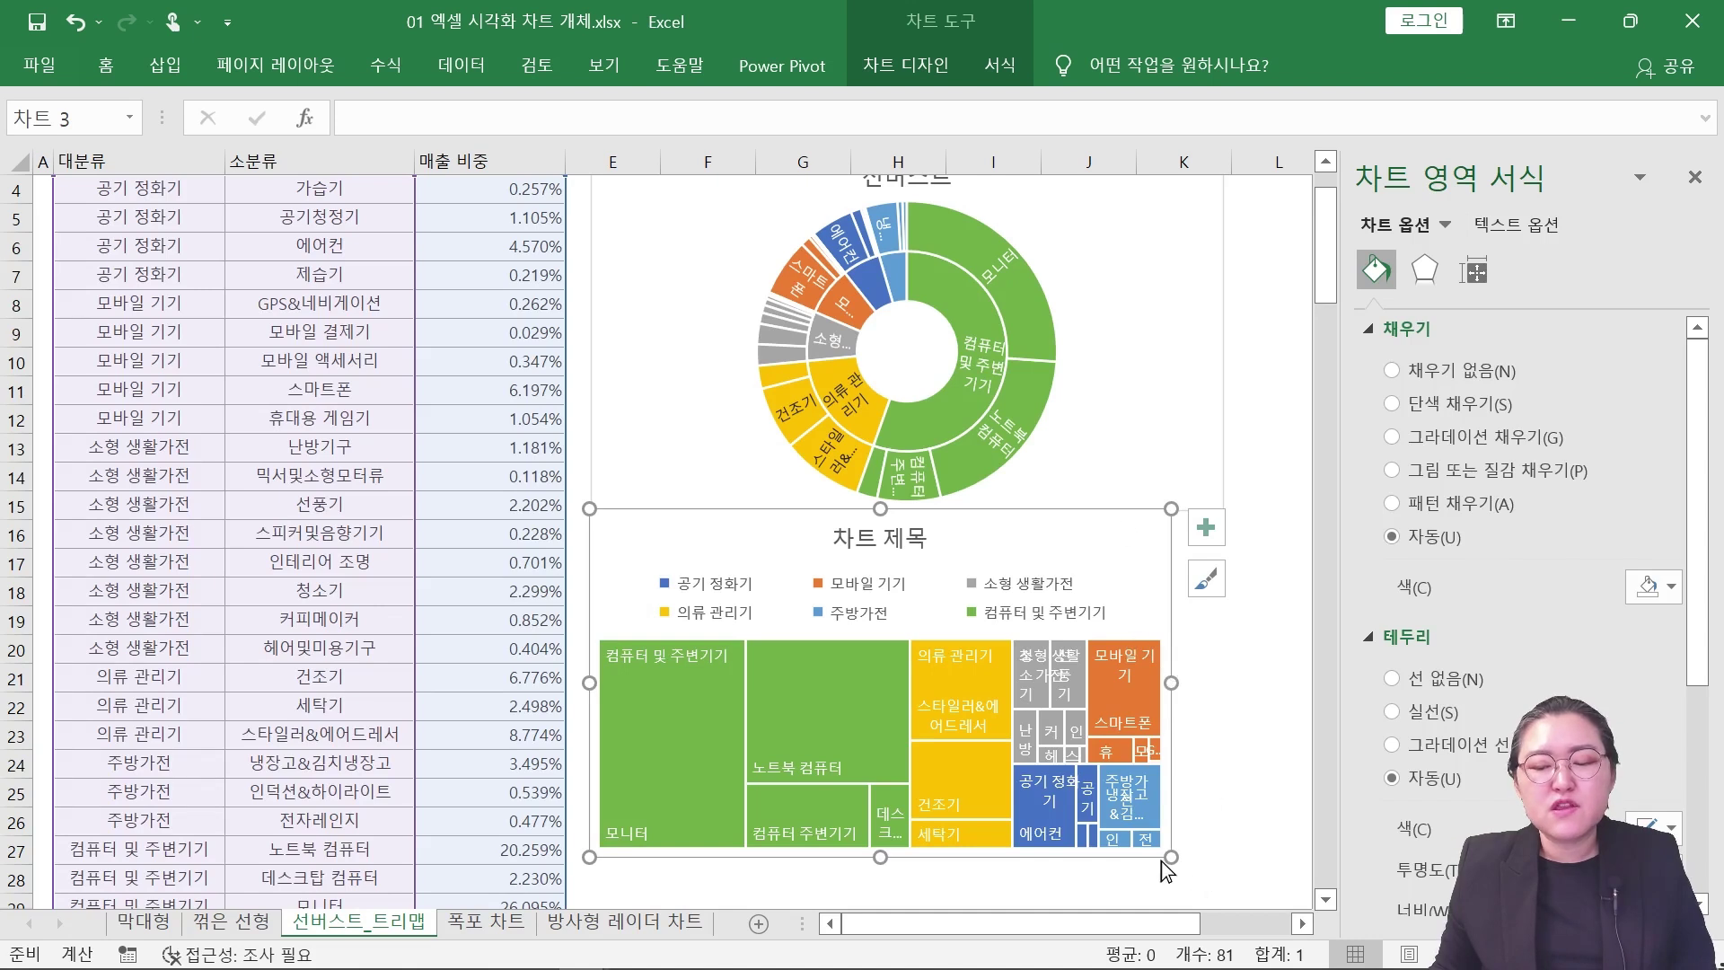
drag(1166, 860, 1225, 883)
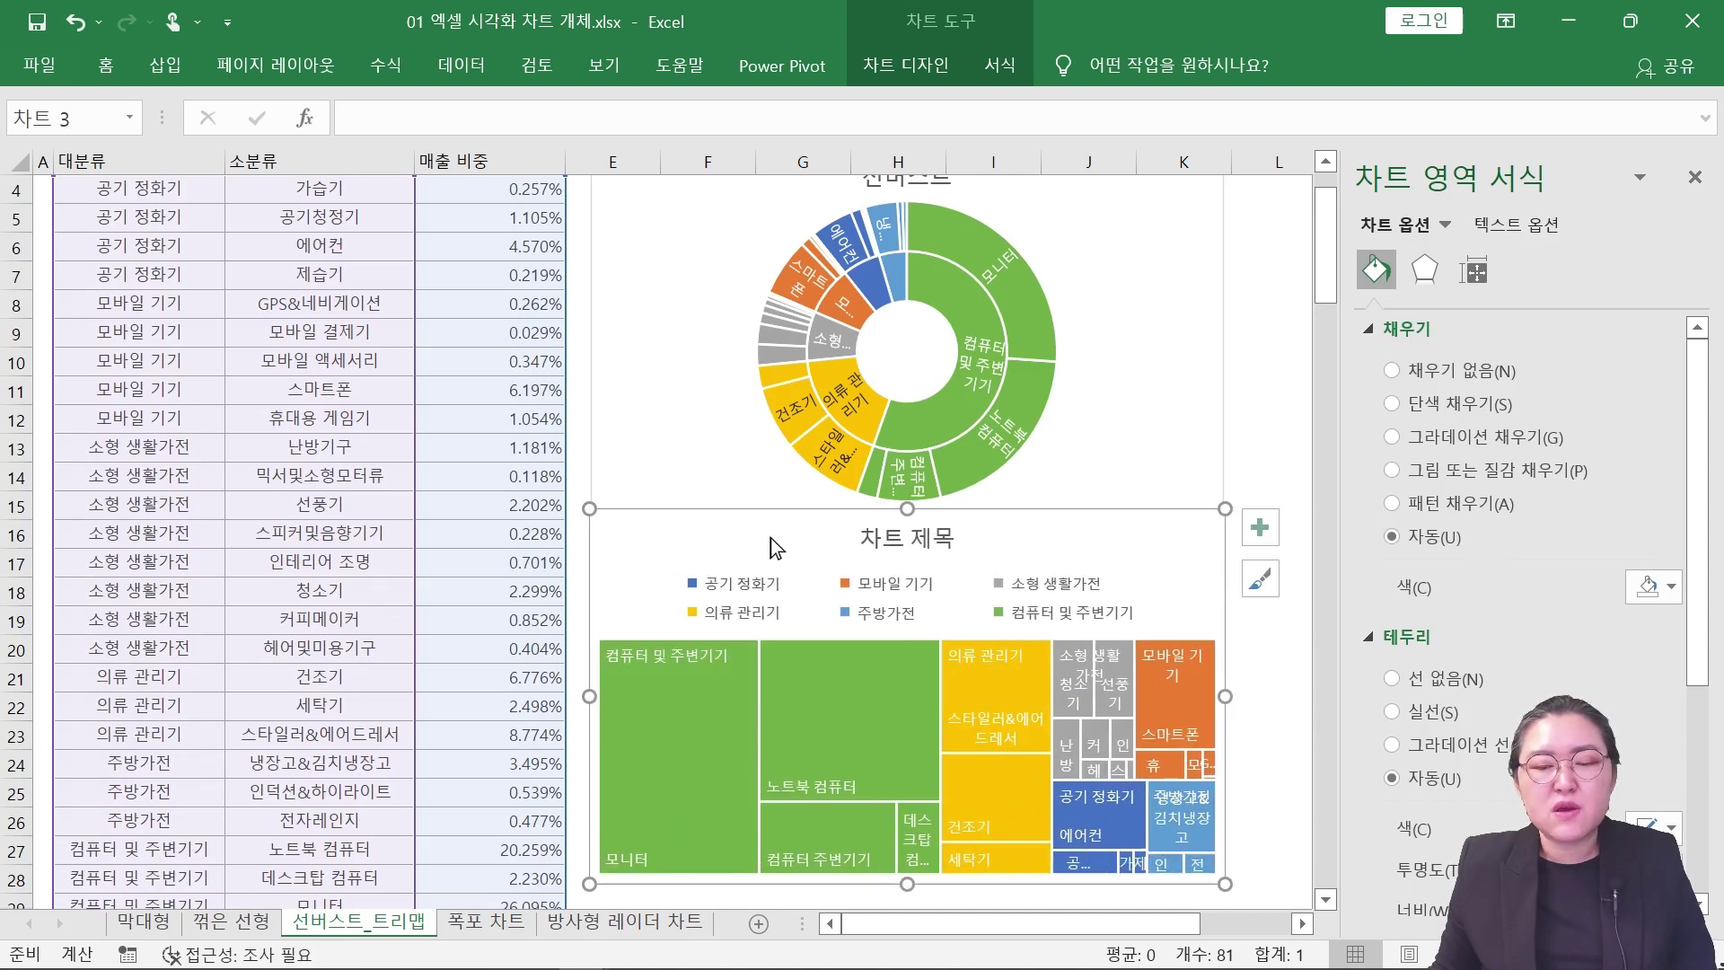
mouse_move(771, 537)
mouse_down()
mouse_move(771, 578)
mouse_move(773, 542)
mouse_up()
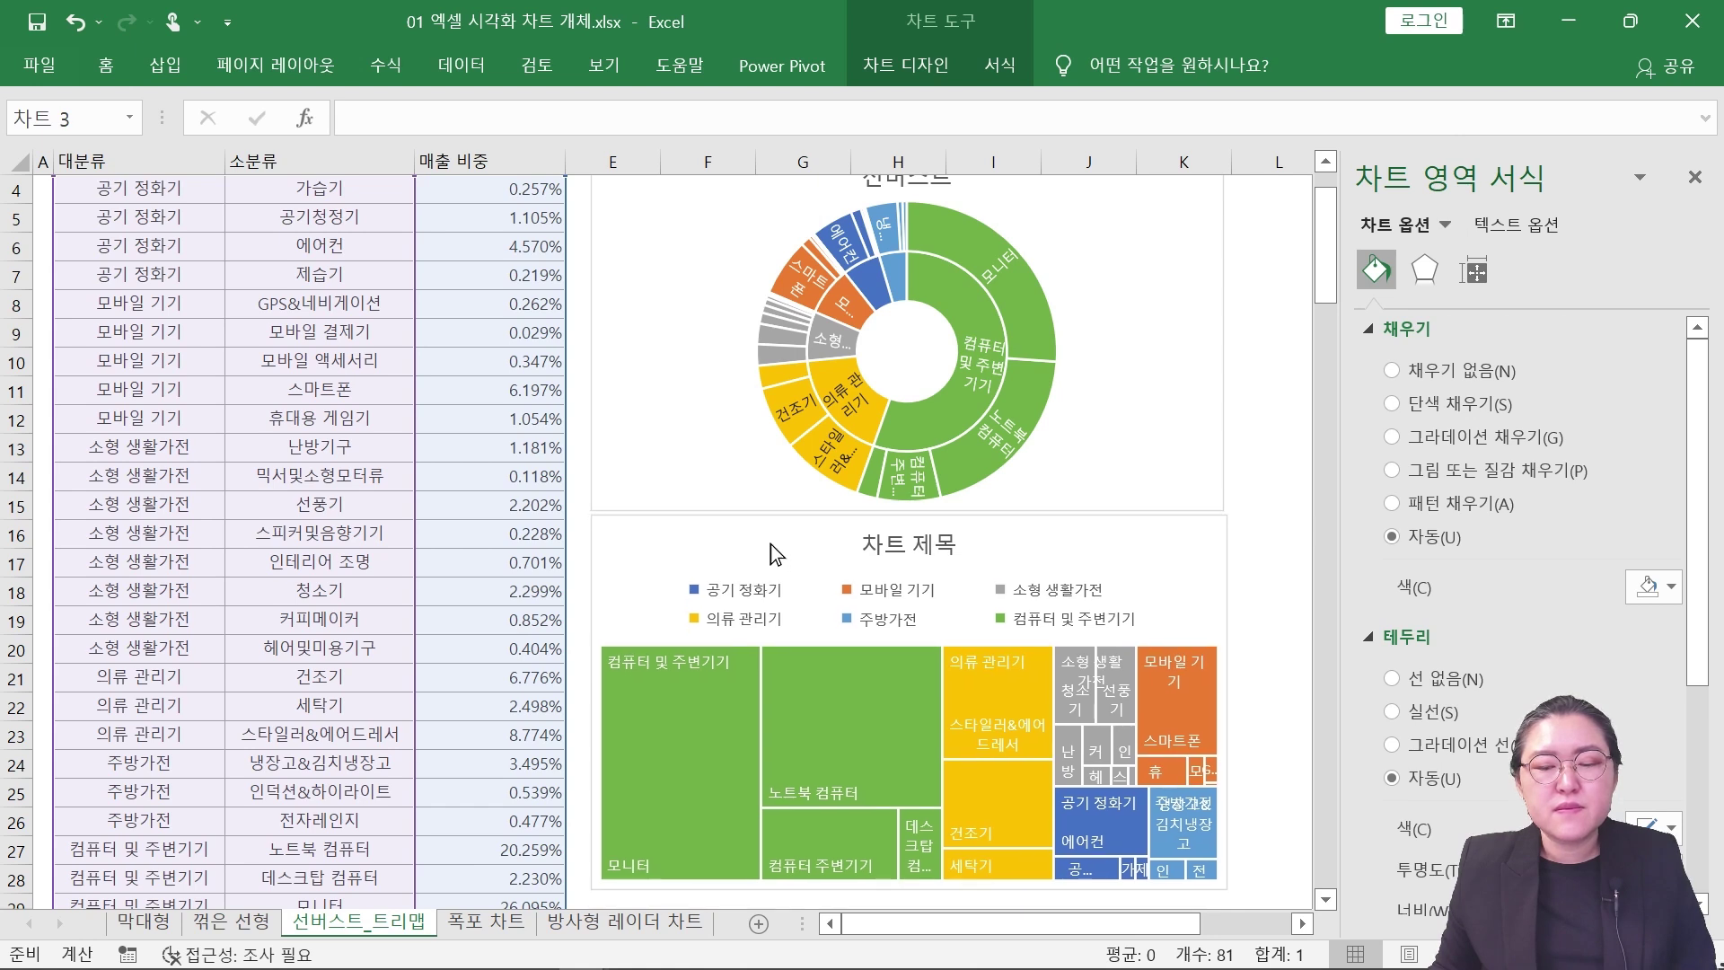
Change the treemap's chart title to 트리맵 and deselect the chart.
click(875, 548)
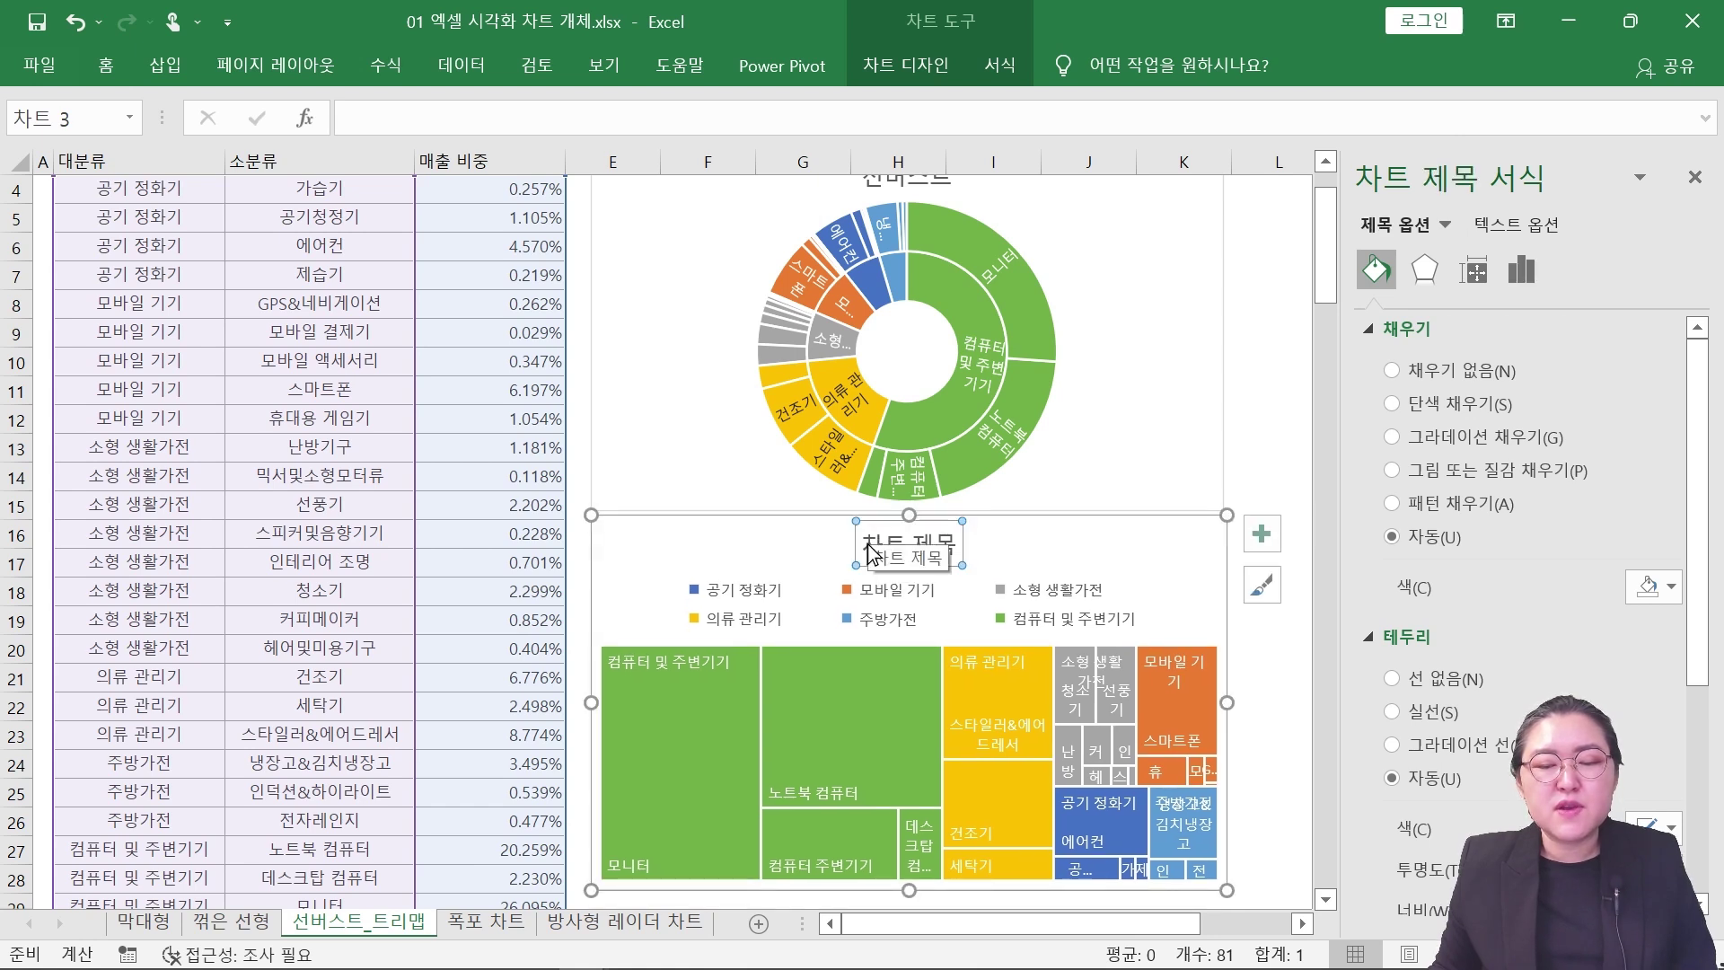
drag(869, 544, 956, 542)
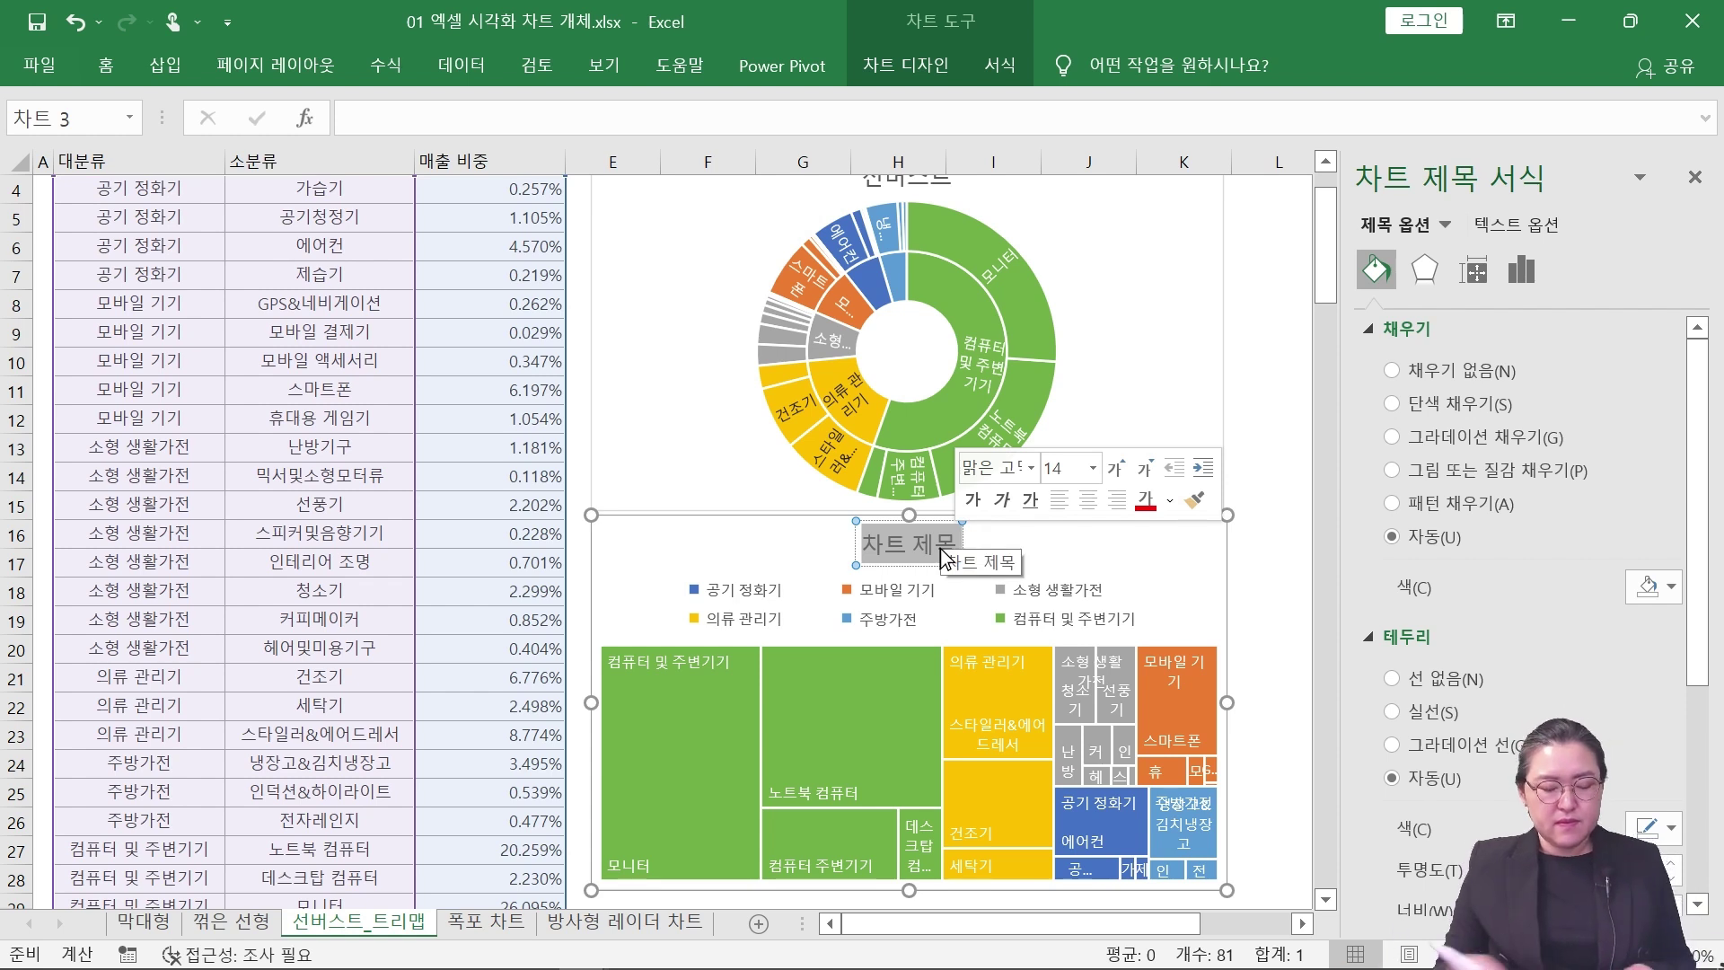
text(트리맵)
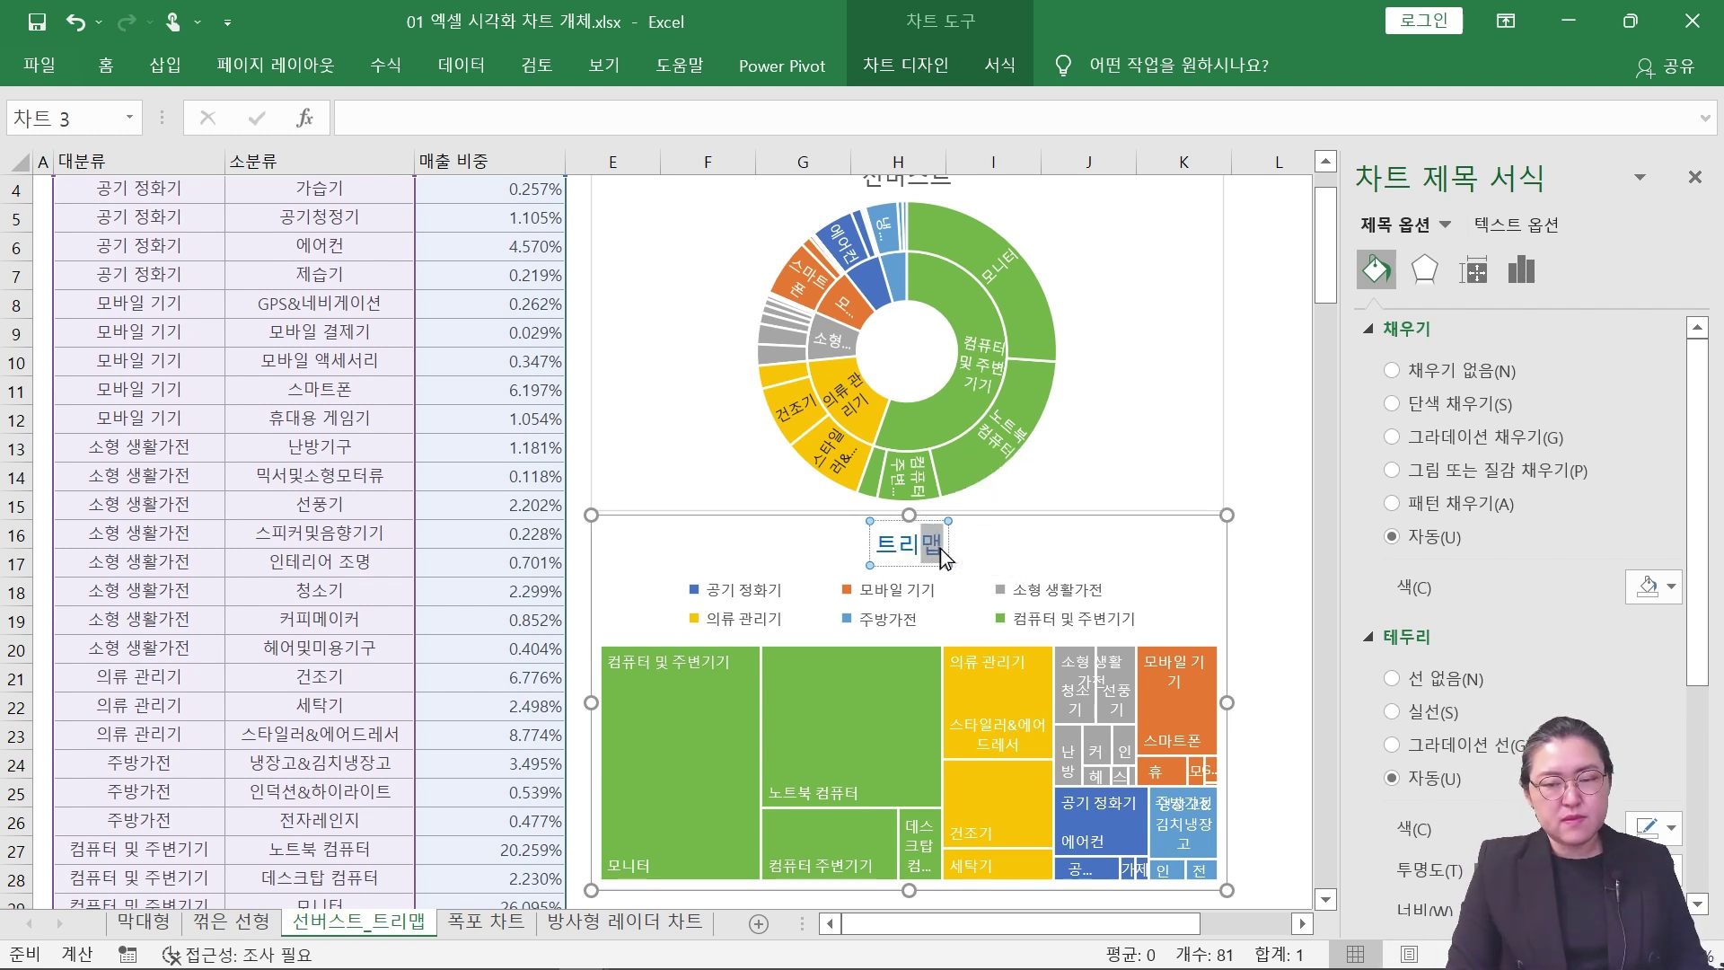
click(1246, 562)
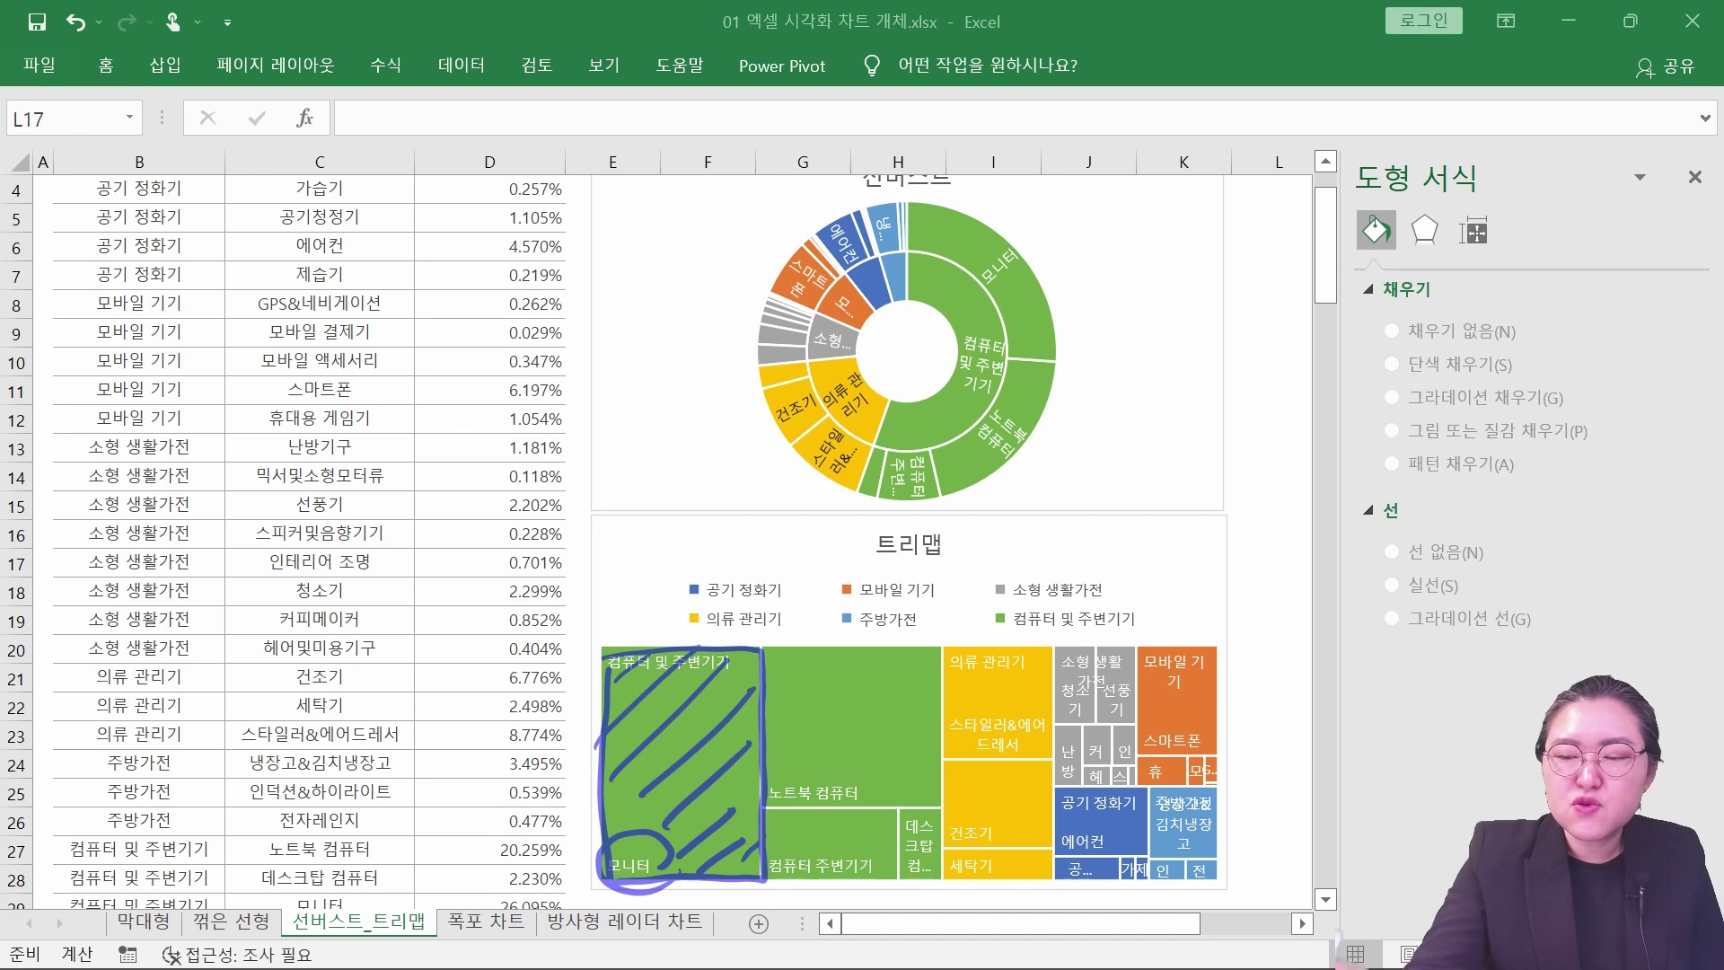
Compare the treemap tiles for 모니터 and 노트북 컴퓨터 with their sales shares in the table.
scroll(450, 455, down, 1)
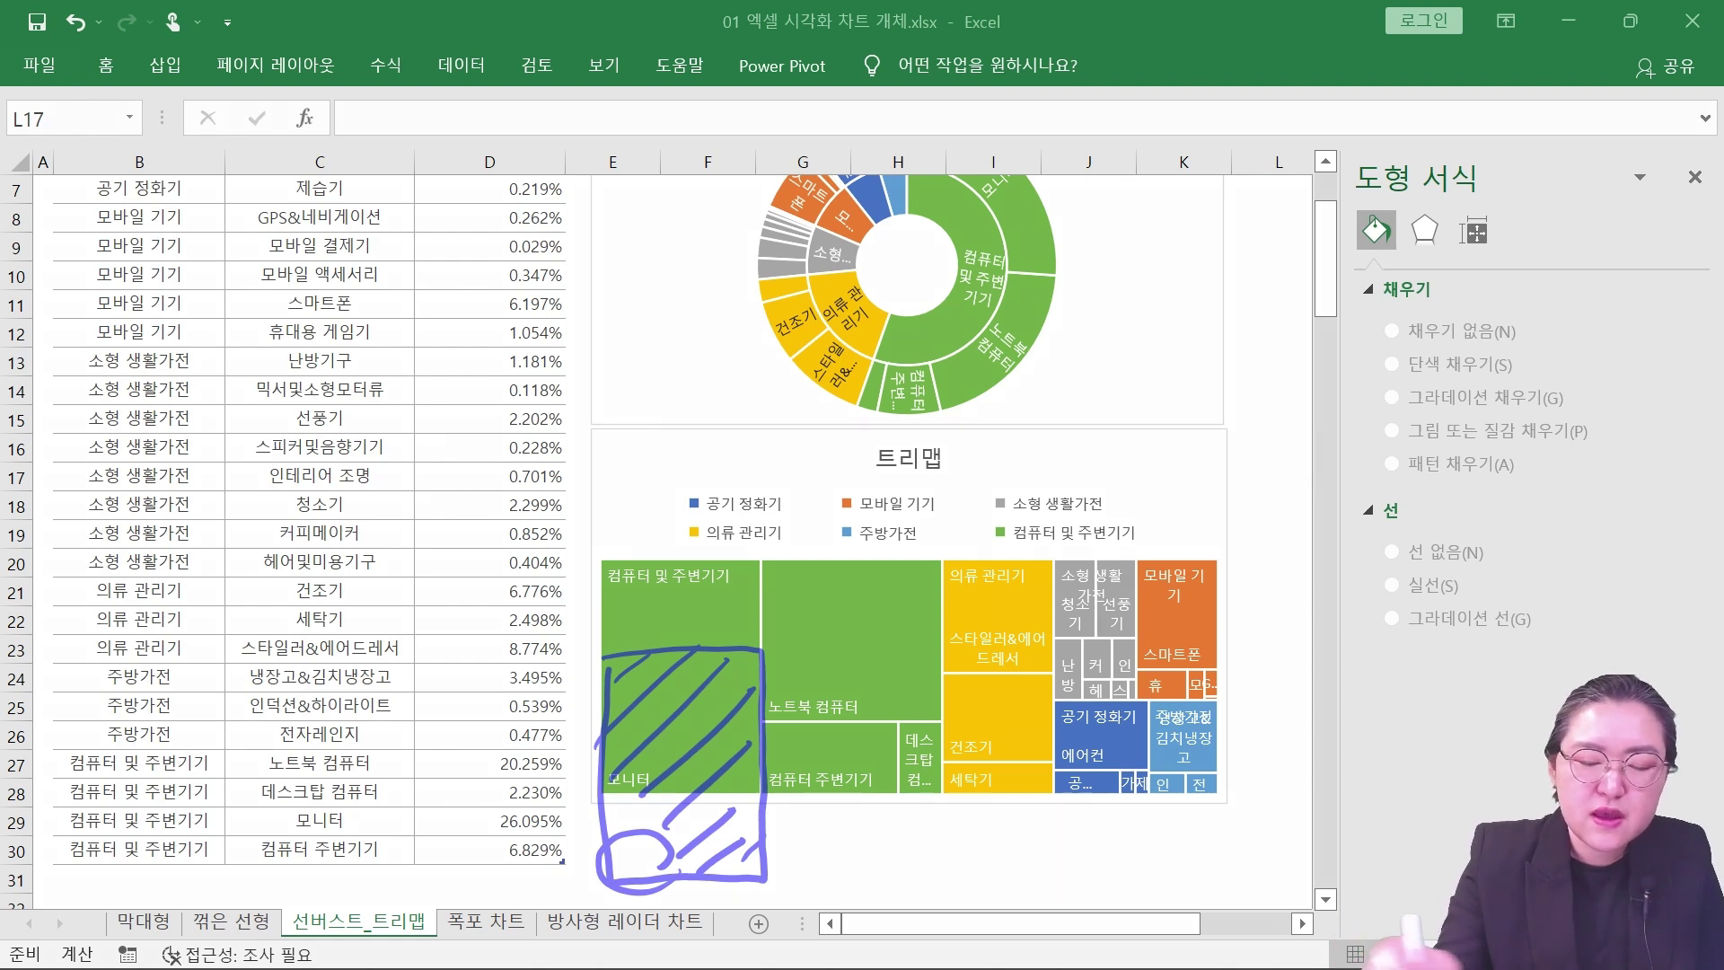
drag(549, 802, 543, 799)
mouse_move(620, 611)
mouse_down()
mouse_move(720, 600)
mouse_move(721, 571)
mouse_move(733, 593)
mouse_up()
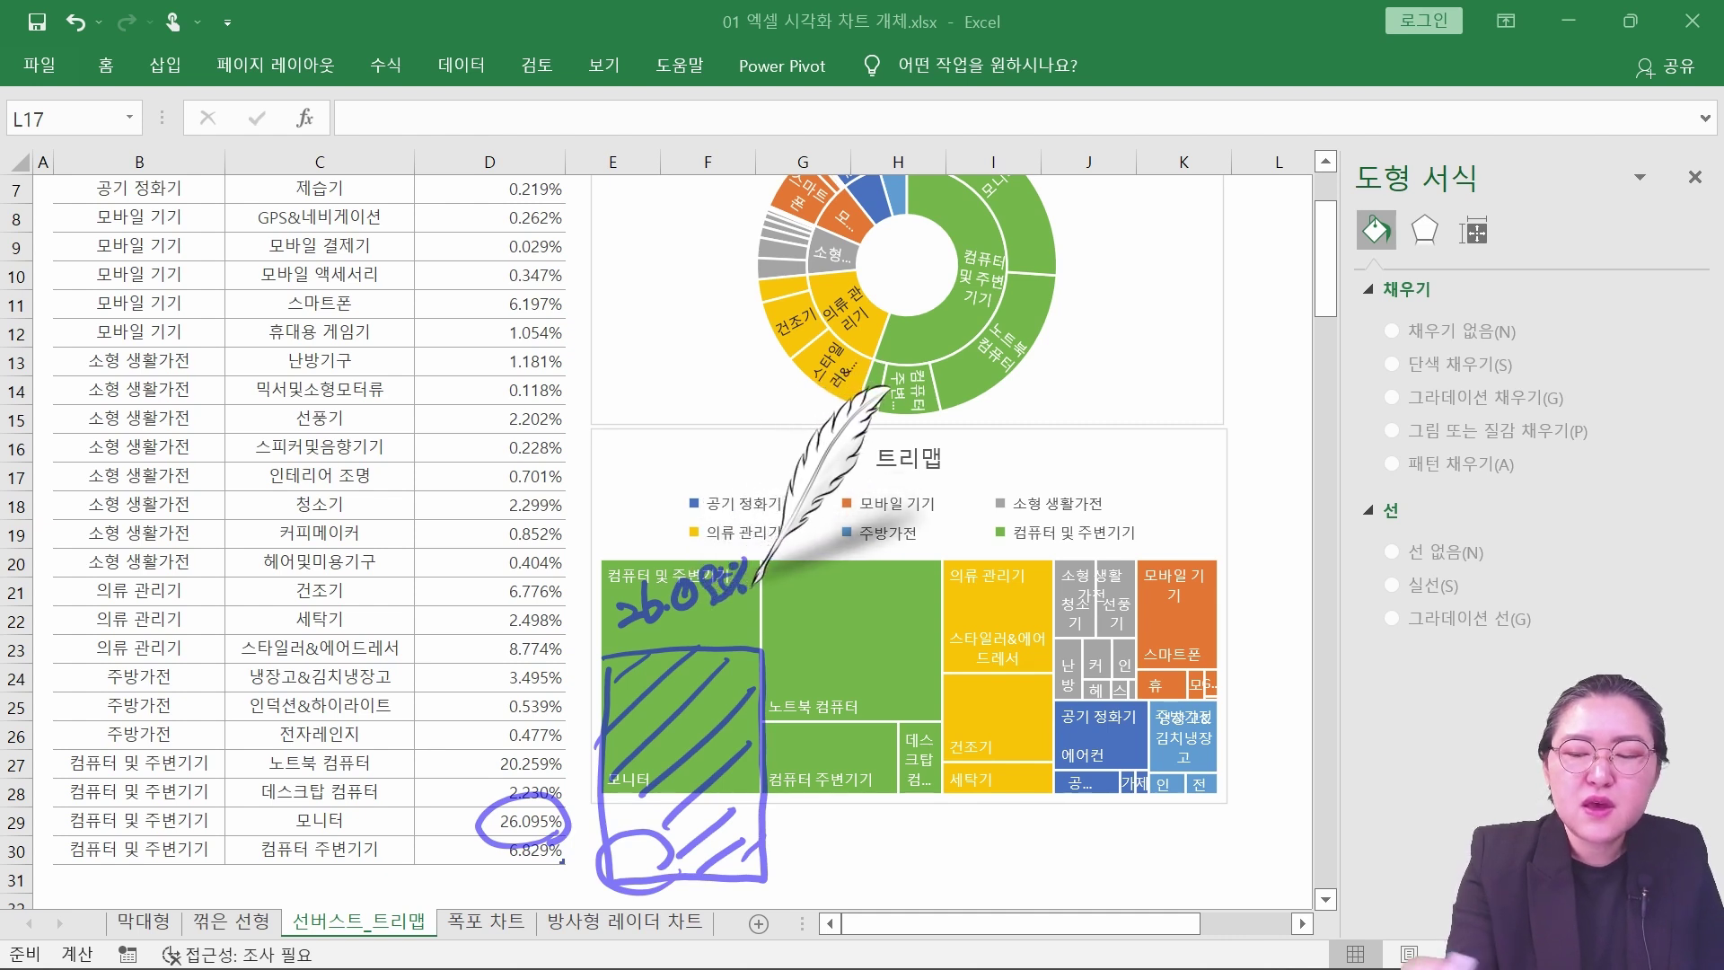
mouse_move(606, 669)
mouse_down()
mouse_move(655, 892)
mouse_move(681, 854)
mouse_move(754, 848)
mouse_up()
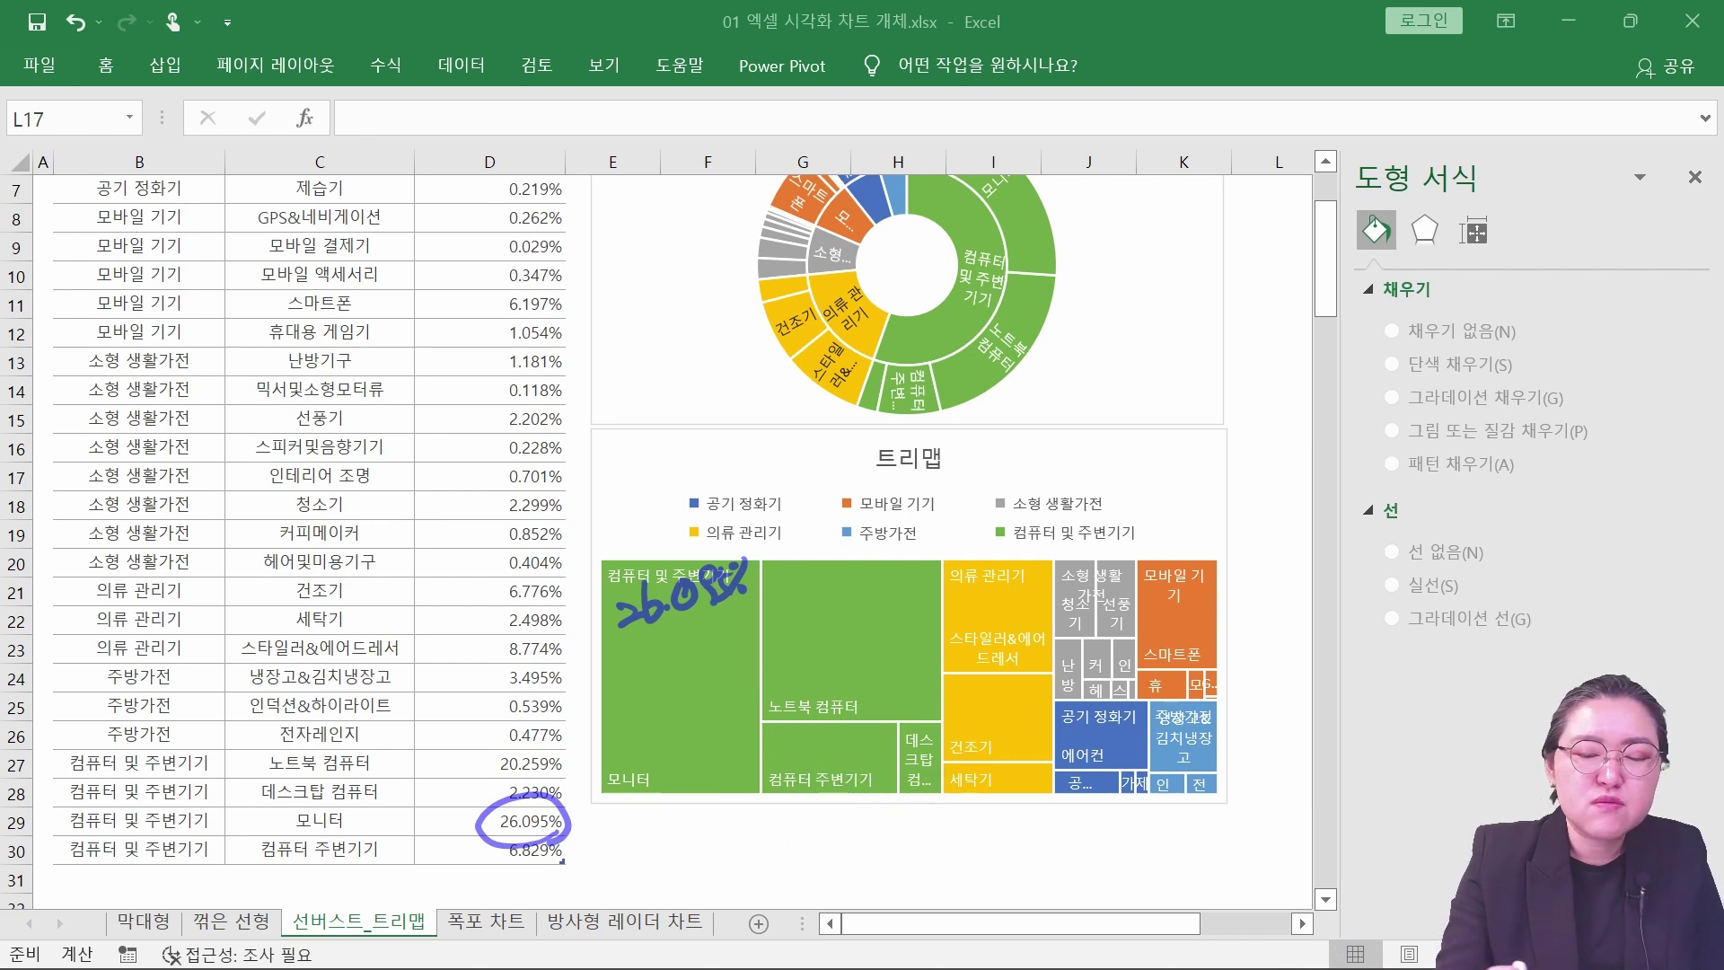
drag(468, 769, 561, 770)
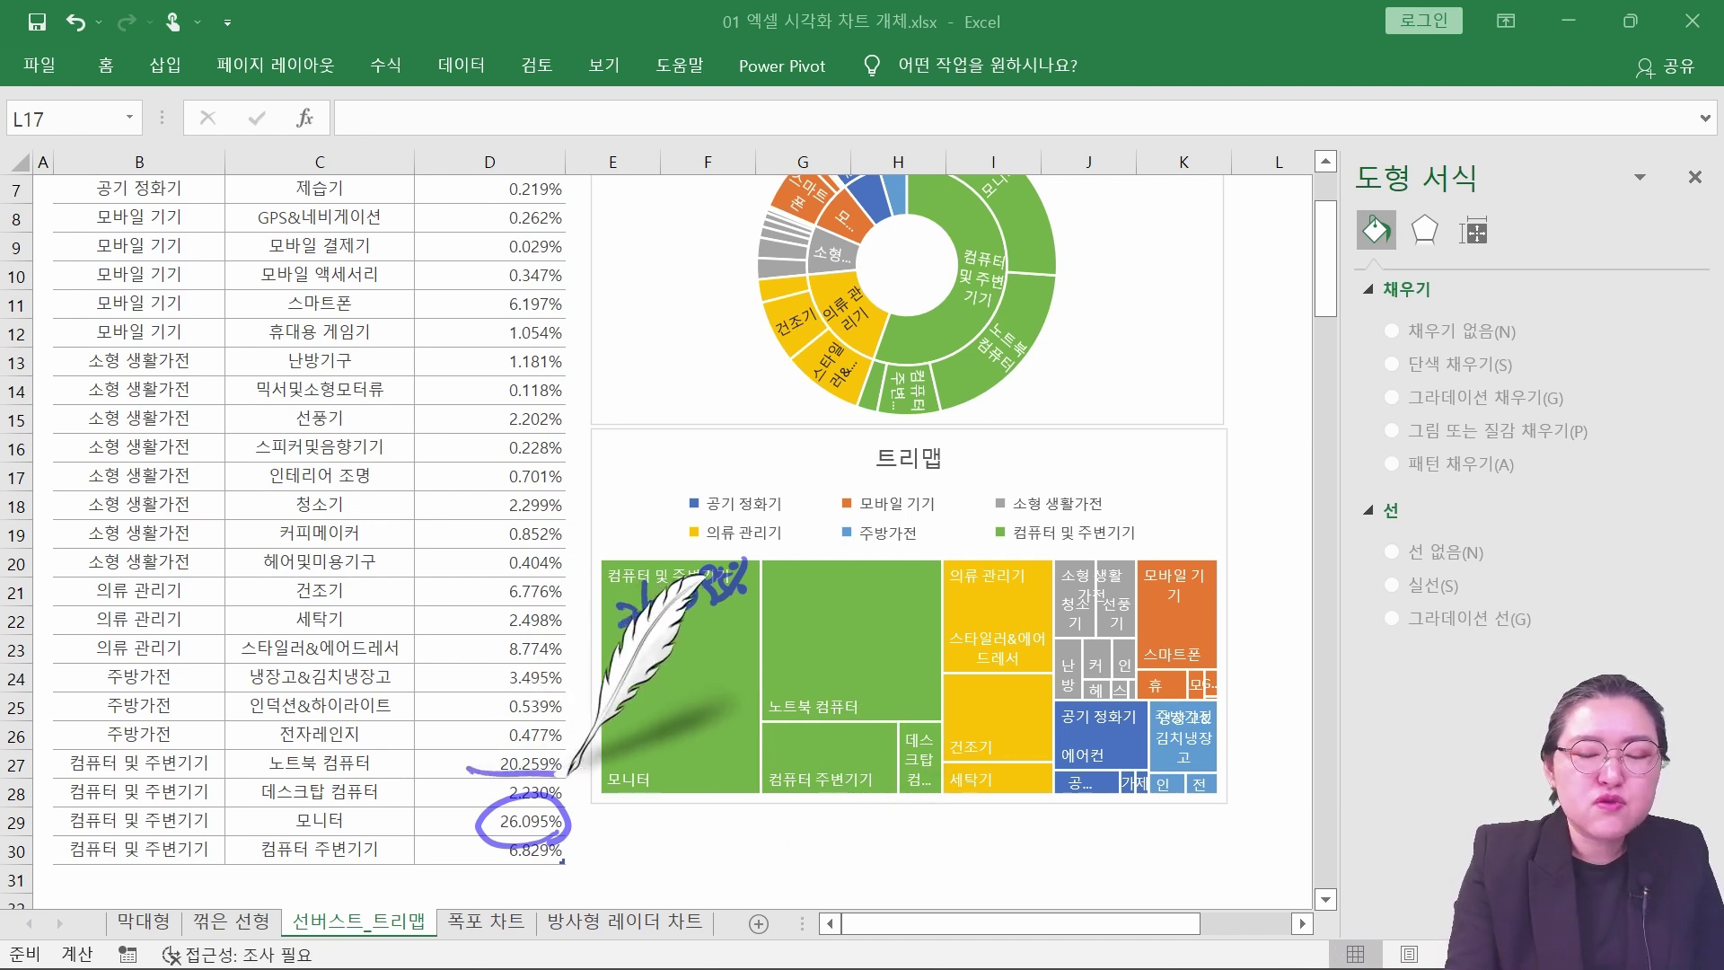
mouse_move(787, 634)
mouse_down()
mouse_move(827, 640)
mouse_move(884, 606)
mouse_move(947, 626)
mouse_up()
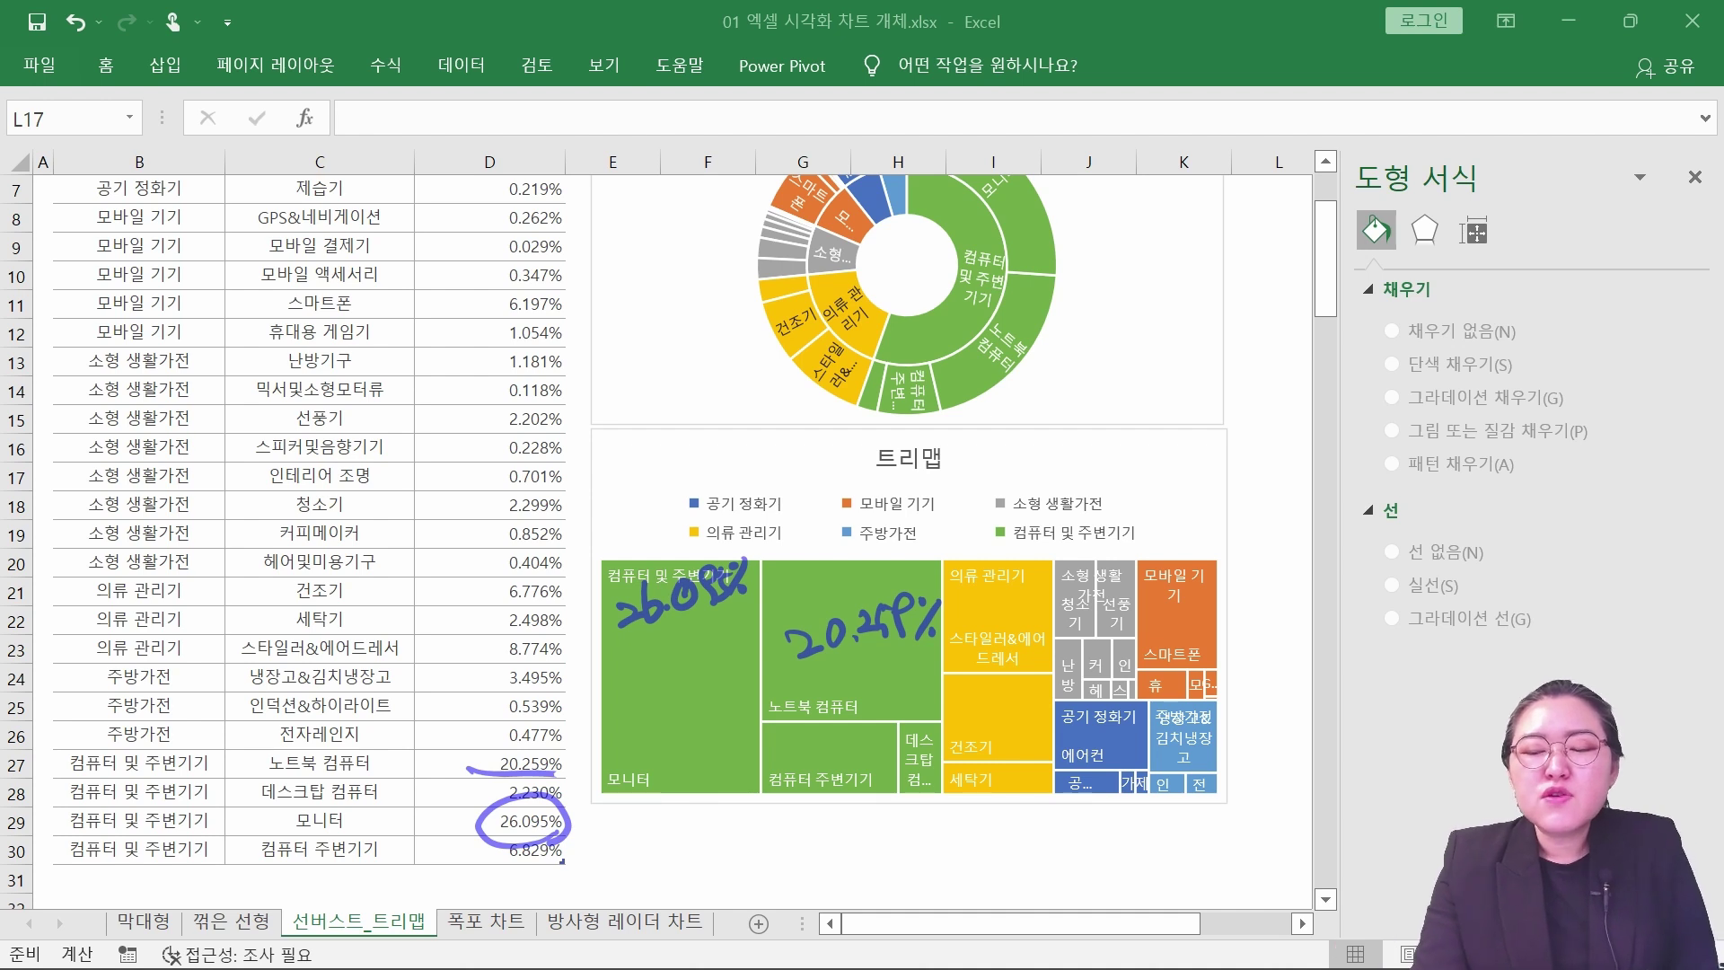
key(Escape)
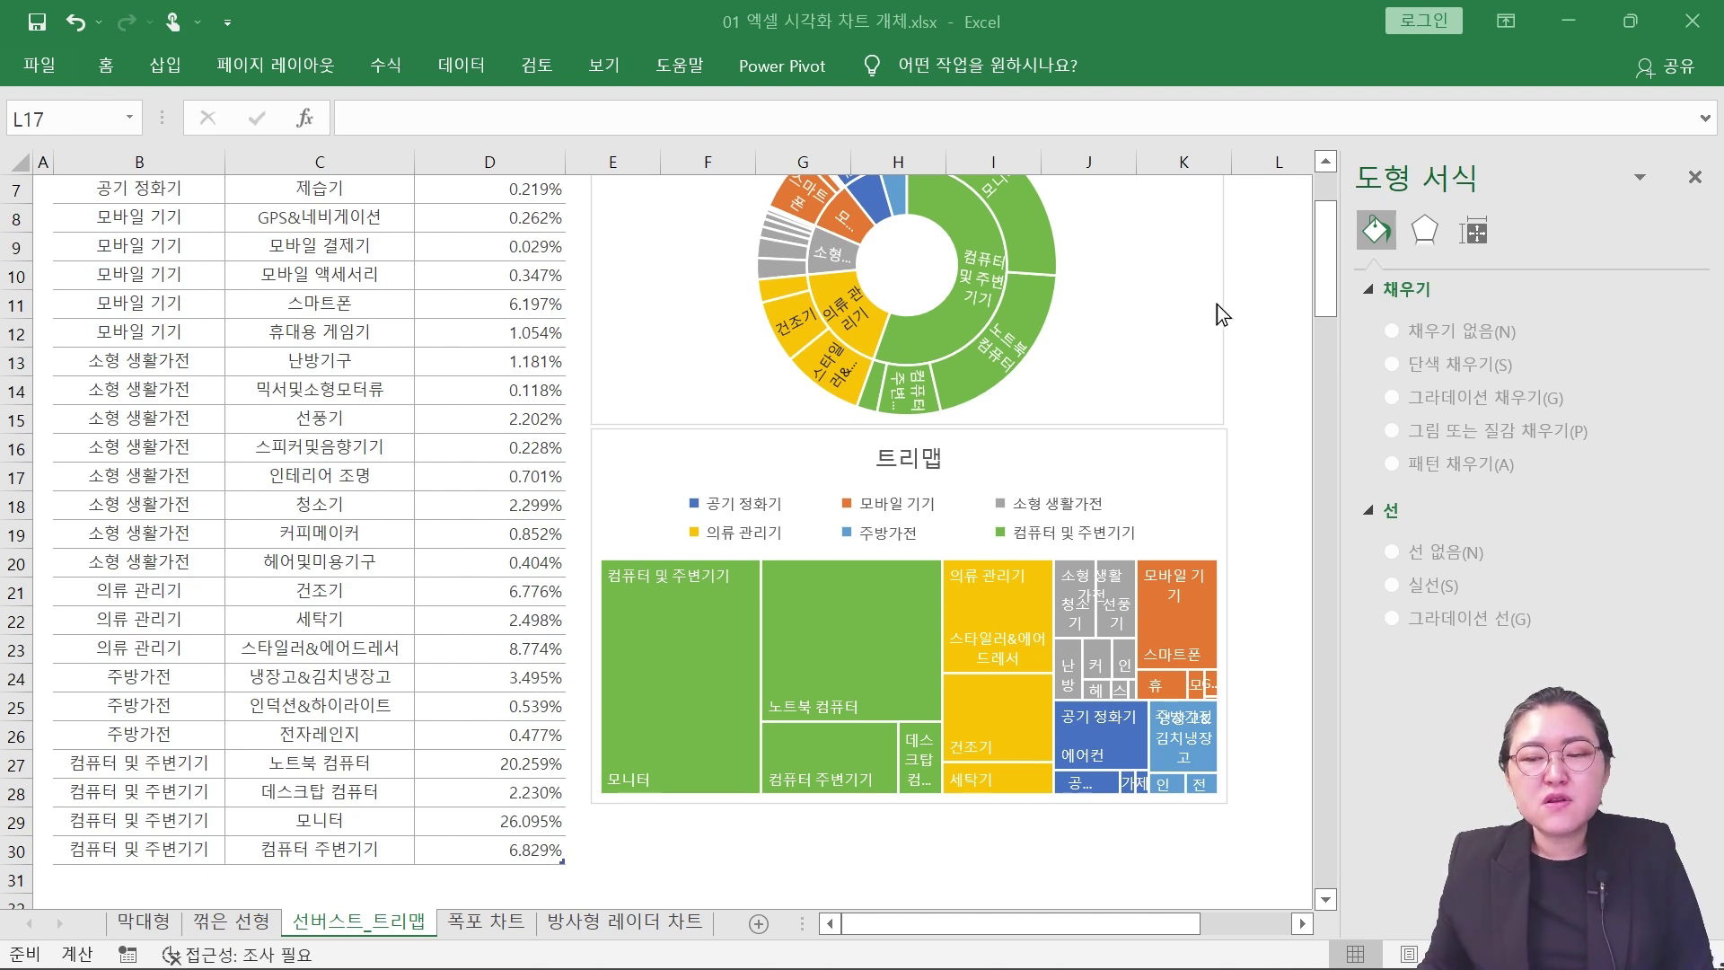
Compare how the treemap's 컴퓨터 및 주변기기 block and the full sunburst ring present the category hierarchy.
scroll(1257, 326, up, 1)
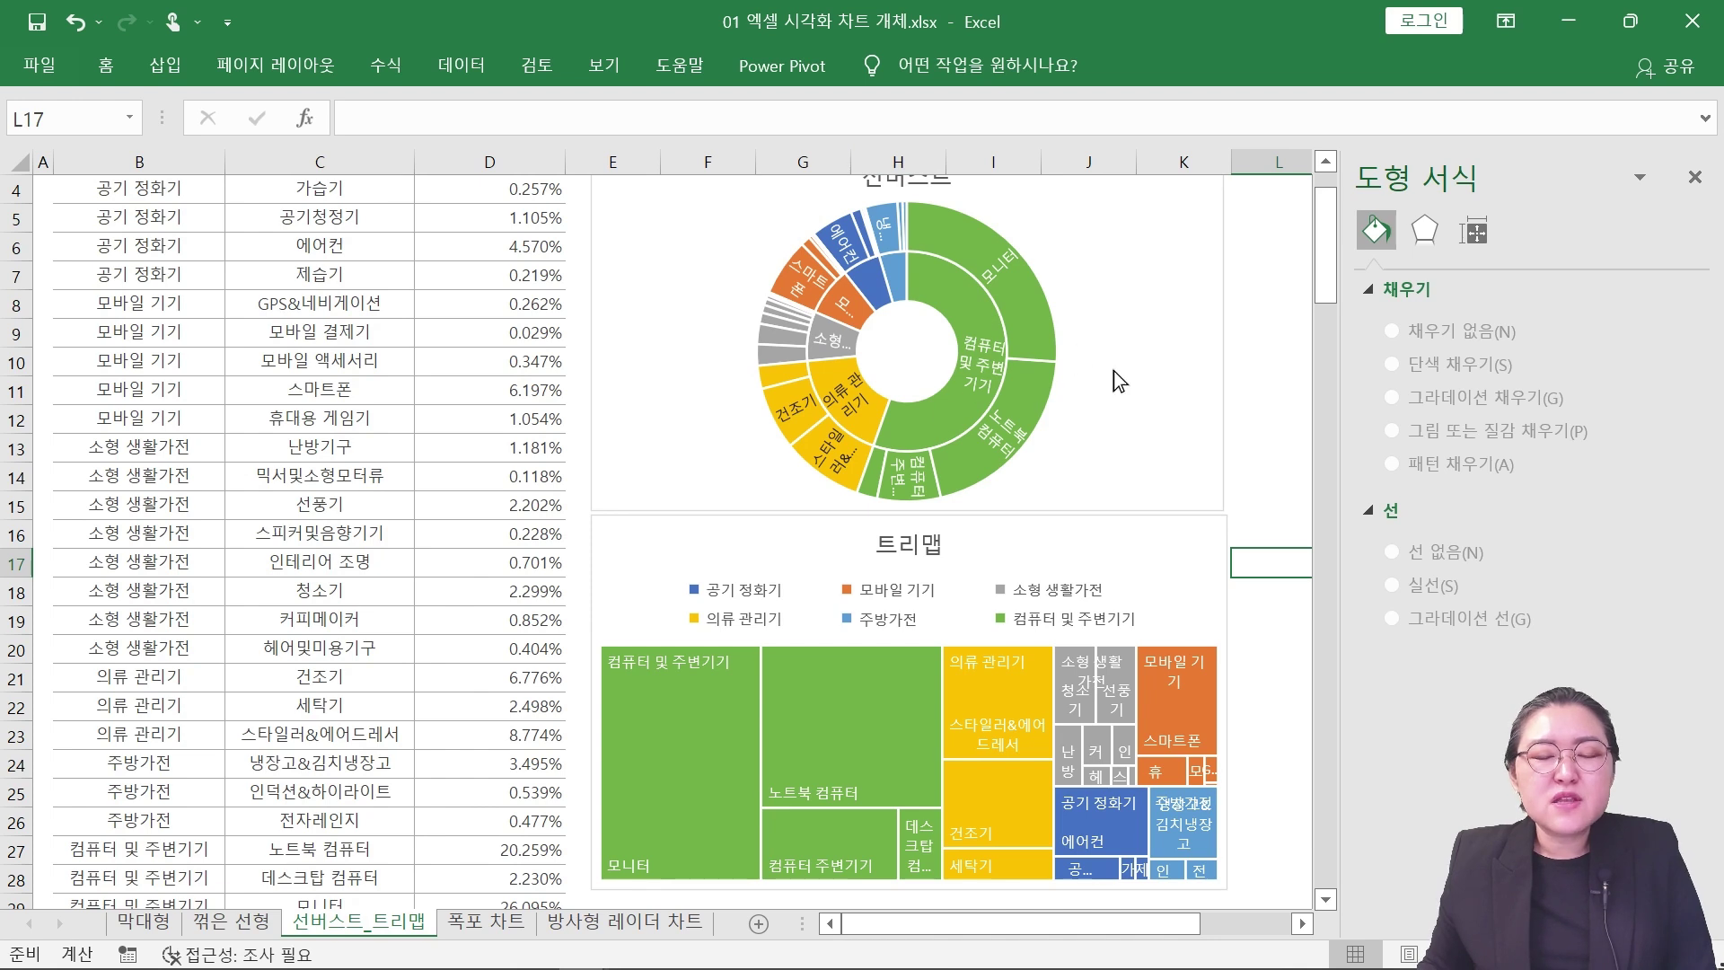
mouse_move(1018, 406)
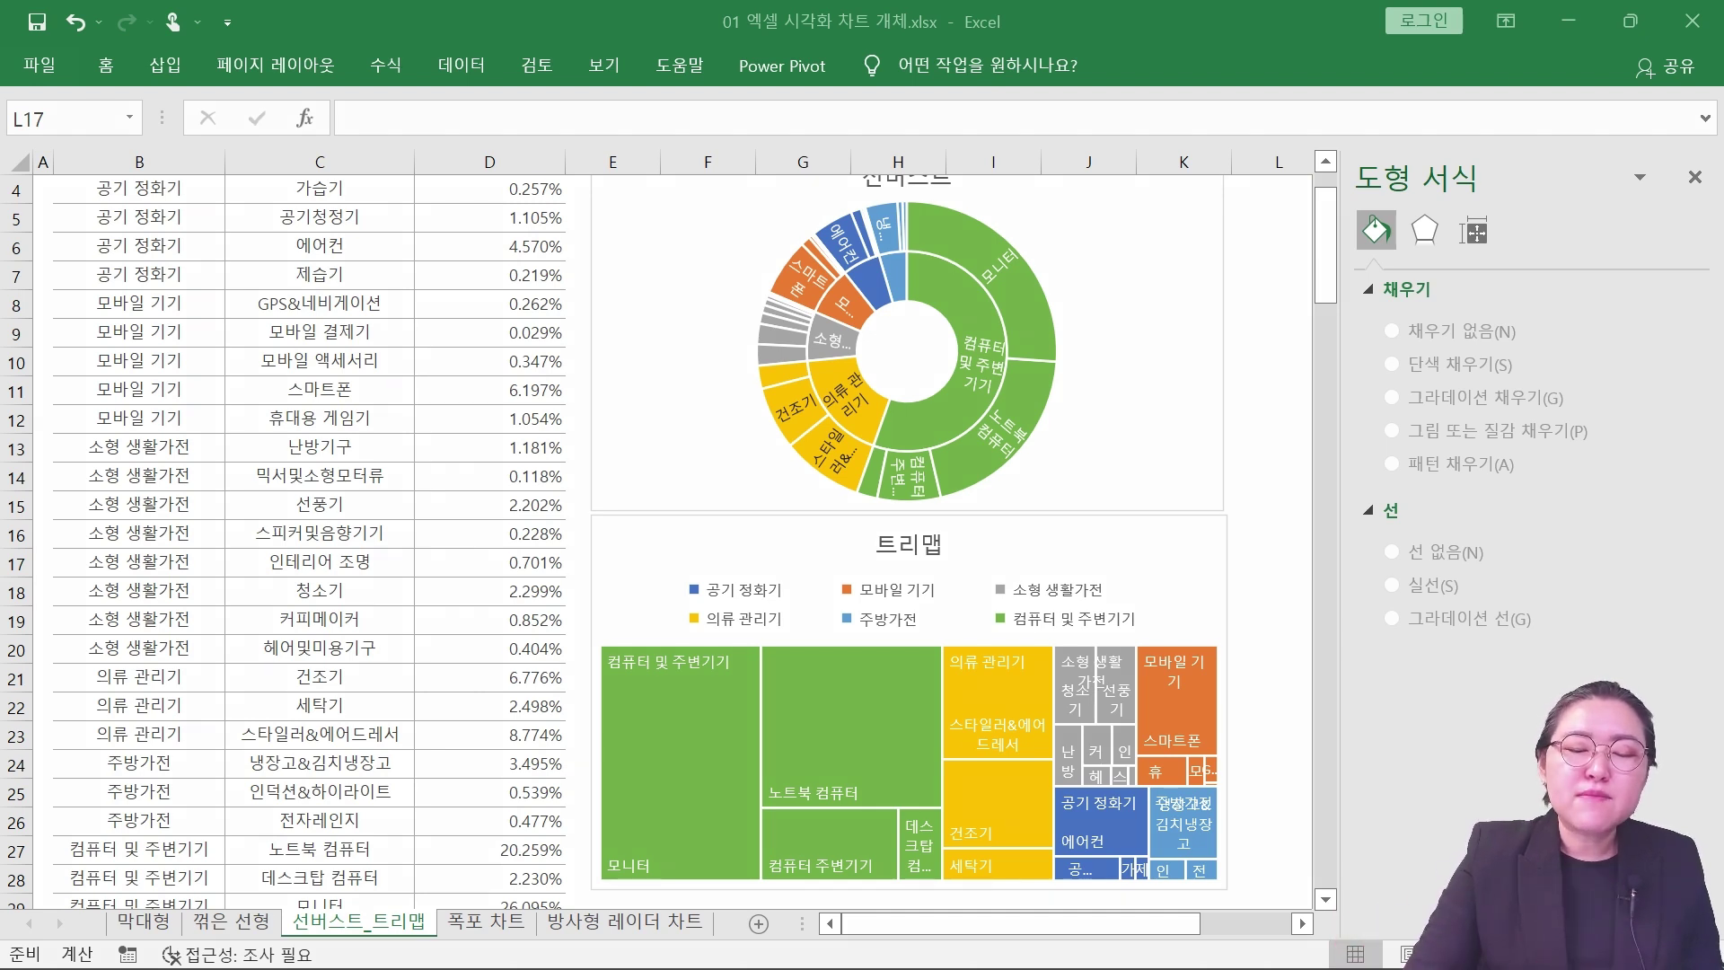
mouse_move(939, 636)
mouse_down()
mouse_move(620, 627)
mouse_move(601, 763)
mouse_move(818, 877)
mouse_move(938, 628)
mouse_up()
mouse_move(1039, 469)
mouse_down()
mouse_move(767, 422)
mouse_move(791, 229)
mouse_move(1038, 296)
mouse_move(1004, 477)
mouse_up()
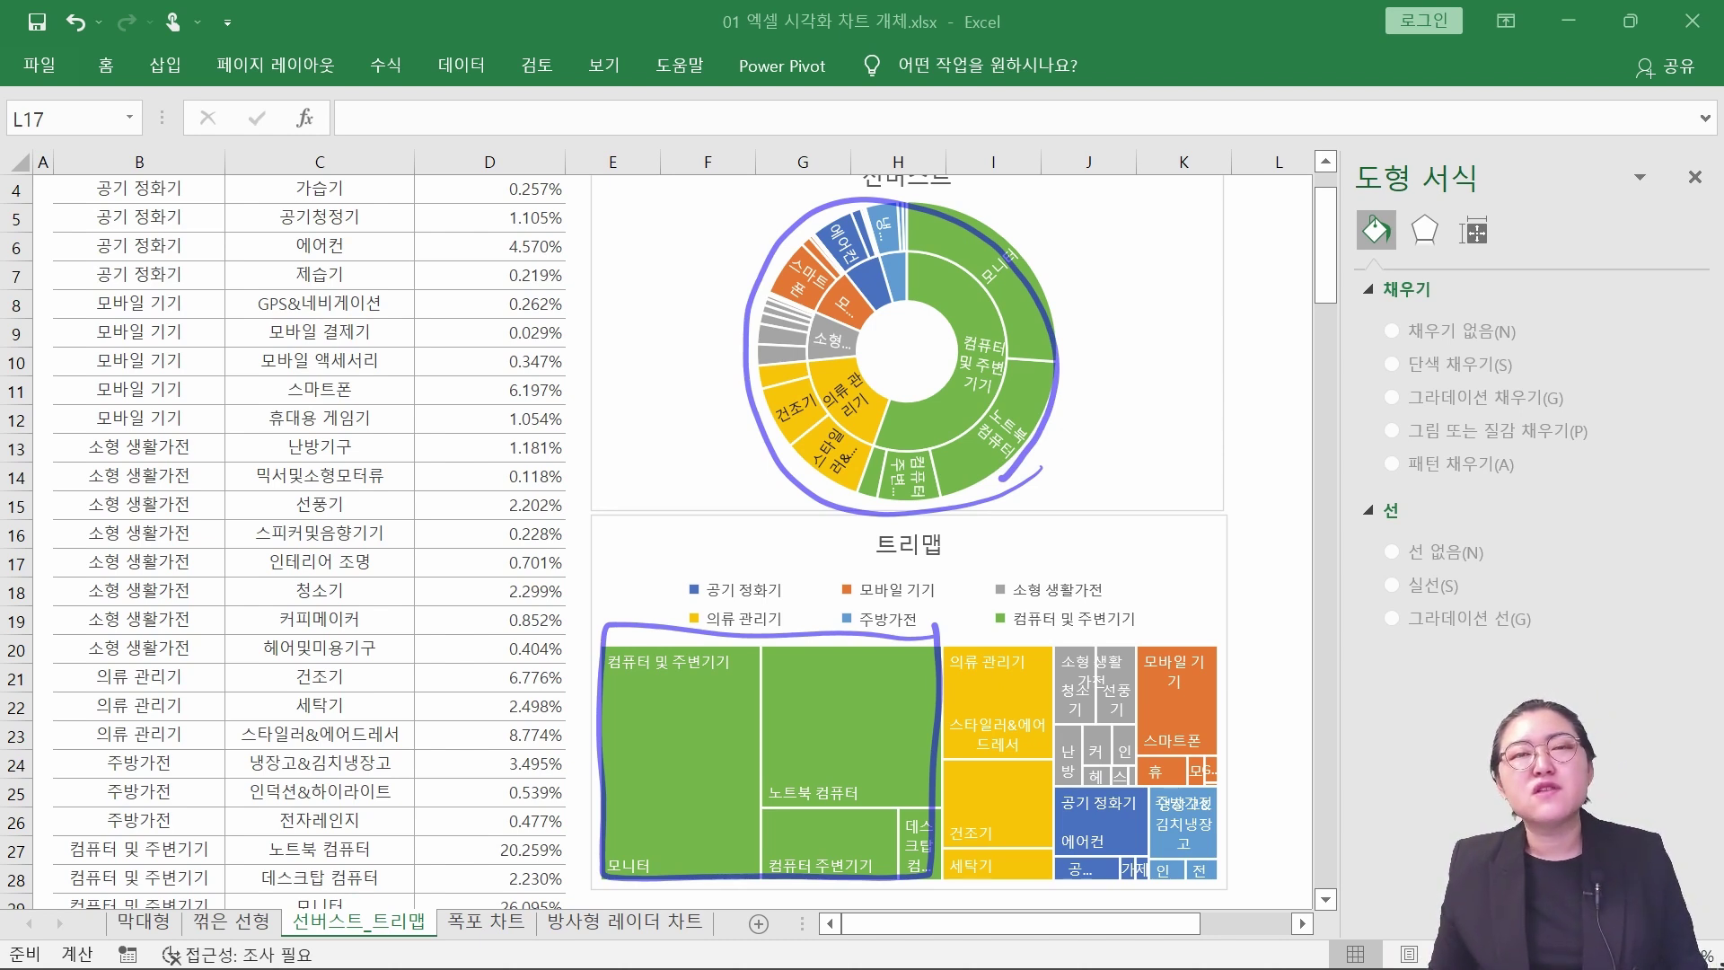
key(Escape)
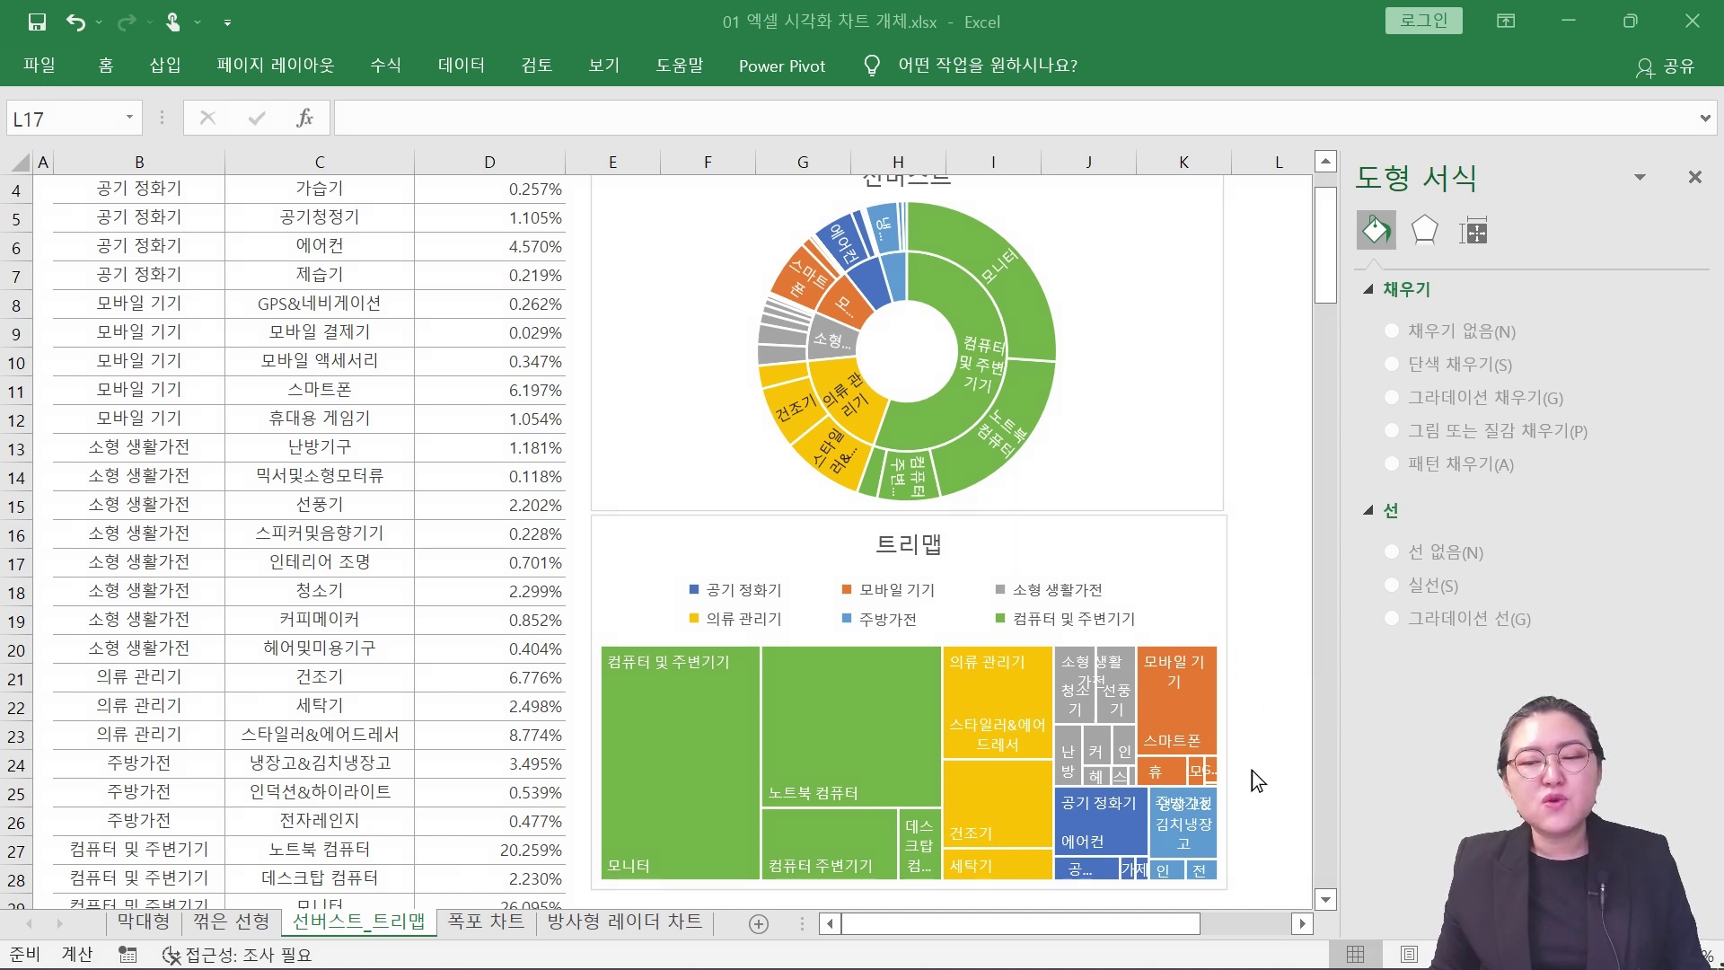
Review the fill and border formatting options of the sunburst chart's data series, leaving them as they are.
click(1324, 240)
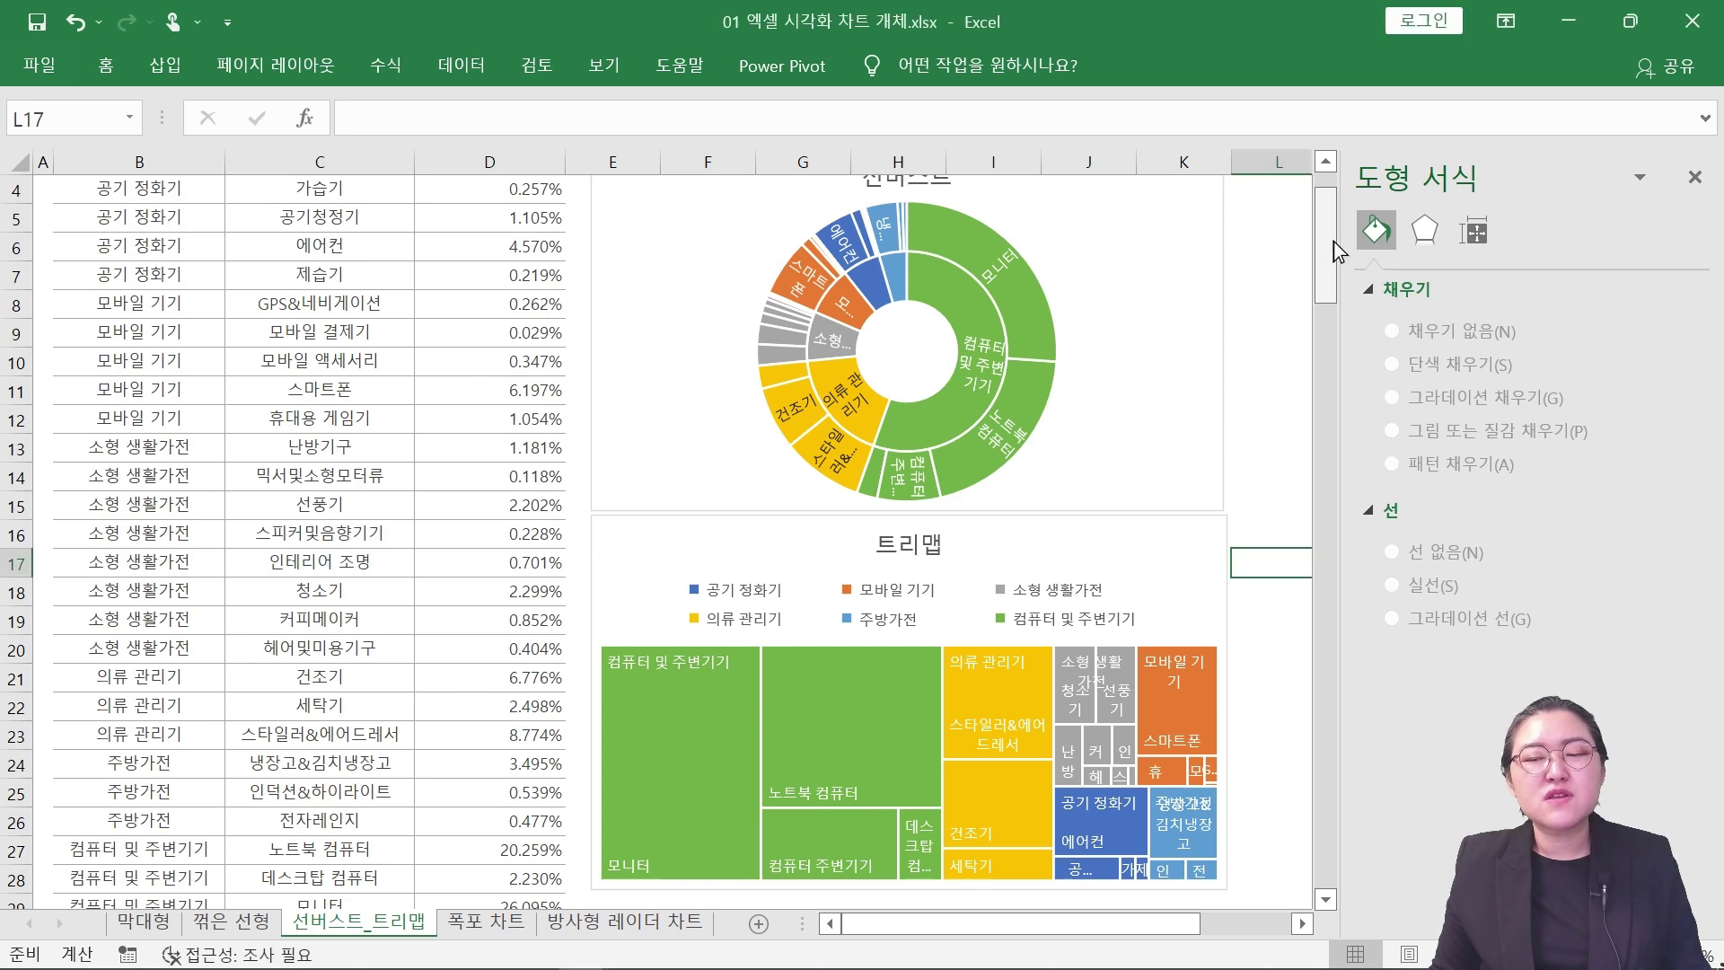
scroll(1331, 238, up, 1)
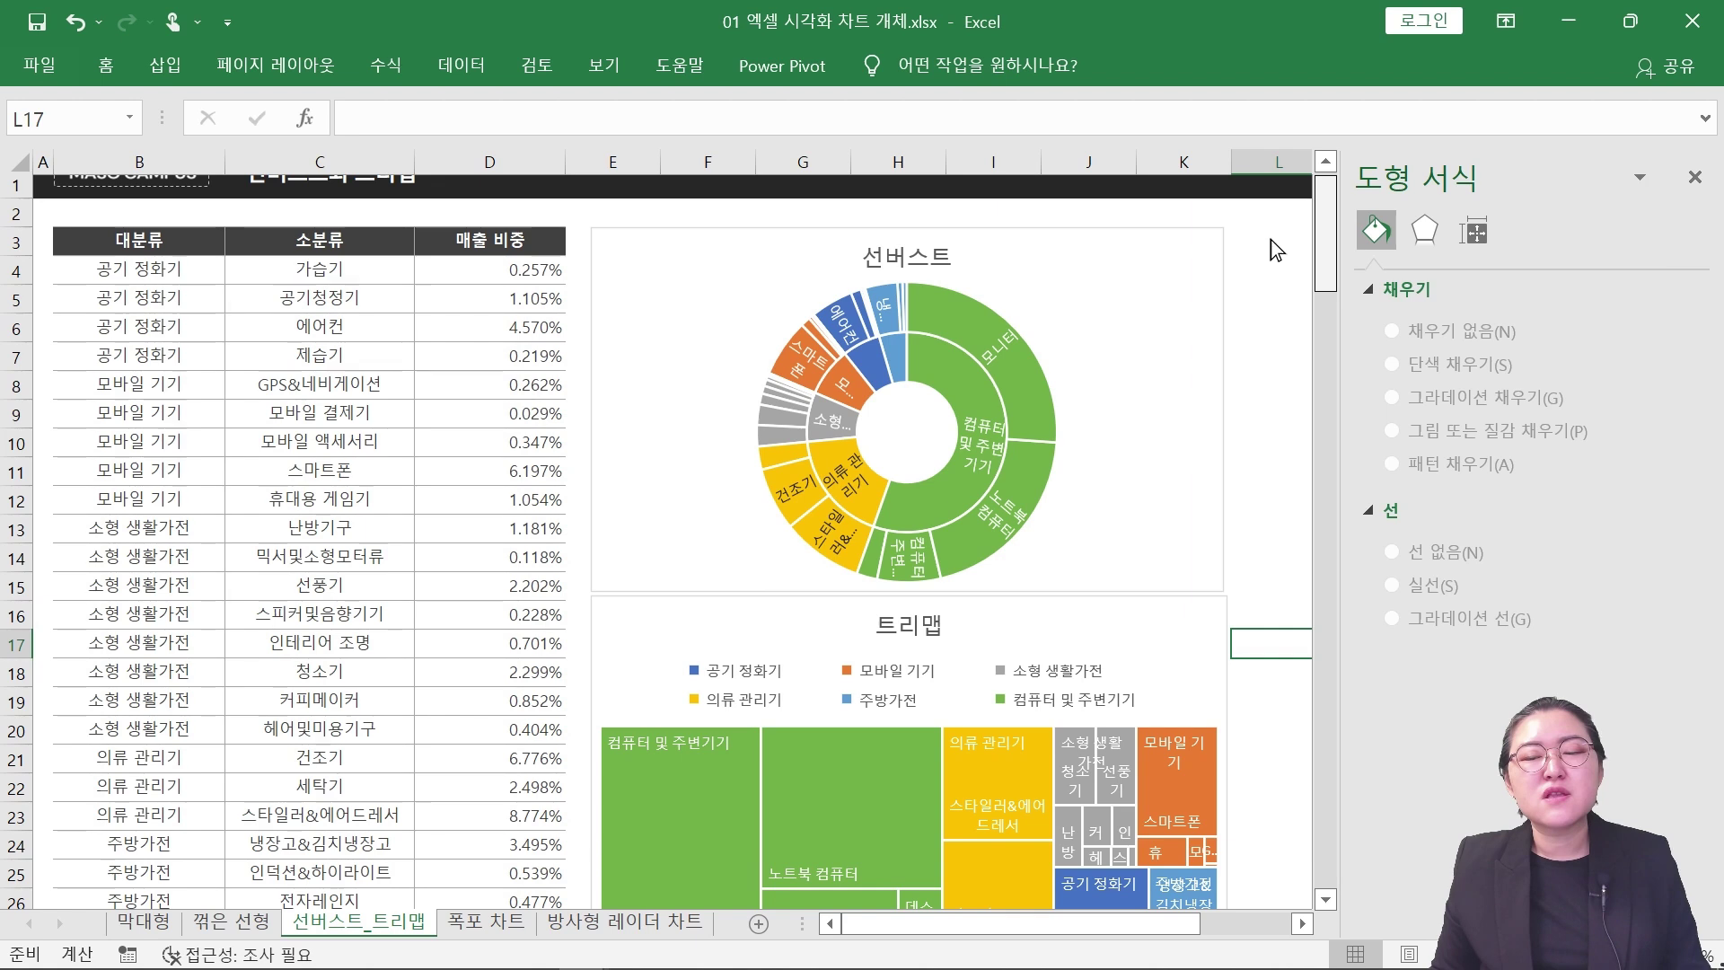
scroll(1271, 239, down, 1)
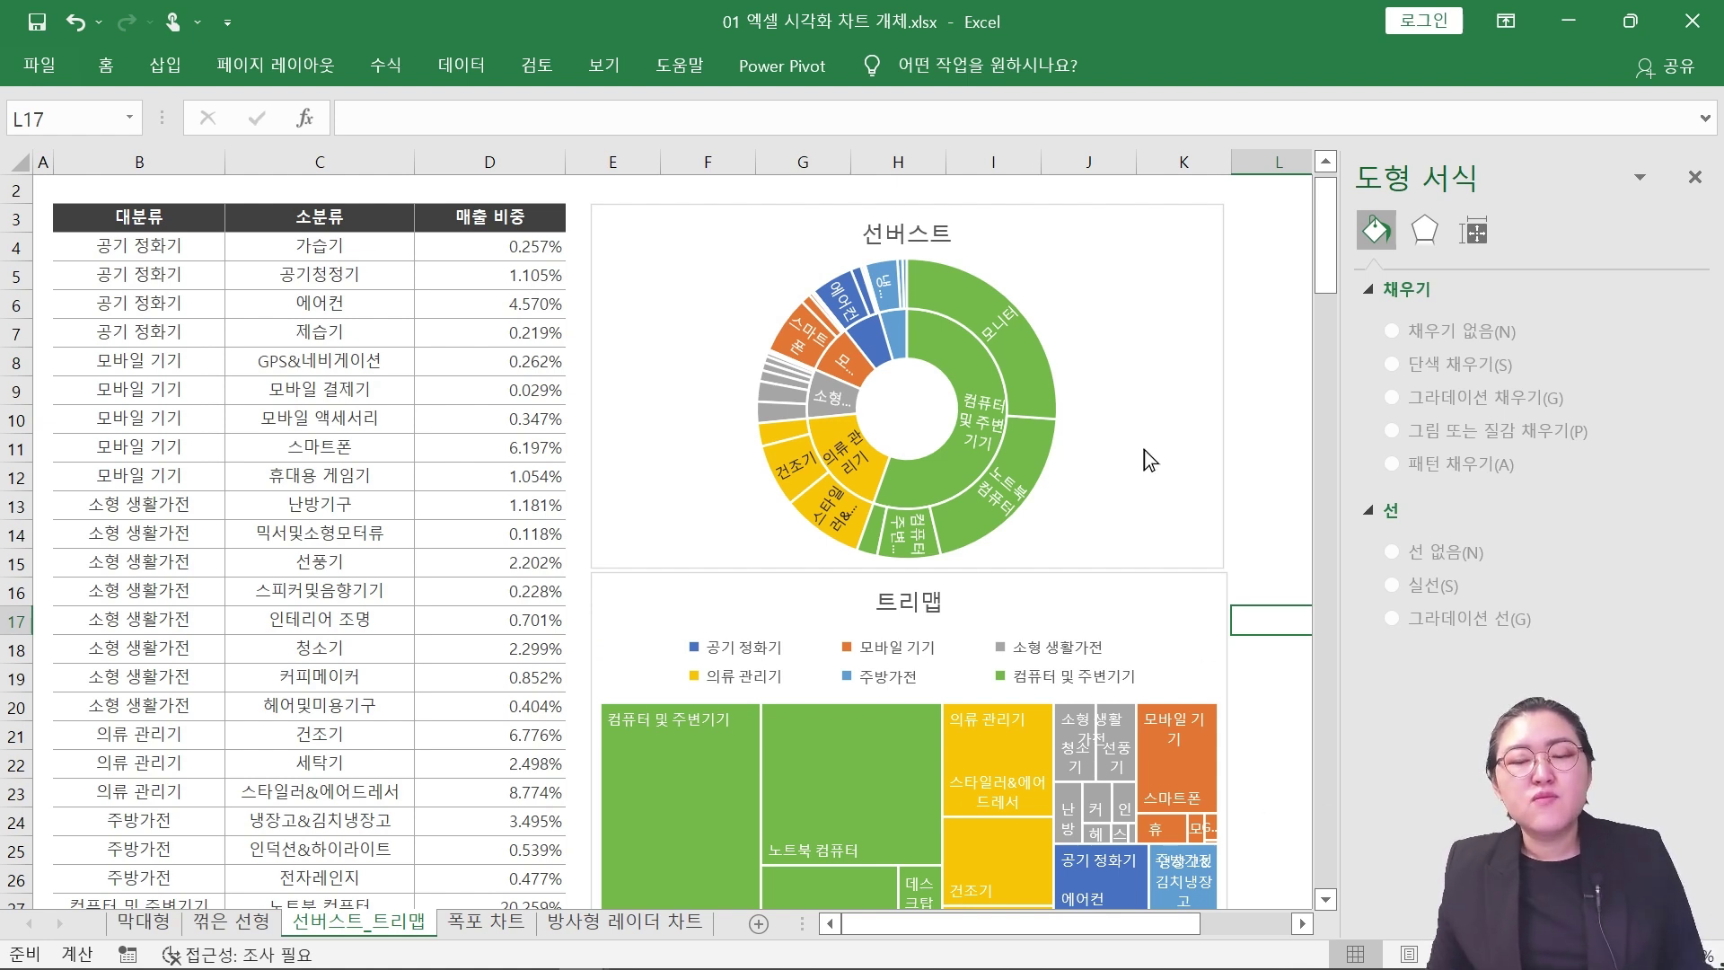
click(978, 365)
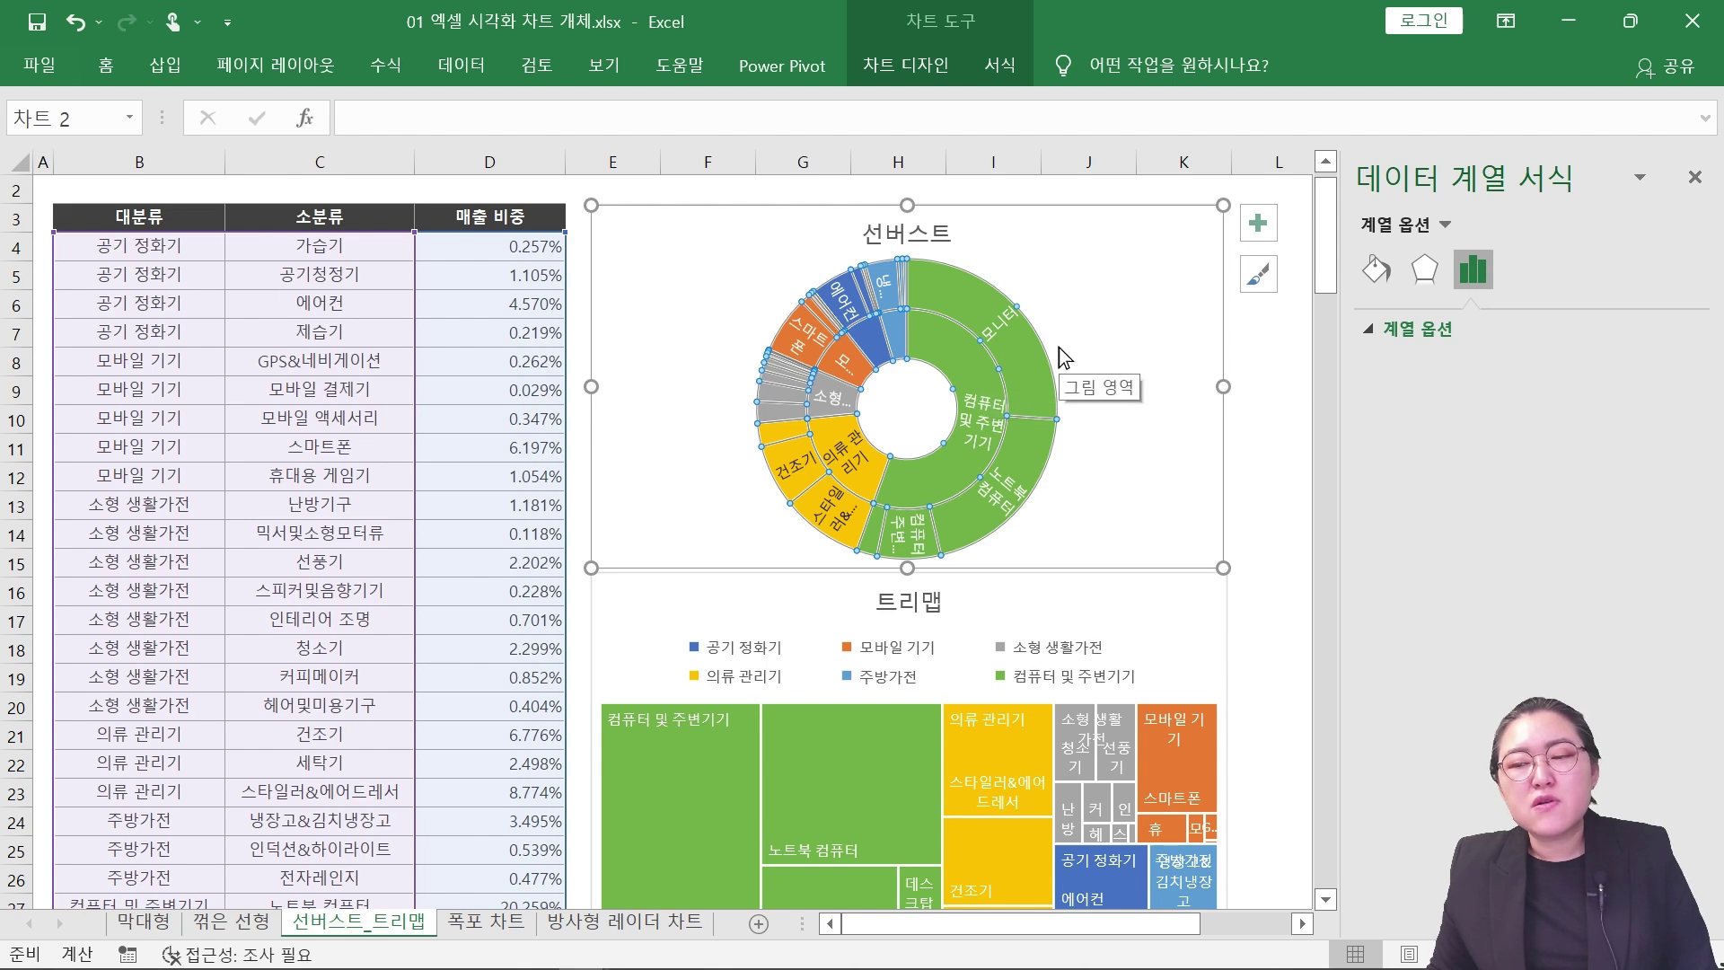
click(1374, 269)
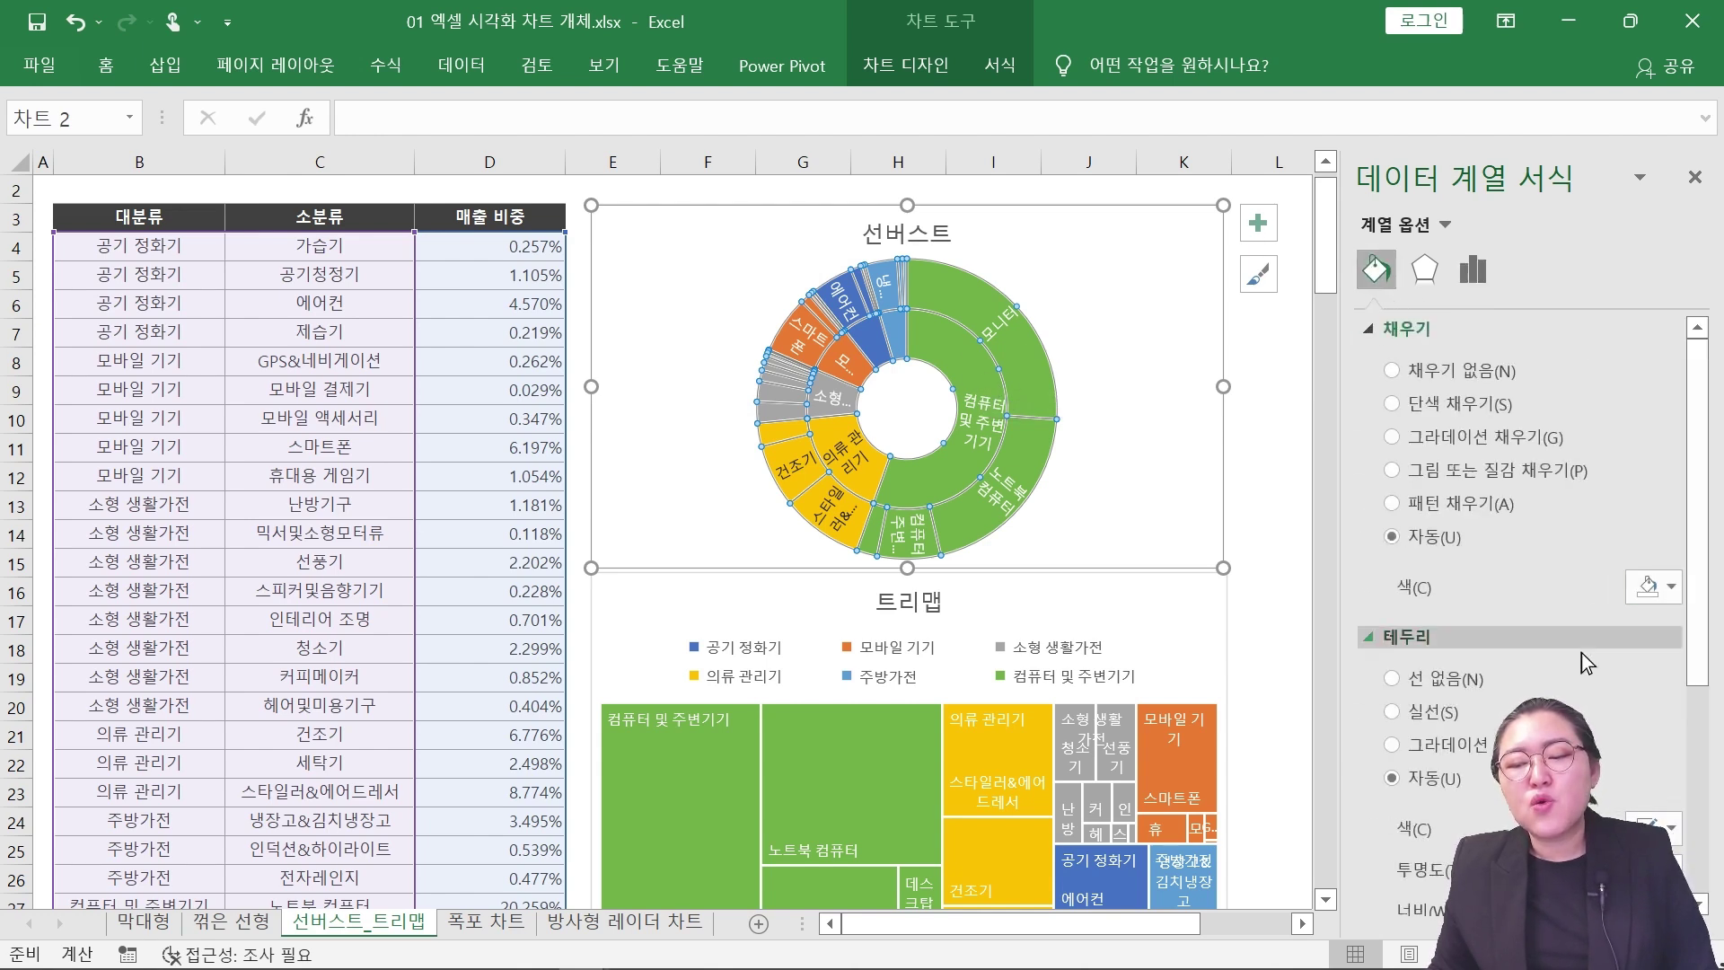
scroll(1661, 586, down, 2)
scroll(1661, 585, down, 5)
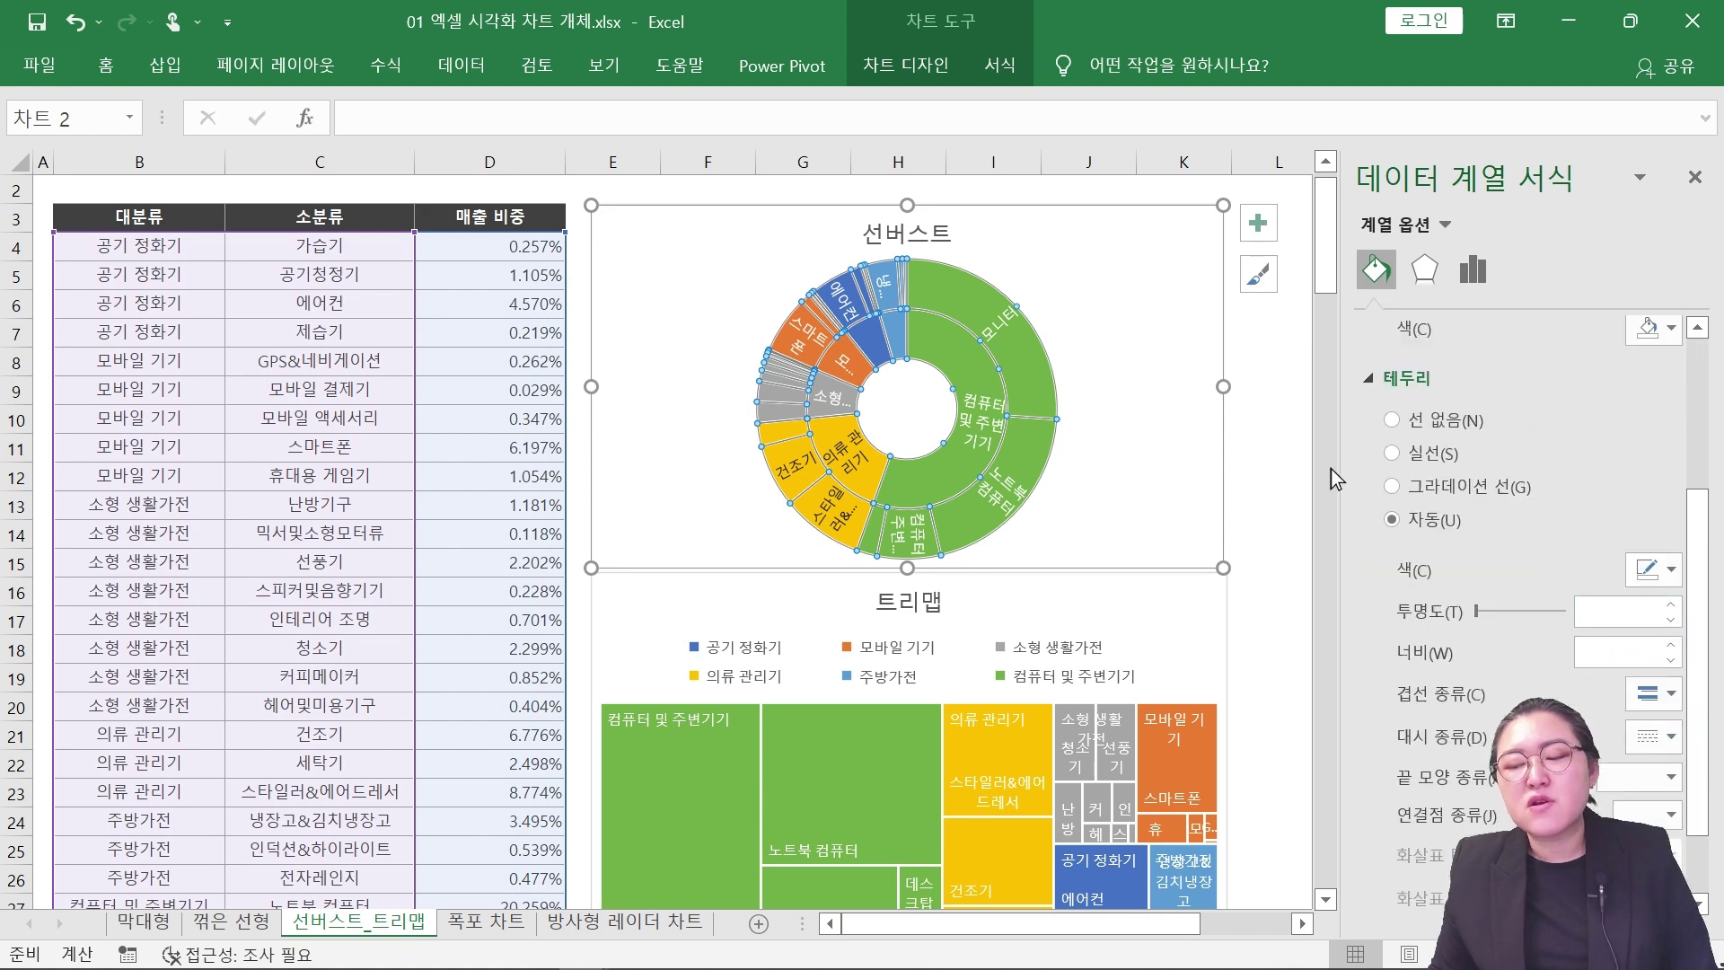
scroll(1484, 550, up, 5)
scroll(1494, 554, down, 5)
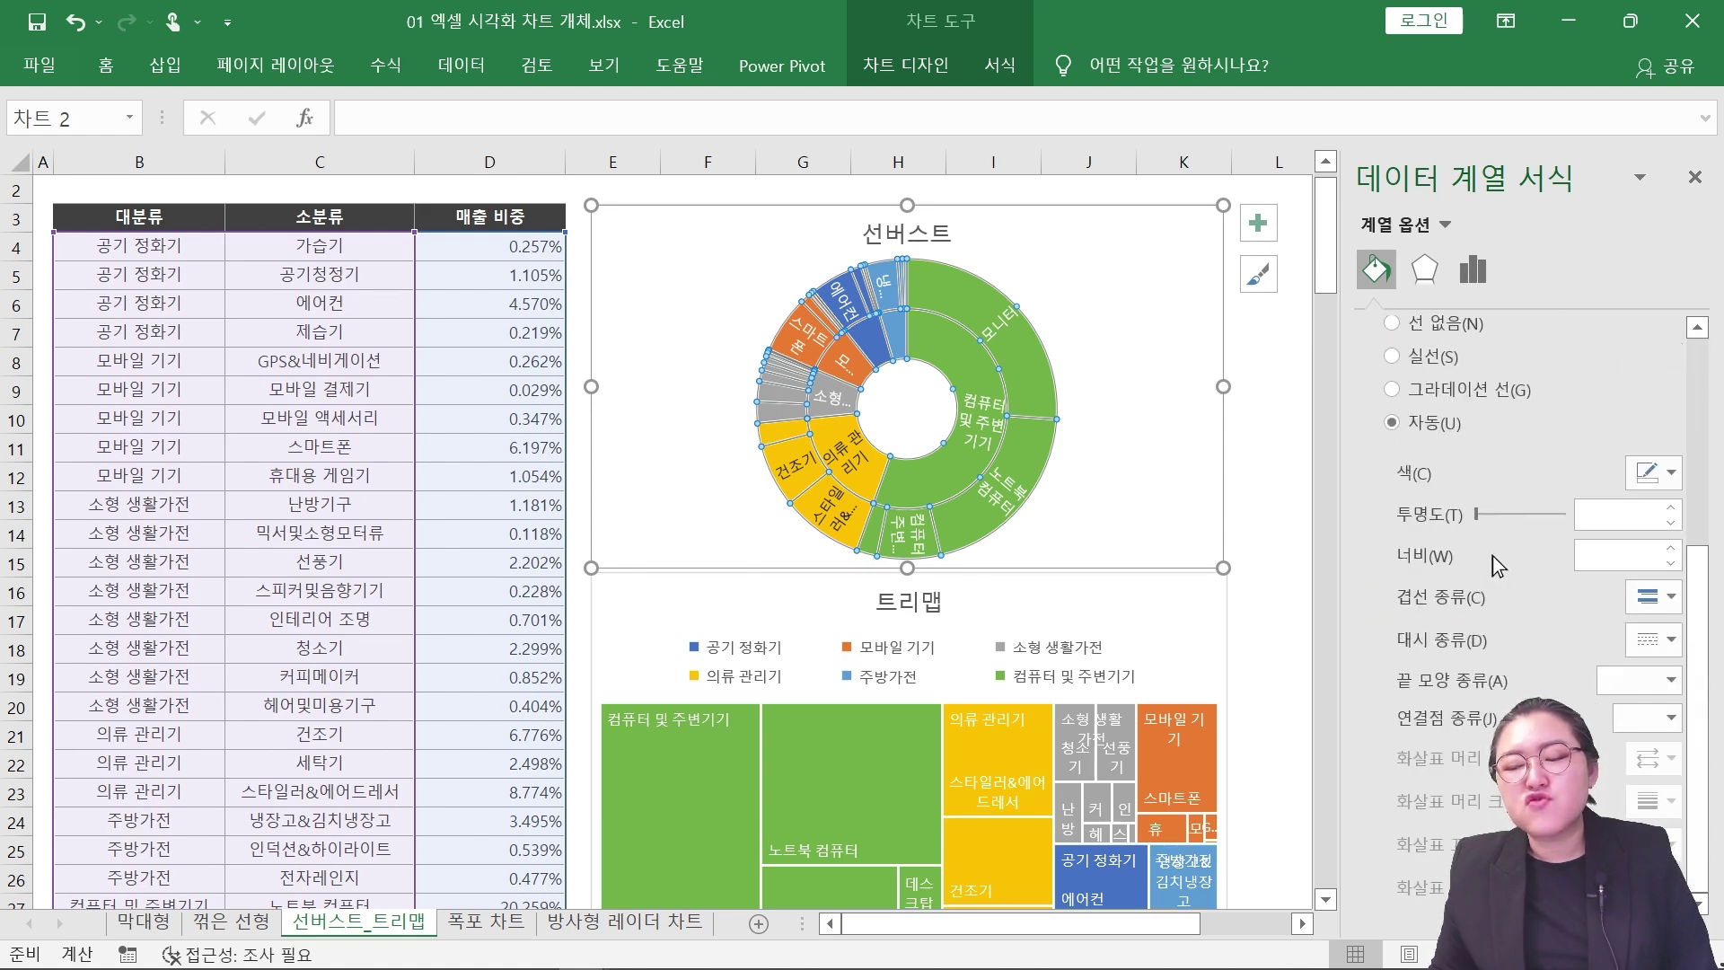
click(1242, 557)
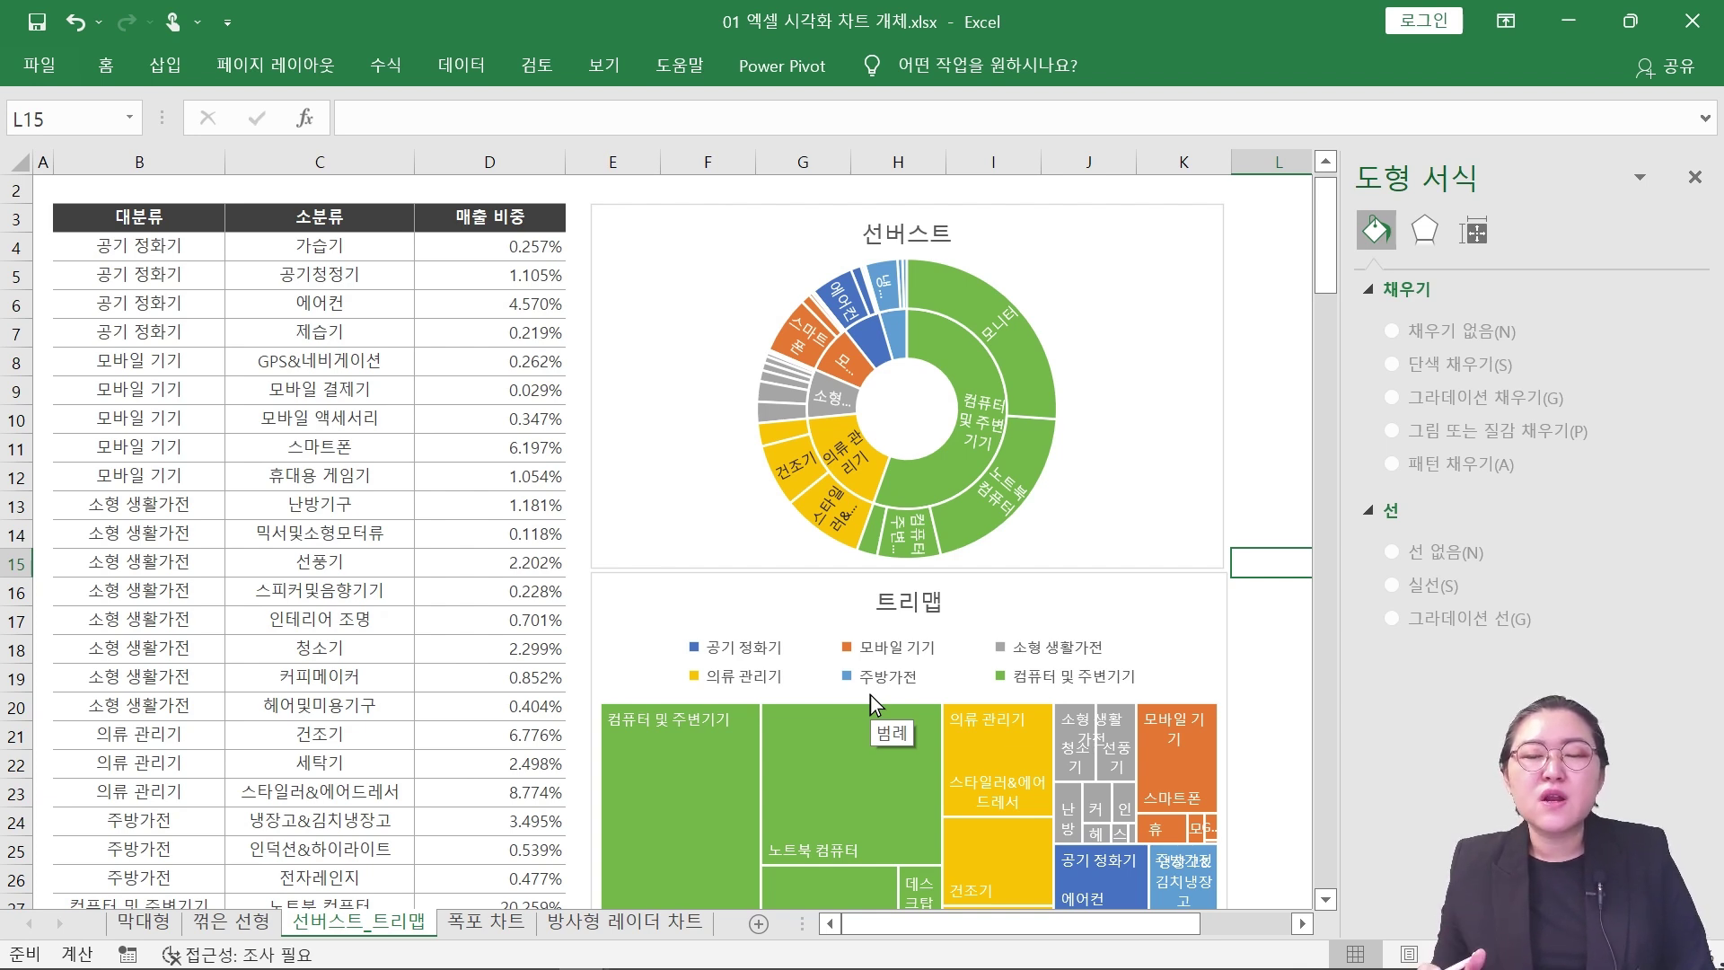
Preview the available chart styles on the sunburst chart without applying any of them.
click(1143, 261)
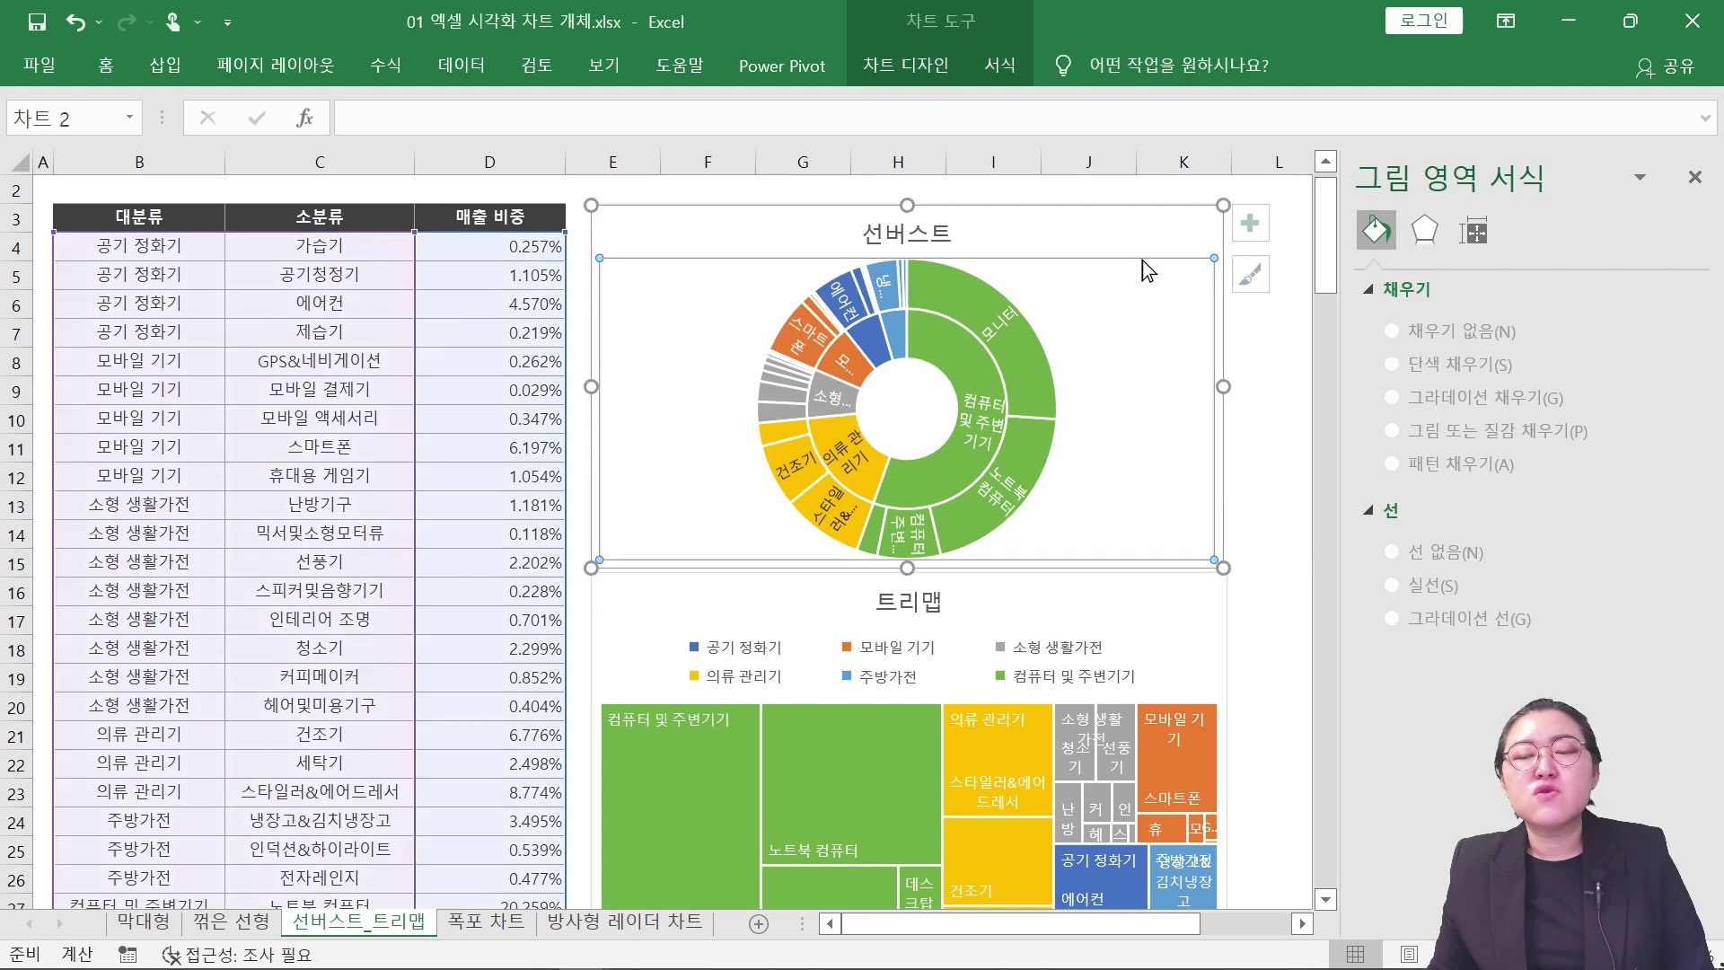
click(1260, 274)
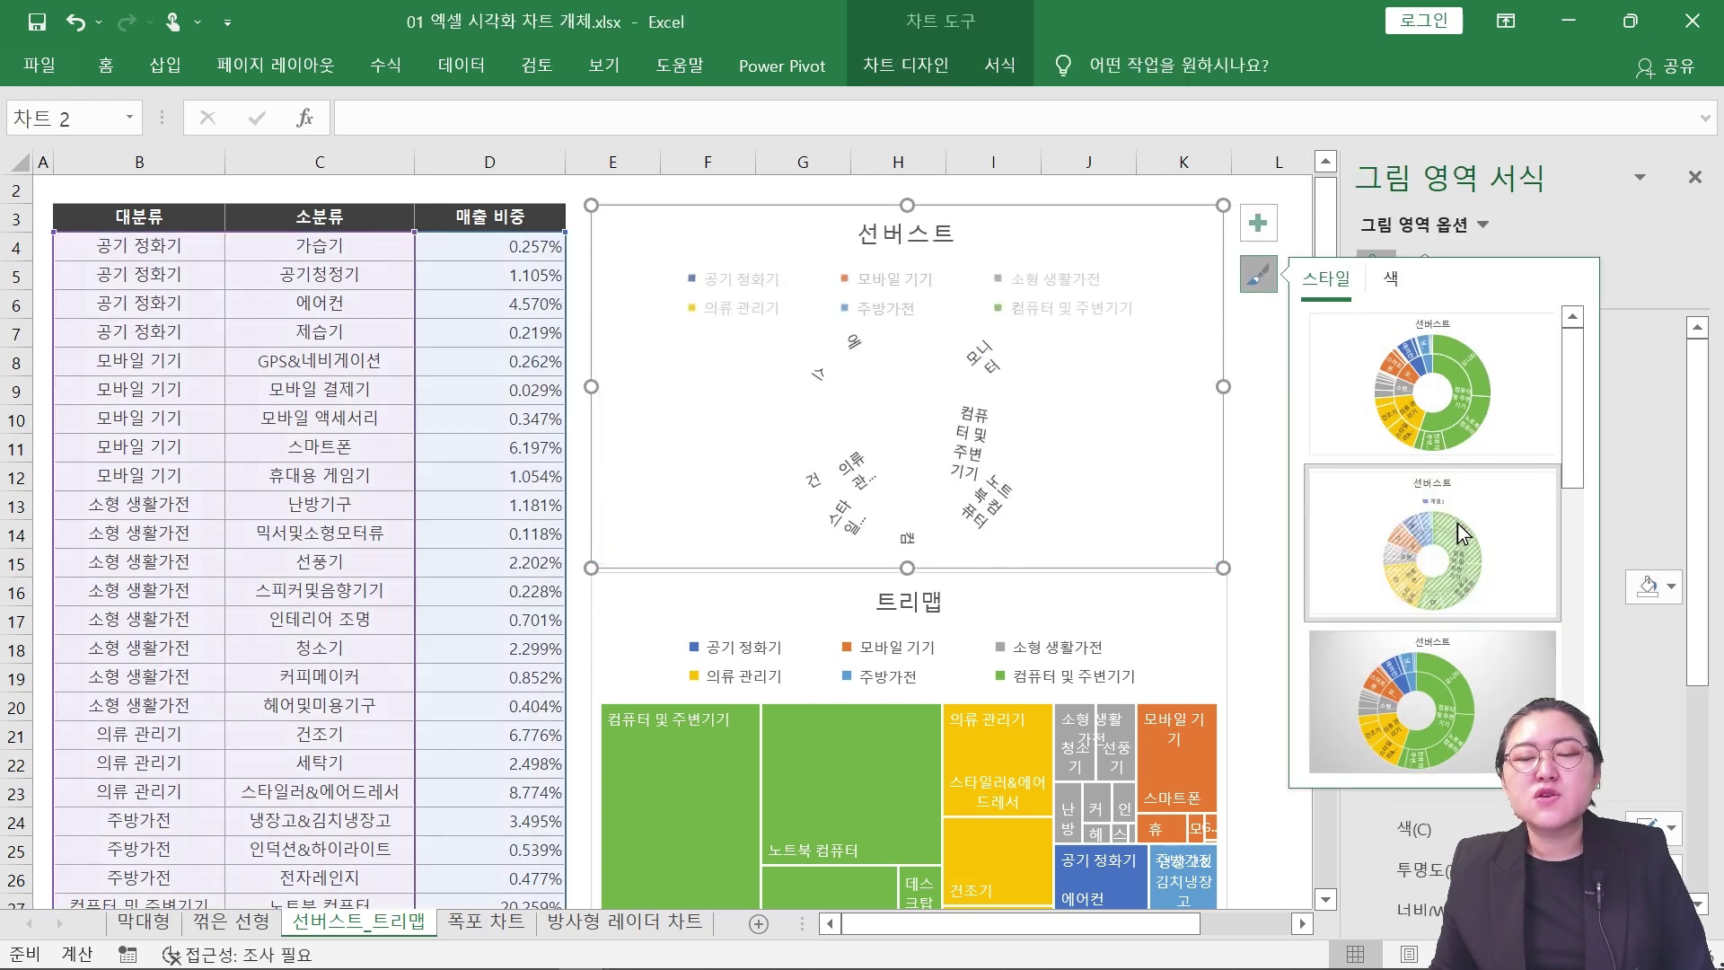
scroll(1486, 544, down, 4)
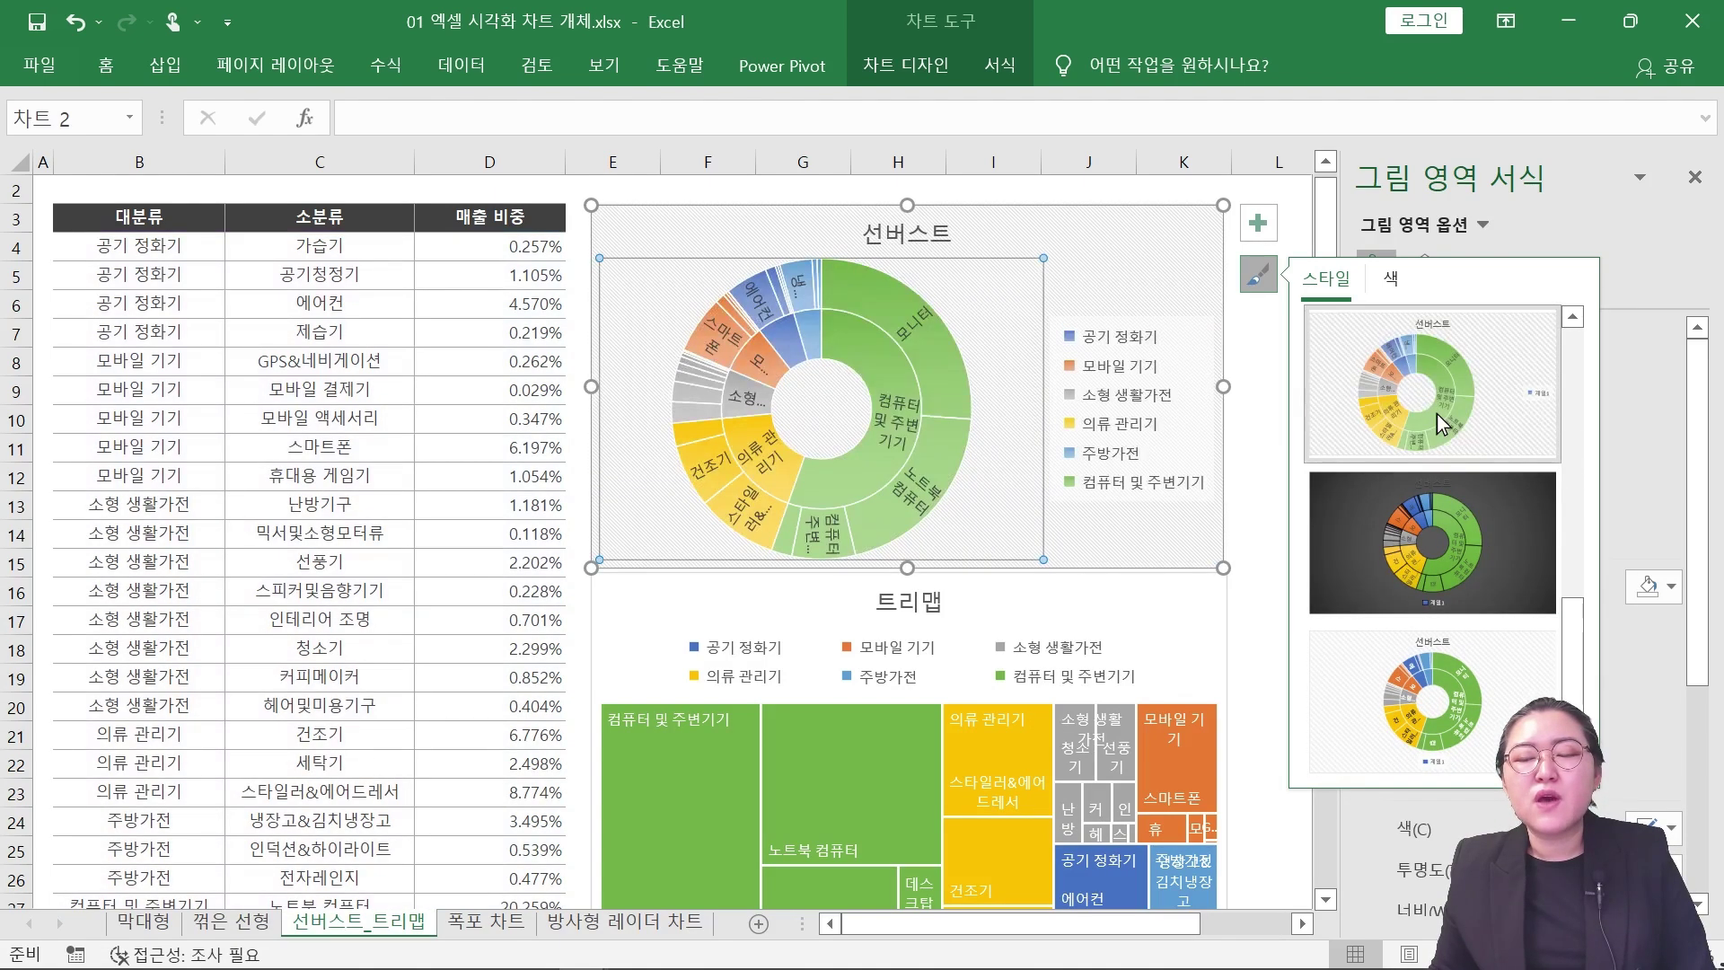
scroll(1437, 413, up, 3)
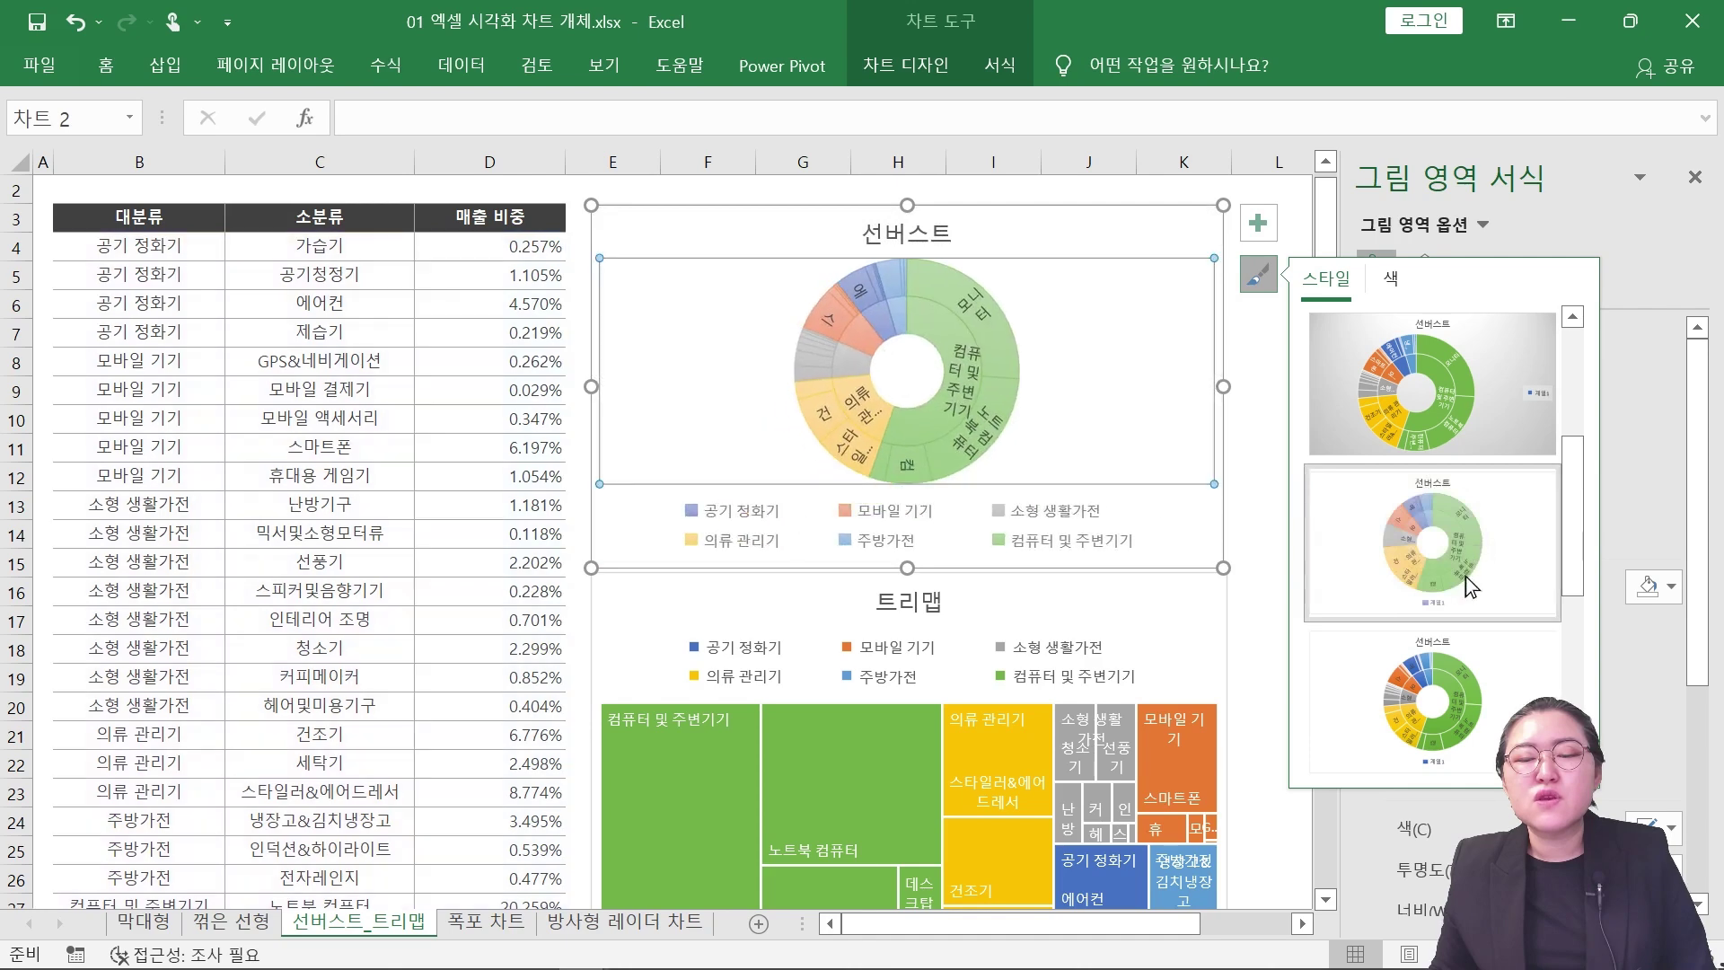
scroll(1460, 595, down, 2)
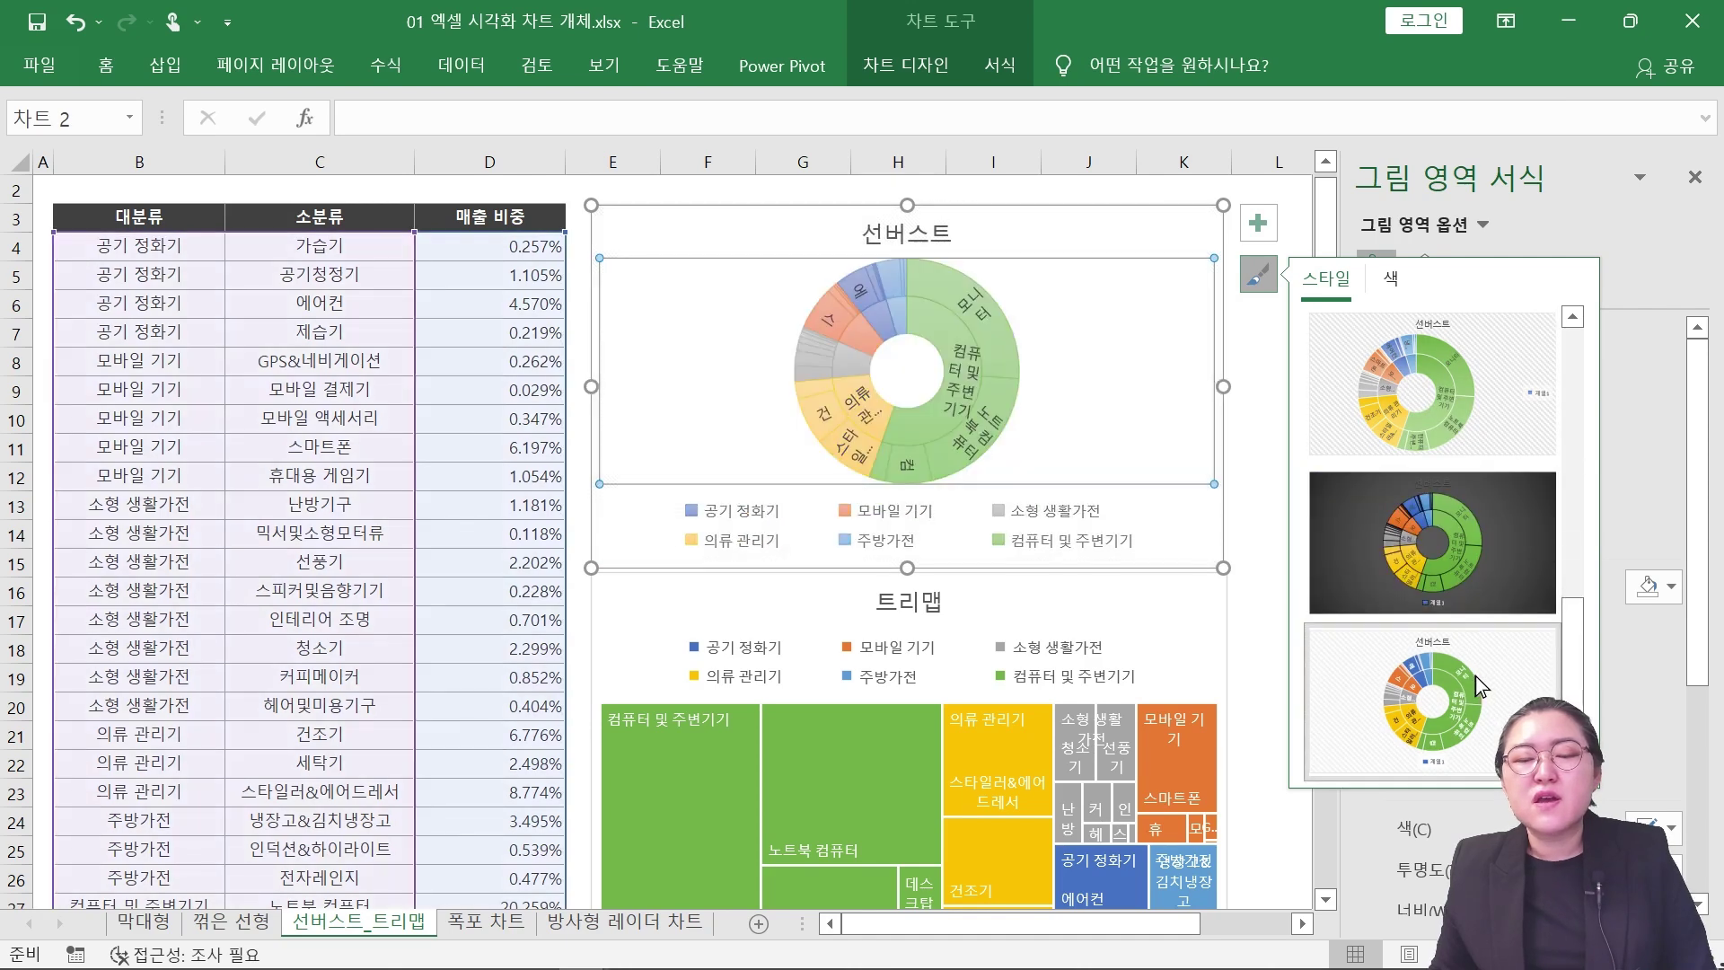
scroll(1474, 507, up, 3)
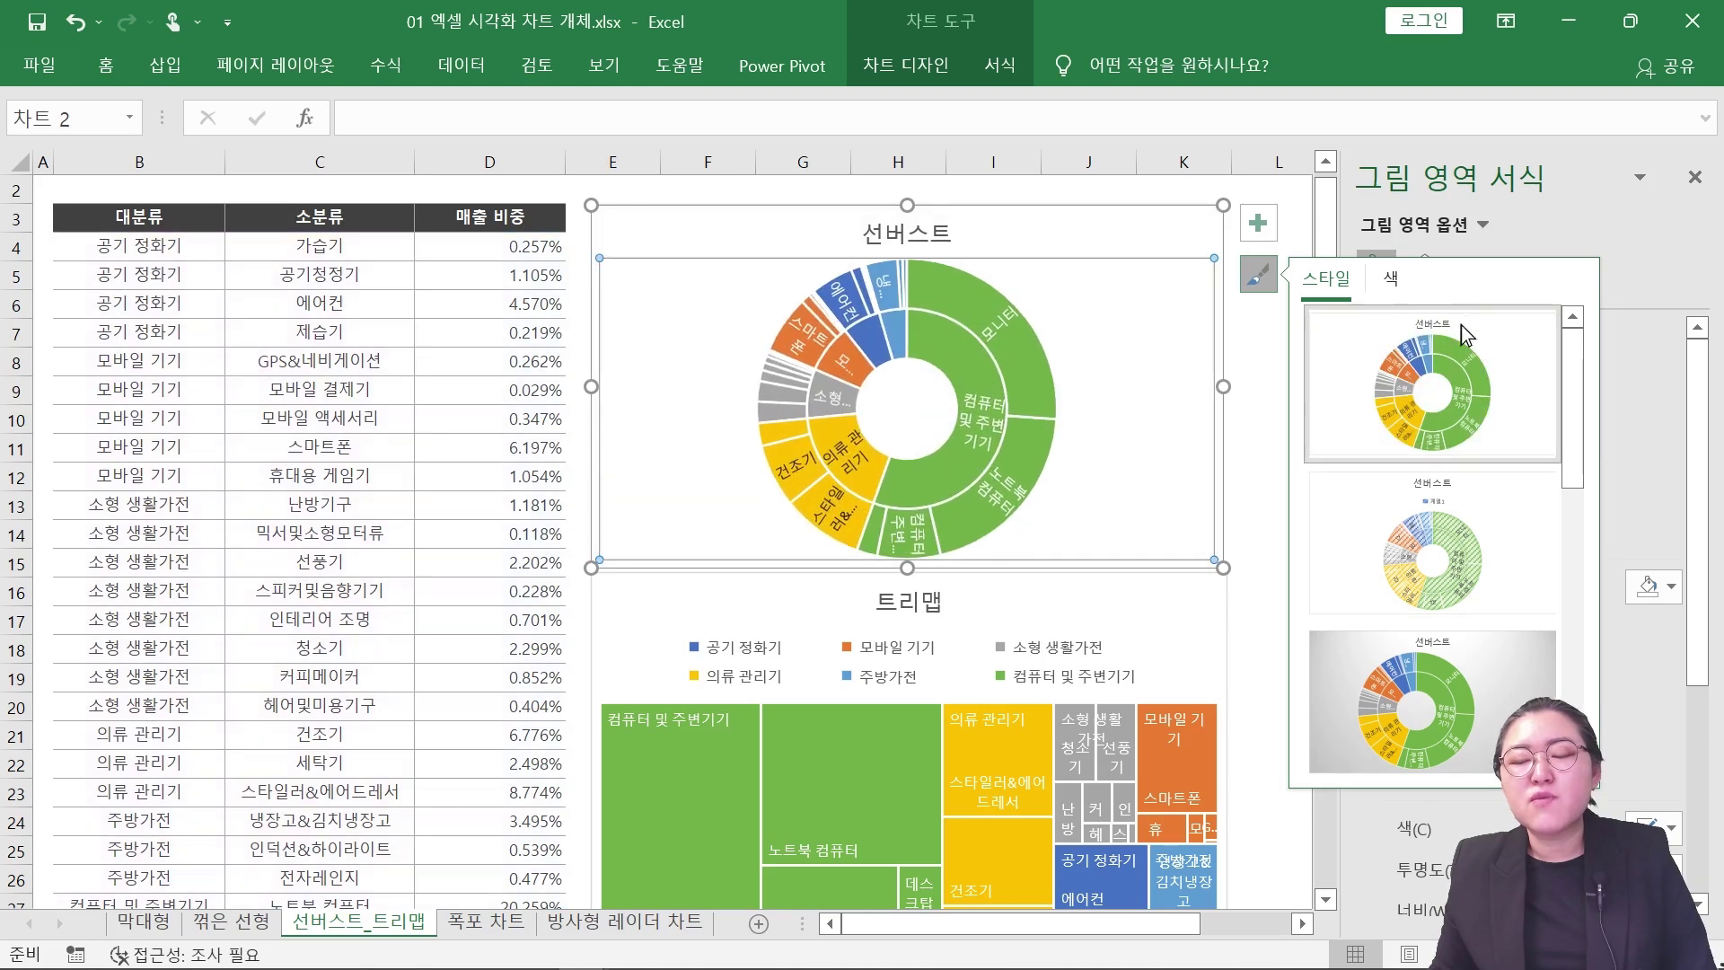
Apply the 다양한 색상표 2 colour palette to the sunburst chart, browse the monochrome palettes, and deselect the chart.
click(1390, 278)
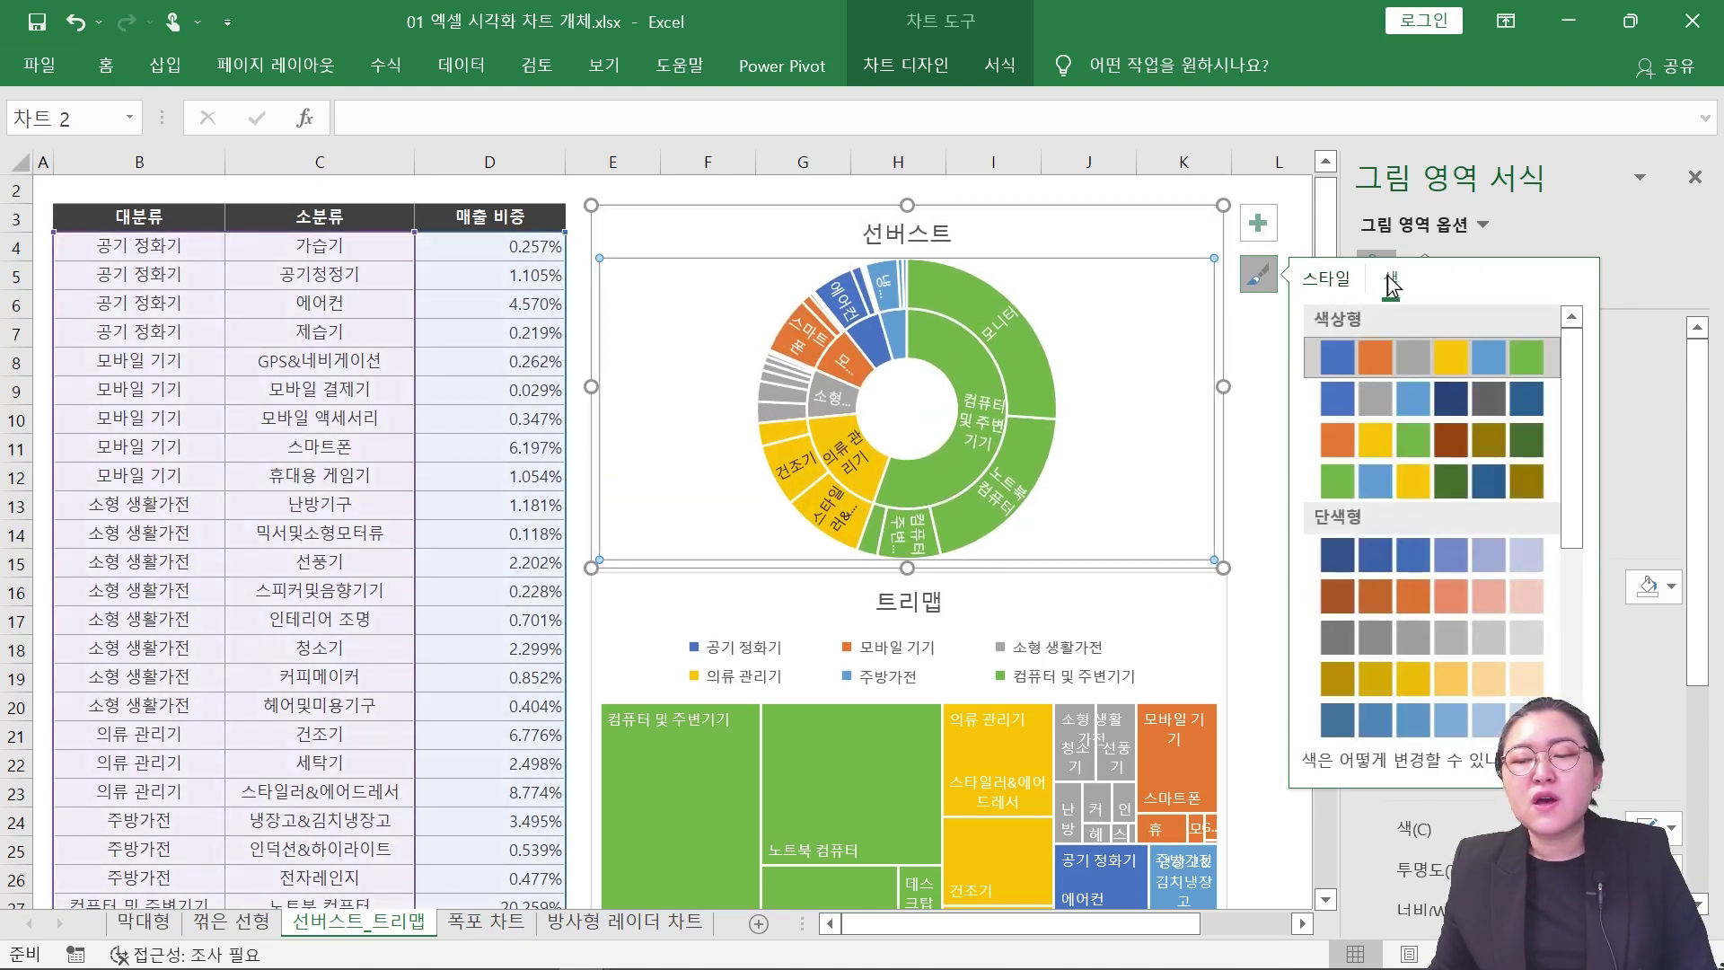
click(1275, 325)
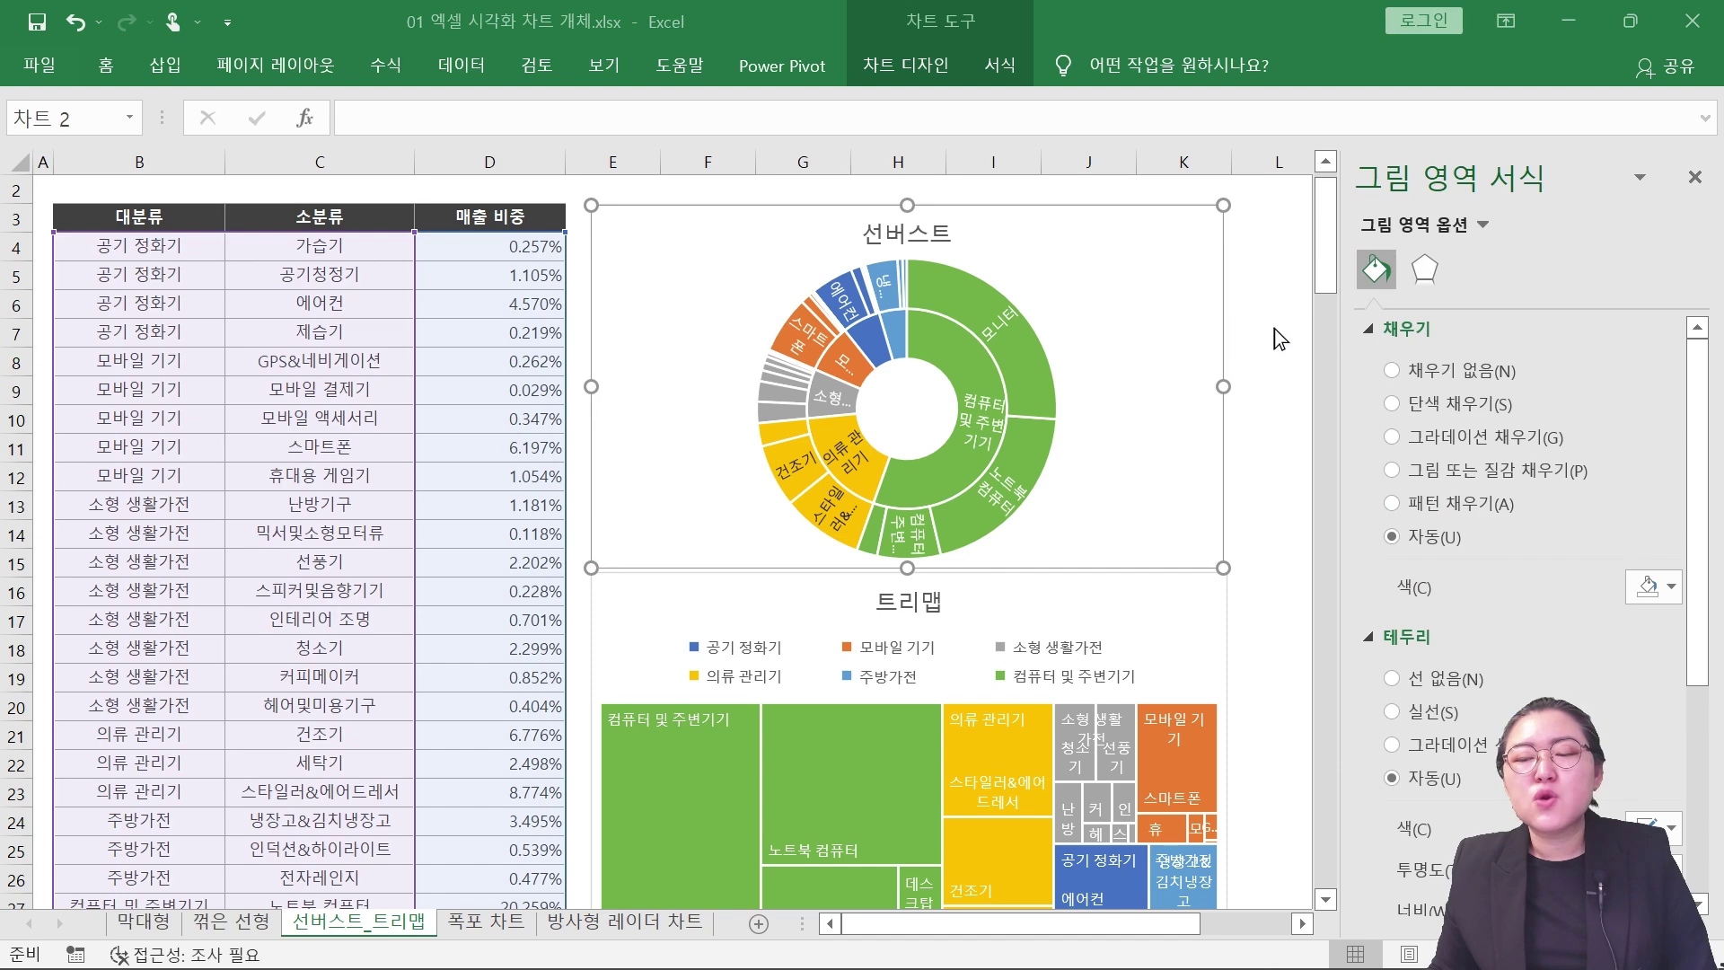
click(1189, 239)
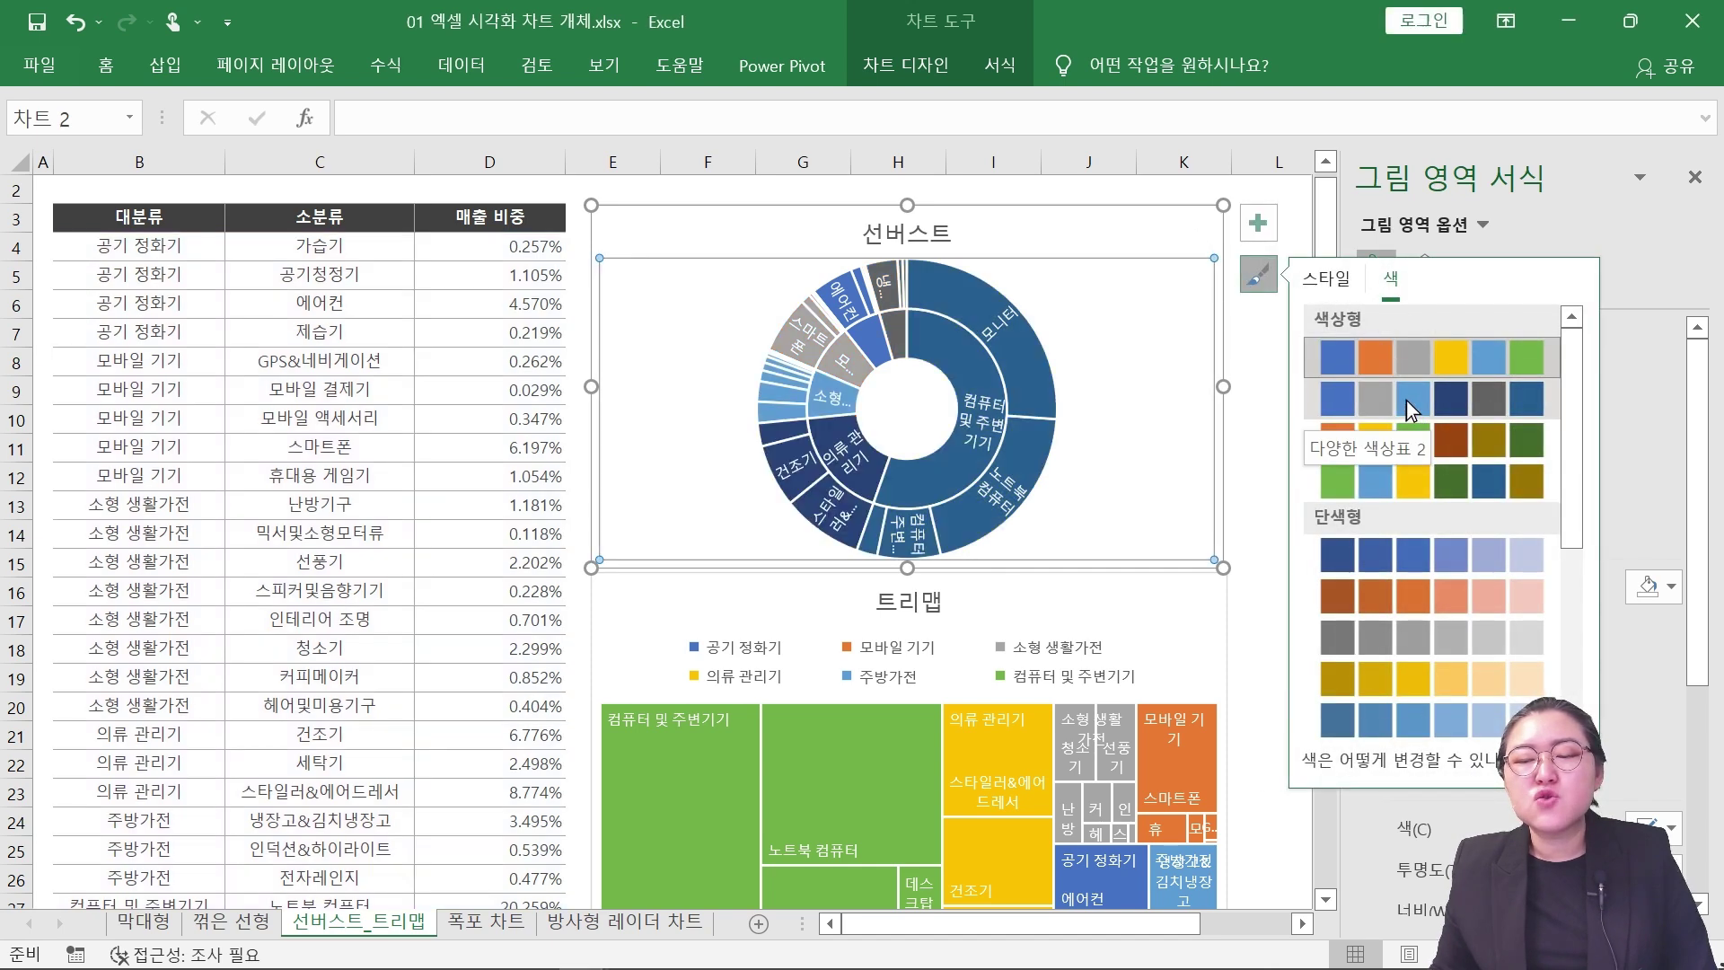
click(1406, 401)
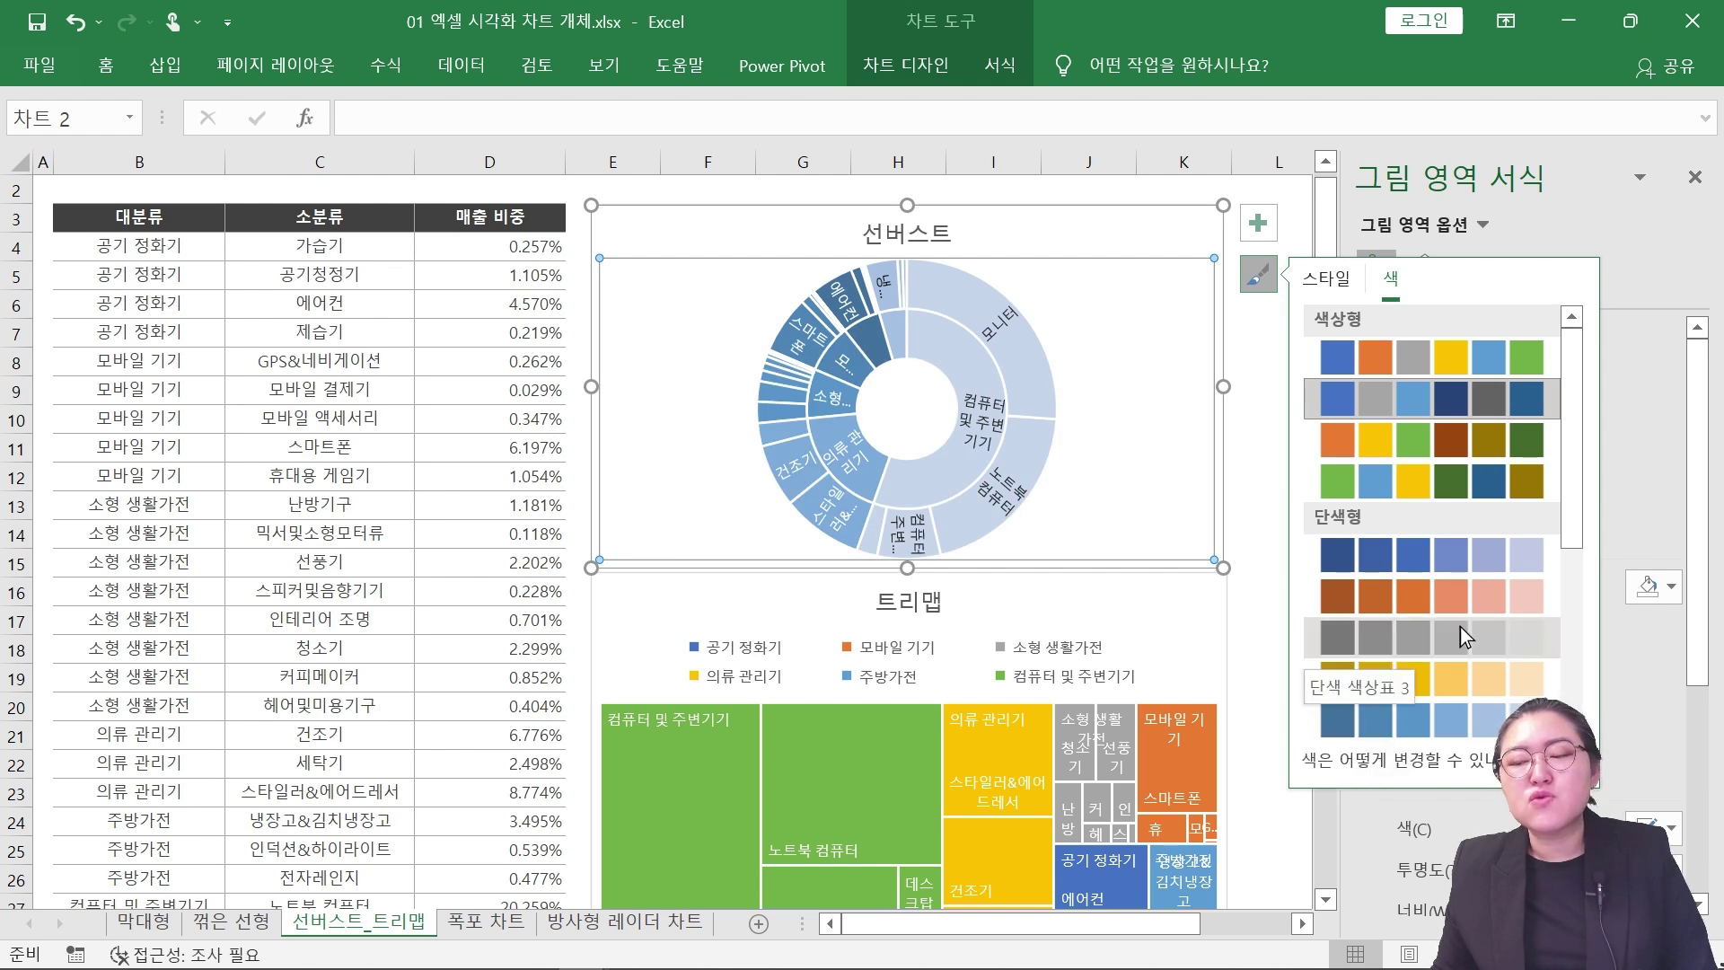
scroll(1460, 627, down, 3)
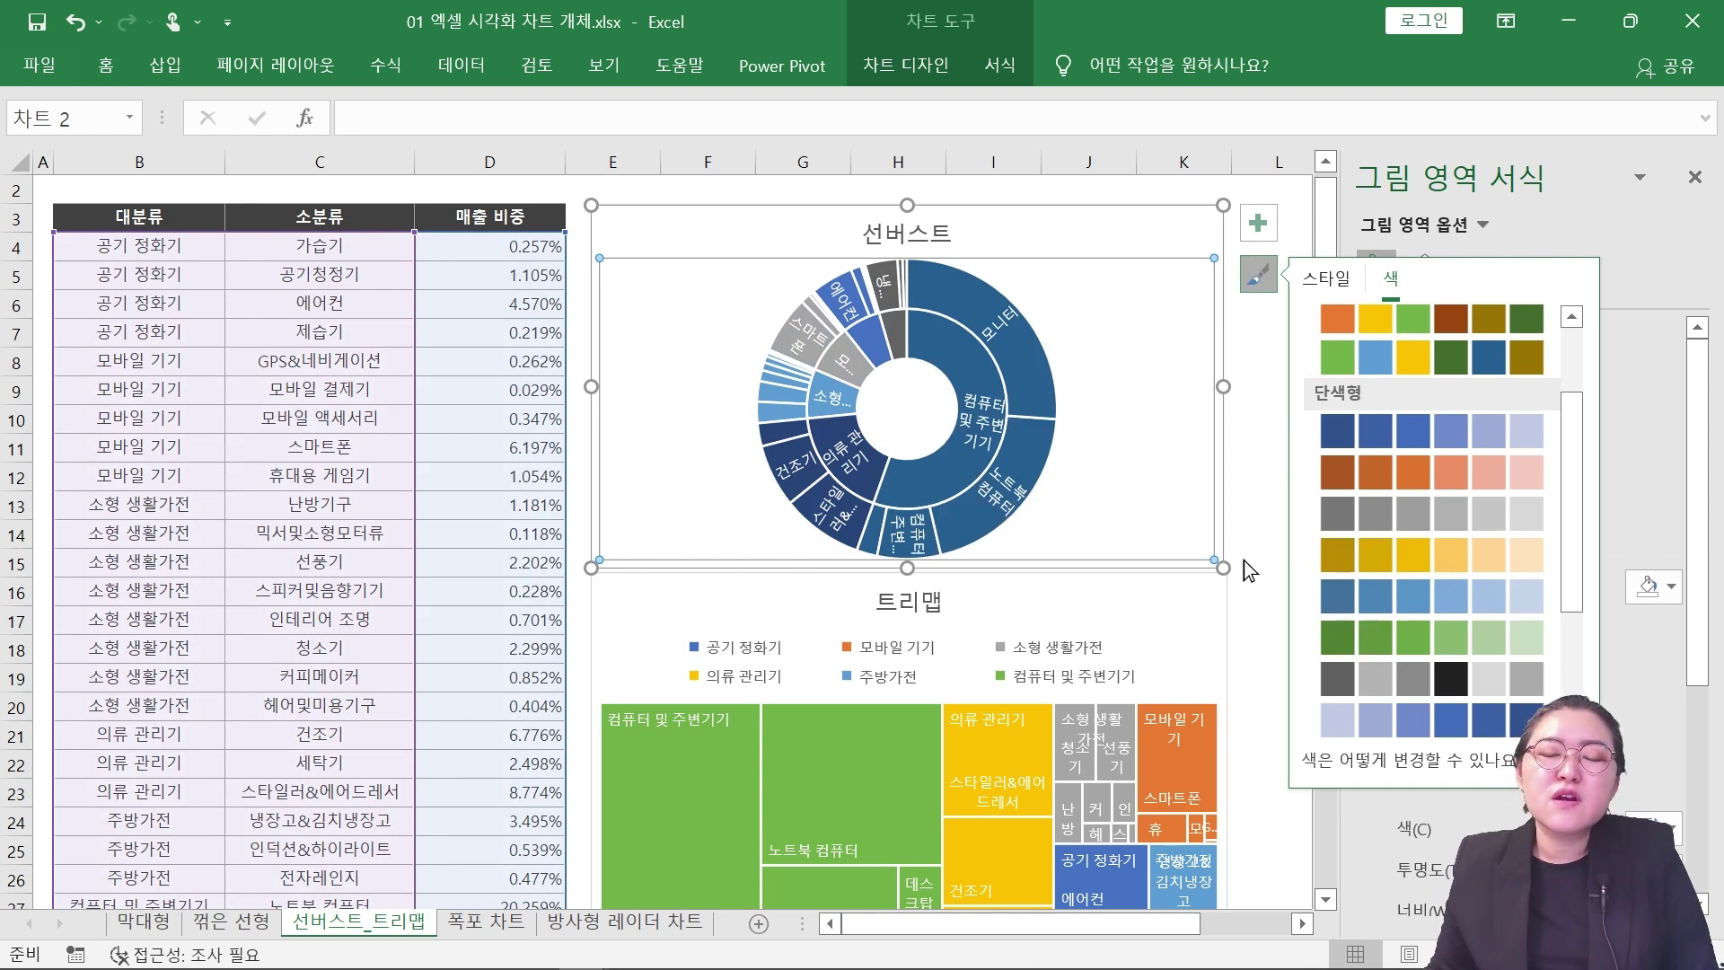
click(1249, 643)
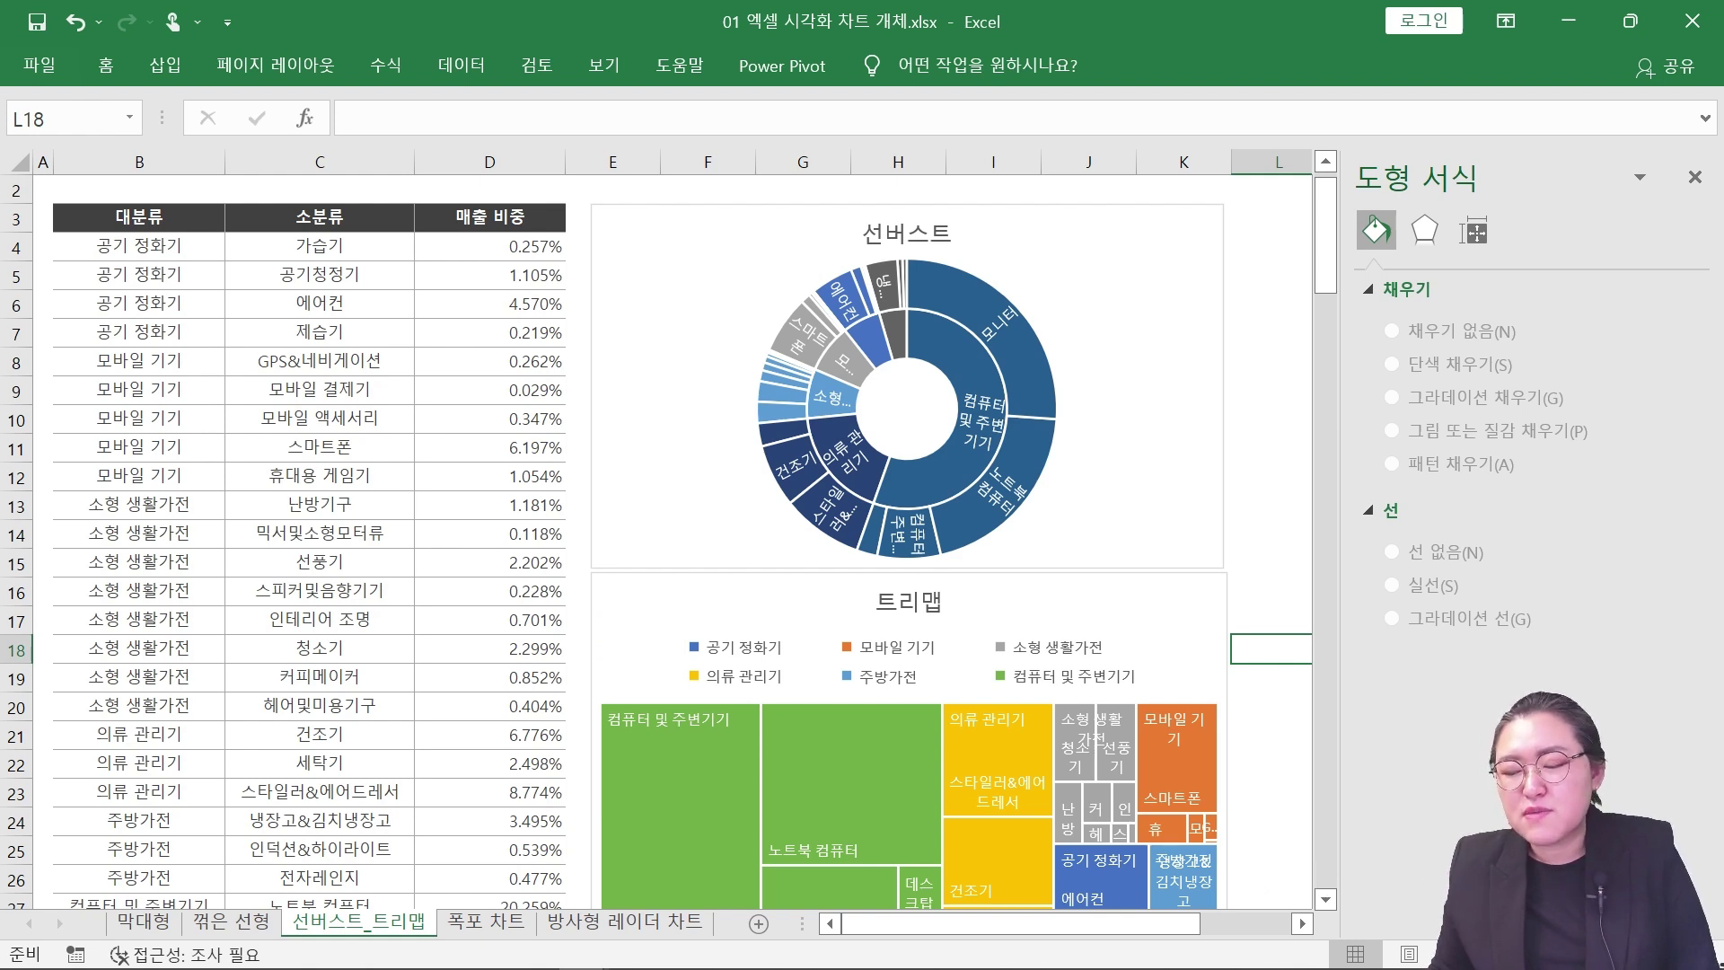
key(alt+Tab)
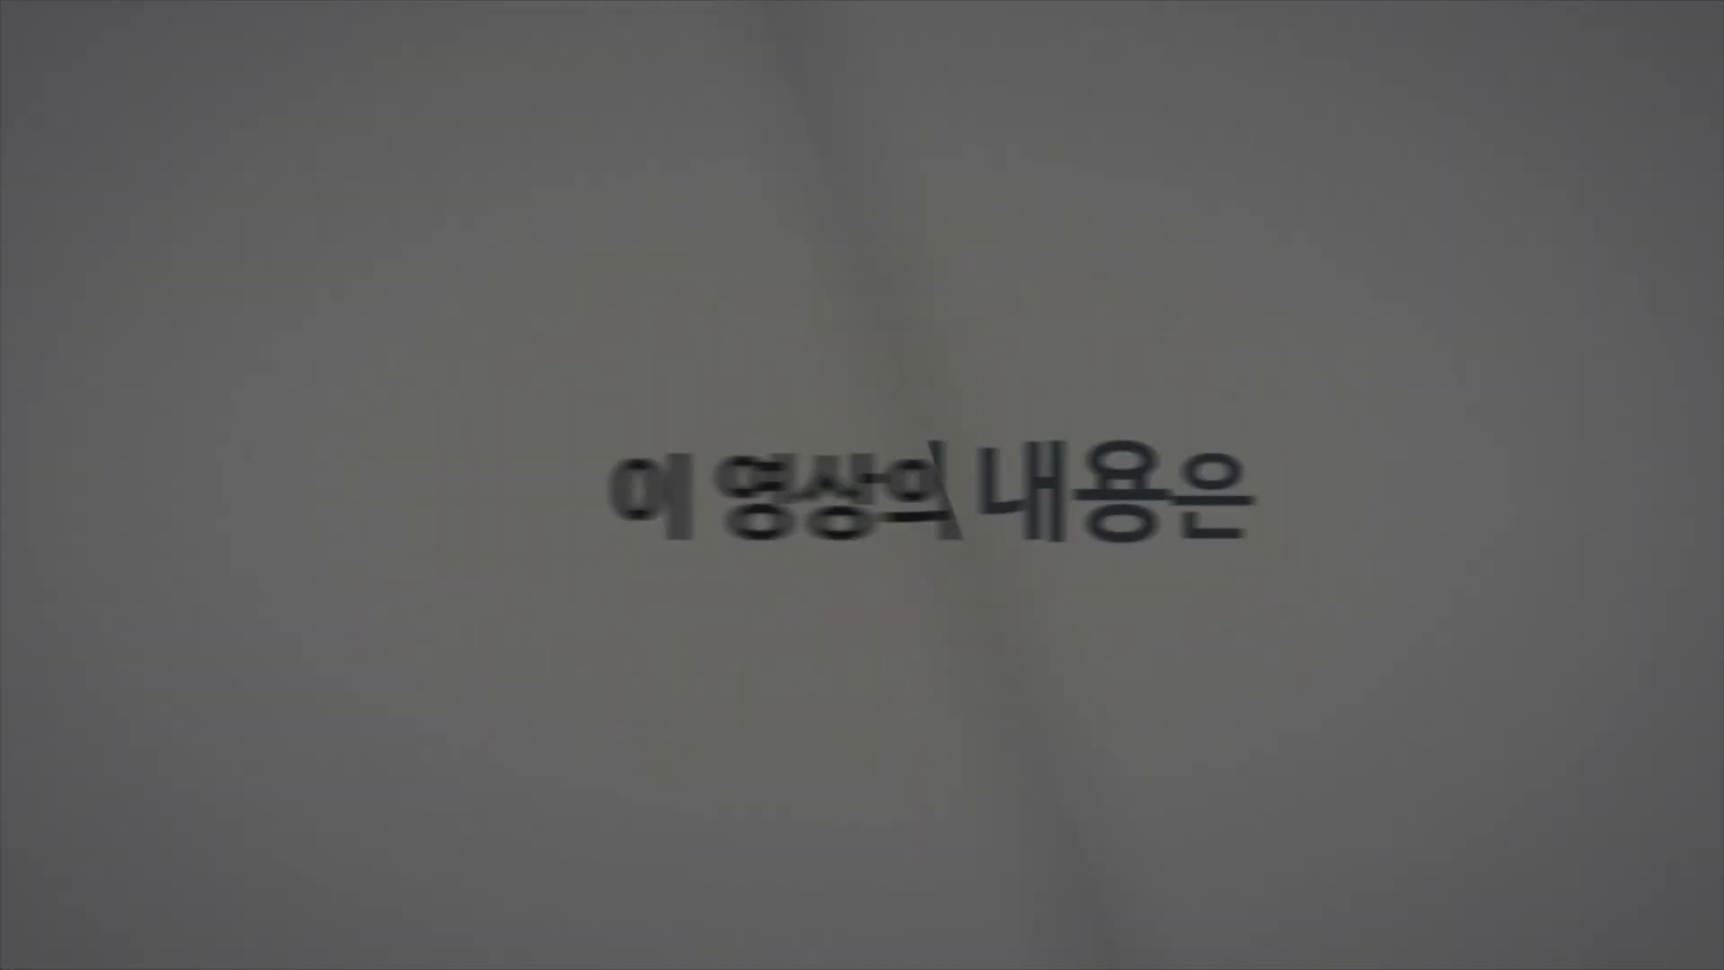